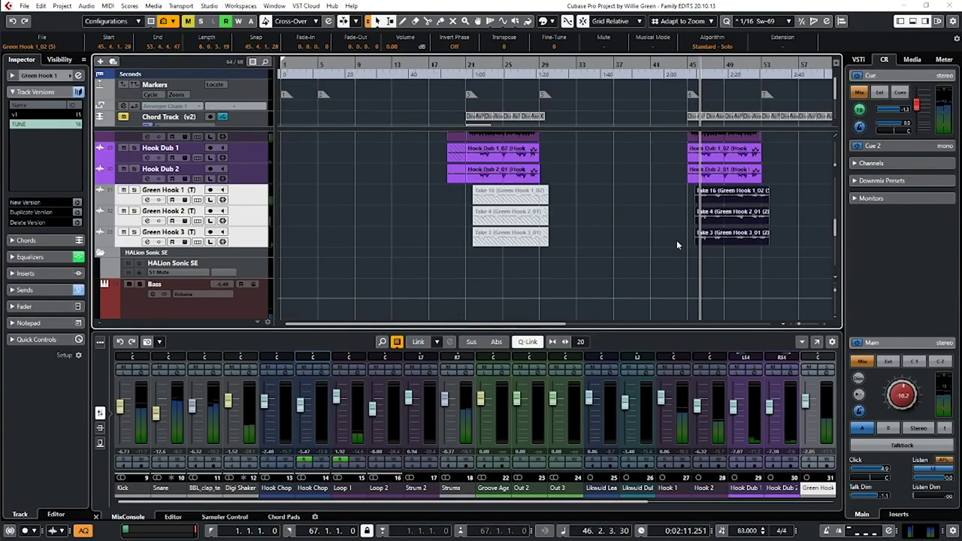
# Step: Open the three Green Hook takes from the bar 45 section together in the Sample Editor to edit their VariAudio
pyautogui.doubleClick(742, 202)
pyautogui.press('g')
pyautogui.press('g')
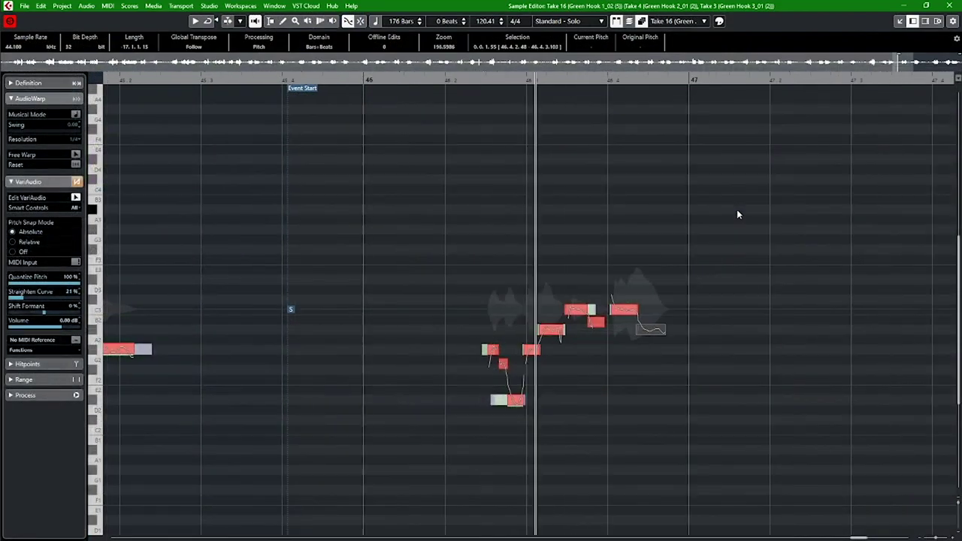
pyautogui.press('h')
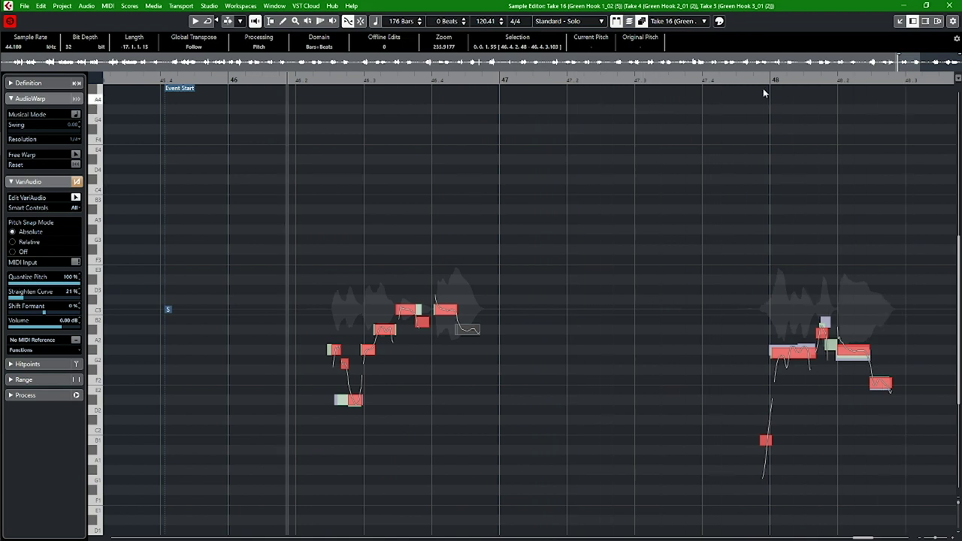
# Step: Quantize the pitch of Take 16's long note at bar 48 to G#2 at 100% and audition the phrase
pyautogui.press('h')
pyautogui.click(613, 354)
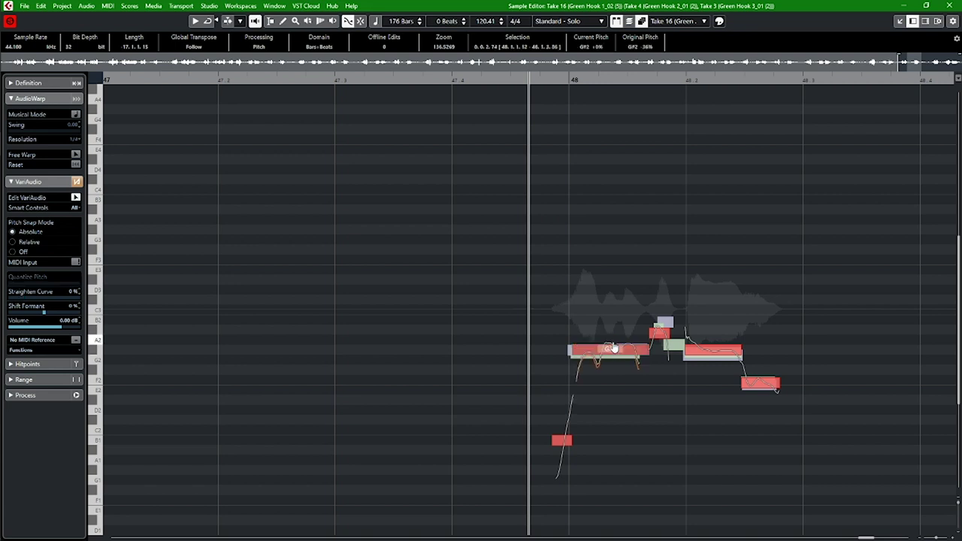
pyautogui.click(608, 377)
pyautogui.click(614, 357)
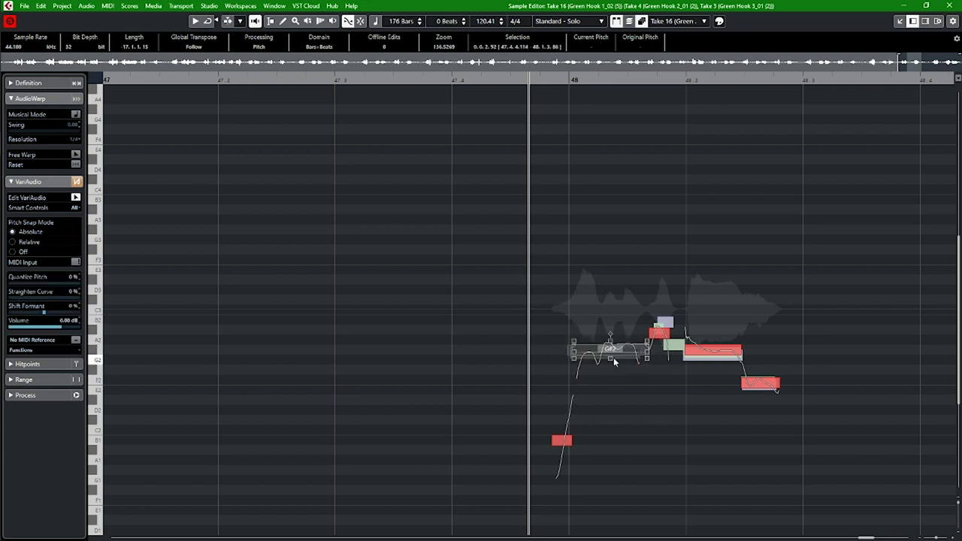
pyautogui.click(610, 258)
pyautogui.press('space')
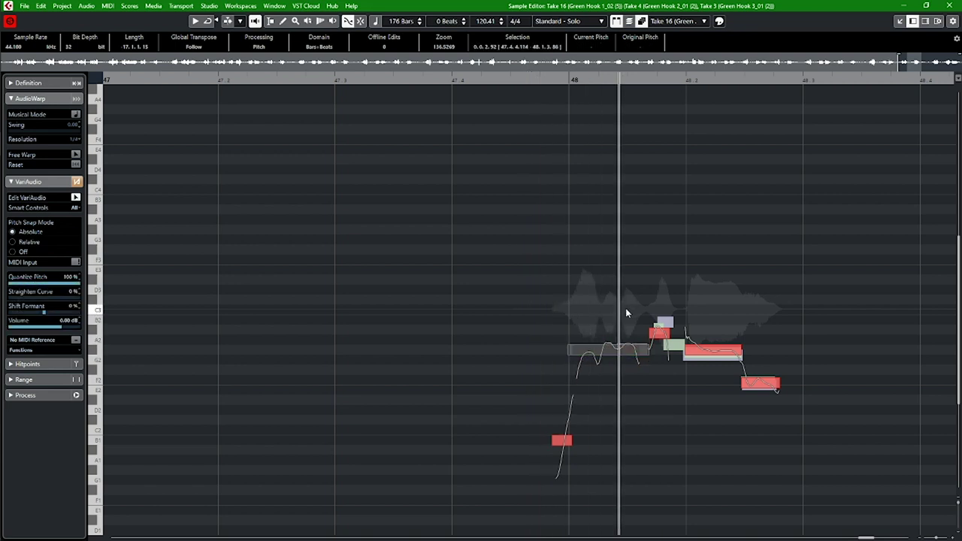
pyautogui.press('space')
# Step: Set Straighten Curve to 37% for Take 16's long note at bar 48 and listen to the phrase
pyautogui.click(620, 351)
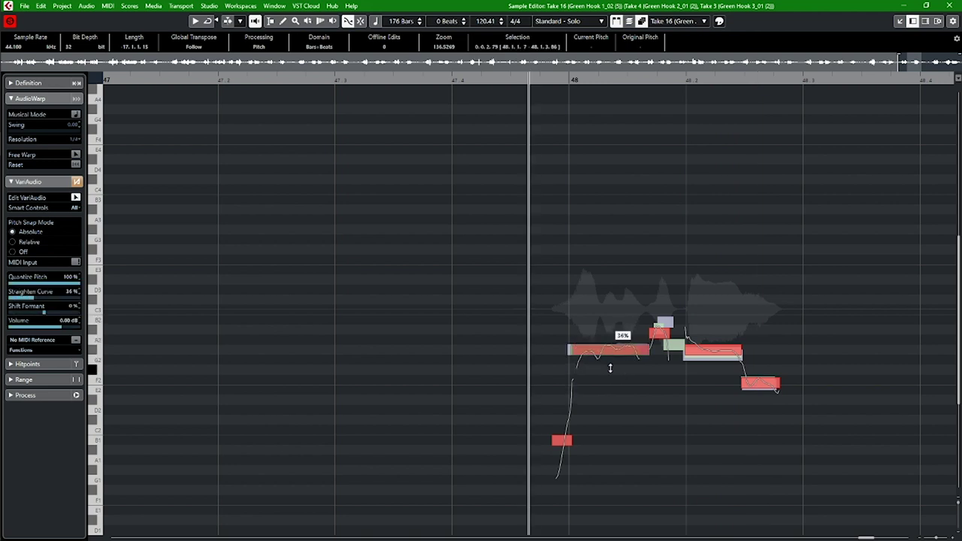
pyautogui.click(631, 374)
pyautogui.press('space')
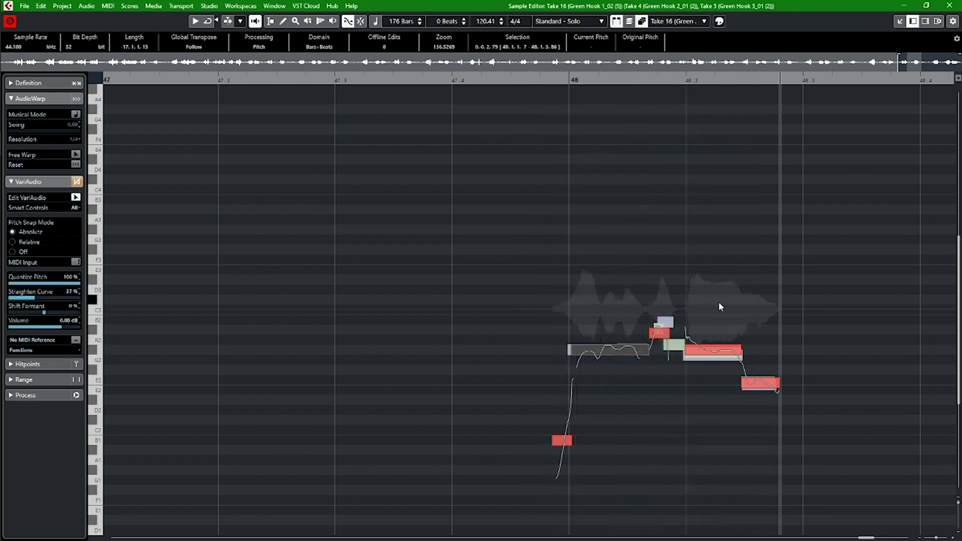
# Step: Quantize the pitch of the held G#2 note after beat 48.2 in Take 16 and Take 3, plus Take 3's short B2 note
pyautogui.click(721, 358)
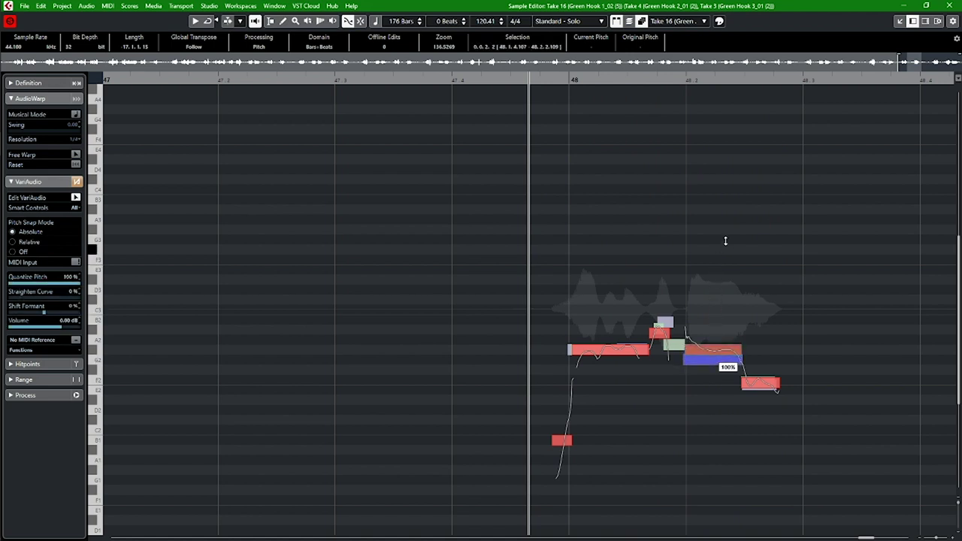
pyautogui.click(715, 364)
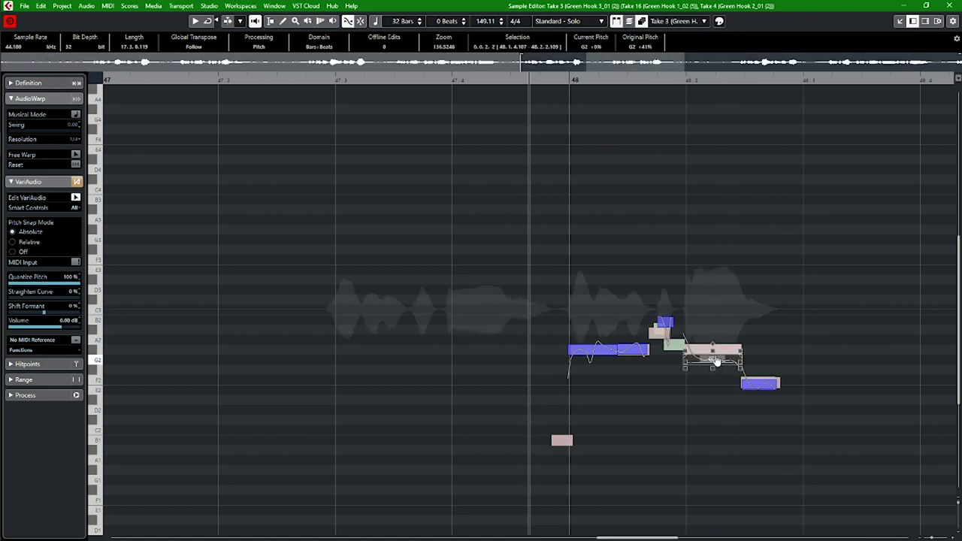
pyautogui.click(677, 345)
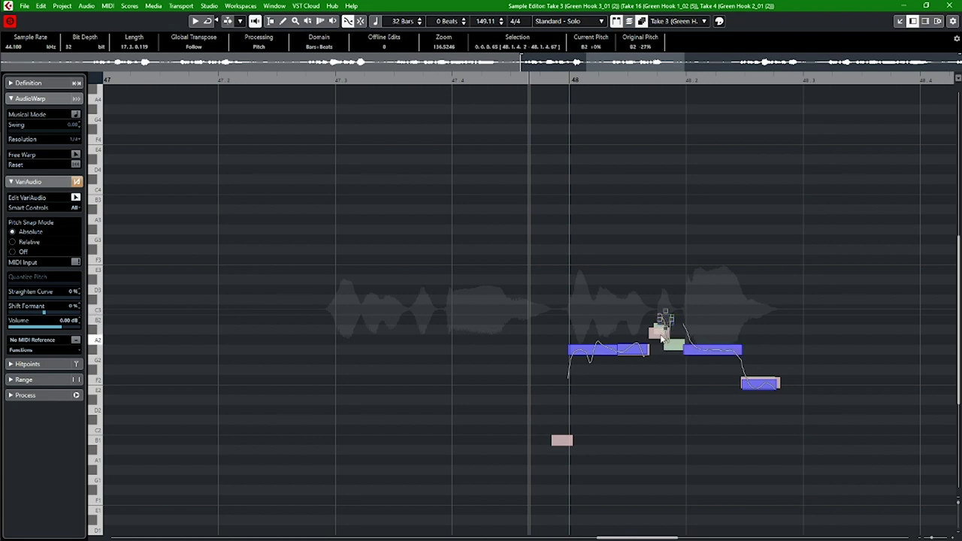
# Step: Lengthen Take 16's short note before beat 48.2 and straighten its curve by 40% at A#2, then audition it
pyautogui.click(661, 335)
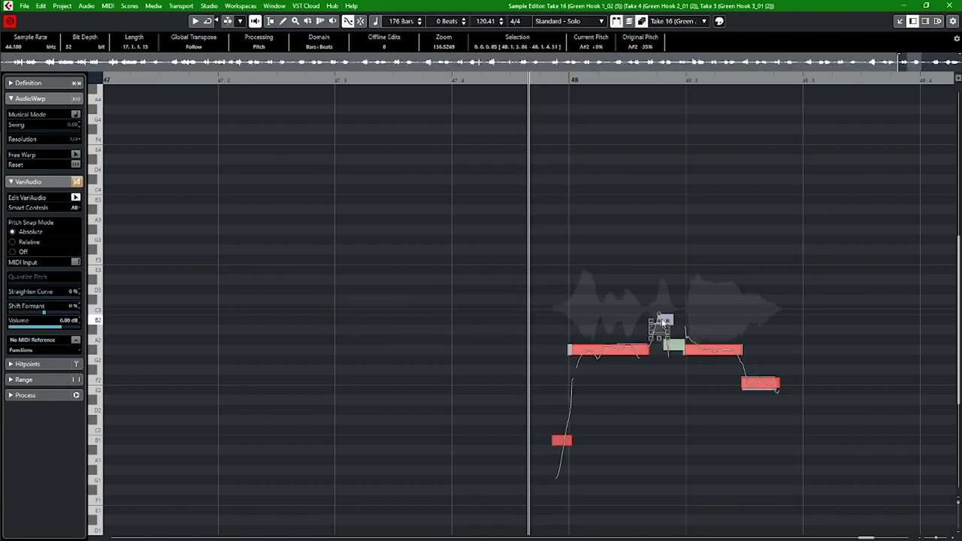
pyautogui.click(664, 322)
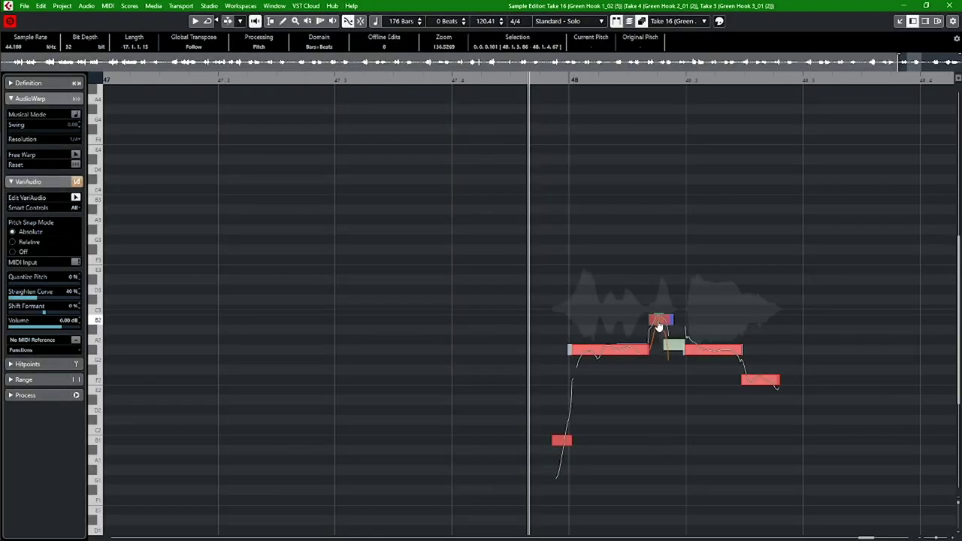
pyautogui.press('space')
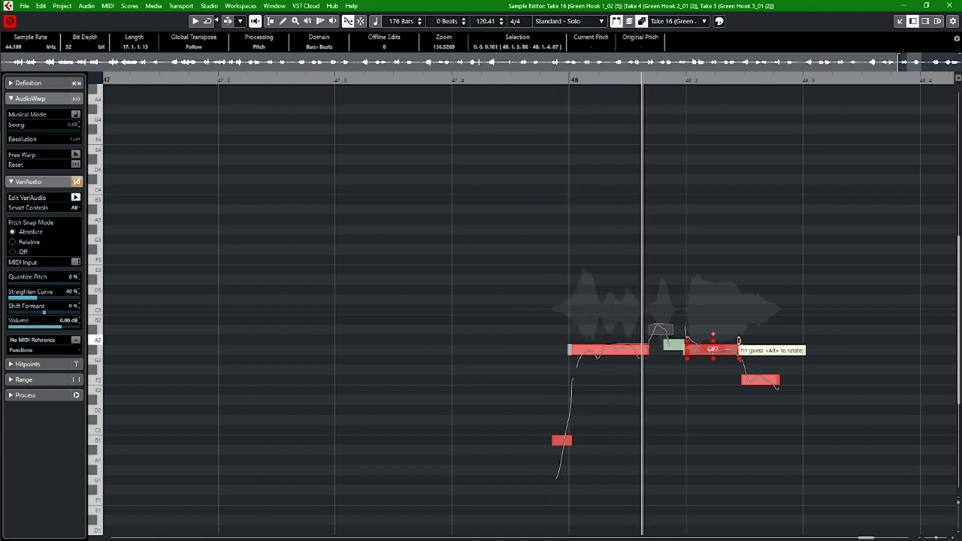
pyautogui.press('space')
# Step: Straighten the curve of Take 16's long bar 48 note further to about 50% and play the phrase
pyautogui.click(655, 322)
pyautogui.click(618, 349)
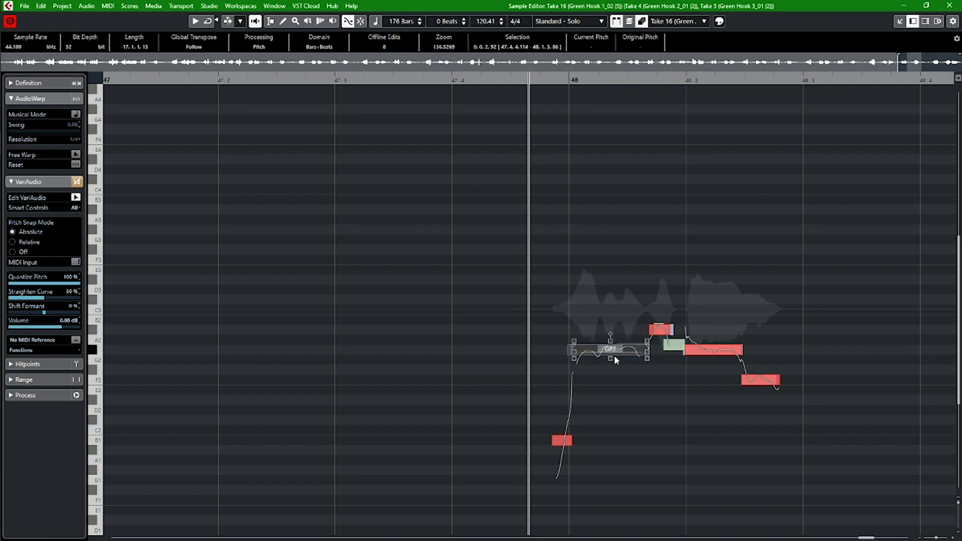
pyautogui.press('space')
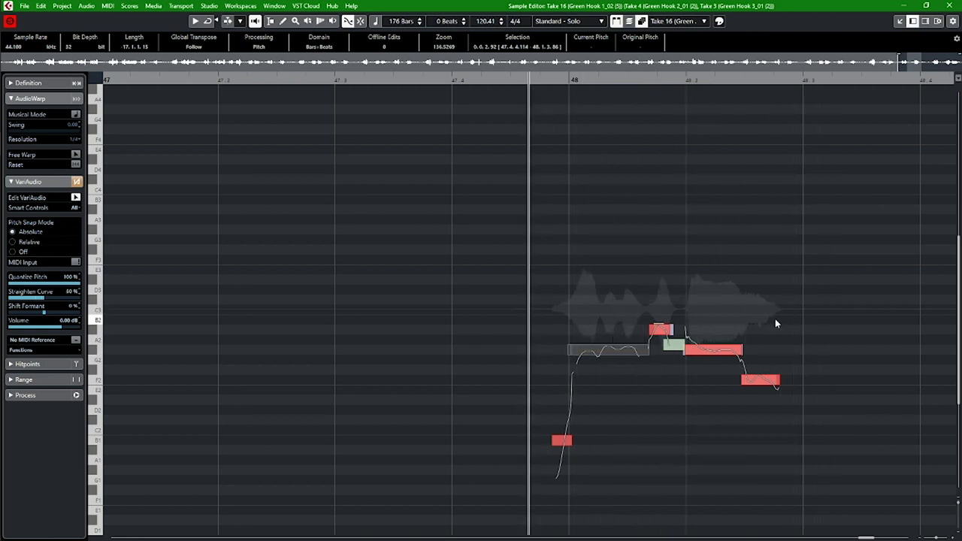
# Step: Set Straighten Curve to 14% for the final F2 note of Take 16's bar 48 phrase and audition it
pyautogui.click(767, 394)
pyautogui.click(760, 379)
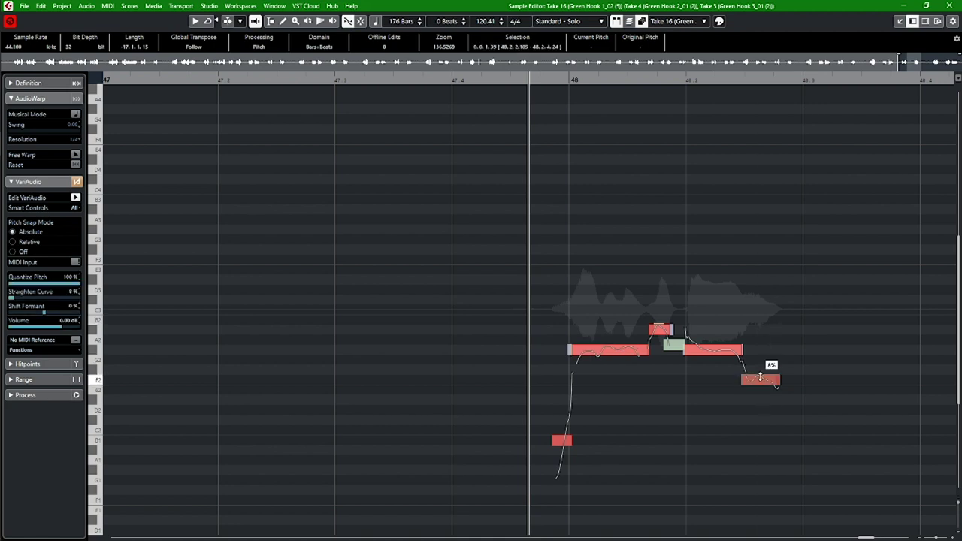
pyautogui.press('space')
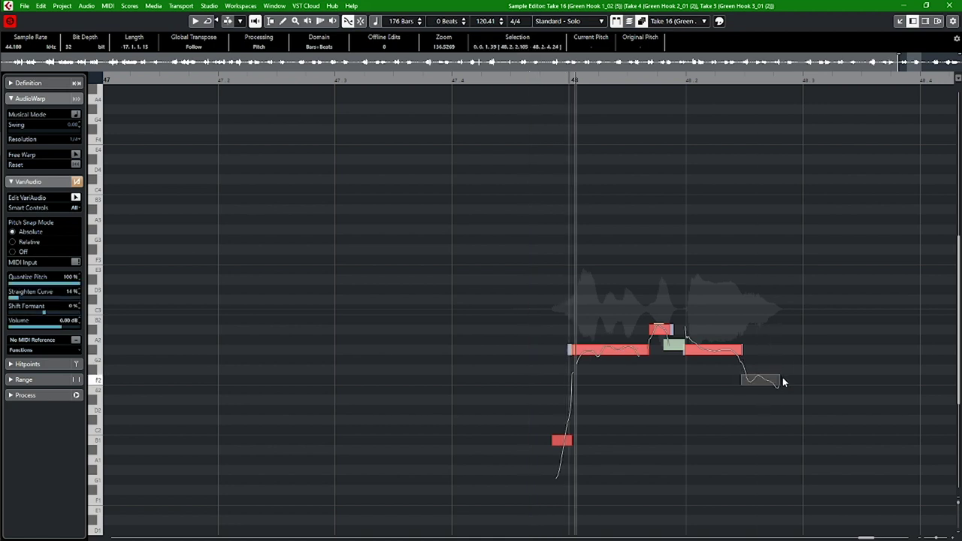
# Step: Return to the arrangement and enlarge the height of the three Green Hook tracks around their bar 45 events
pyautogui.press('g')
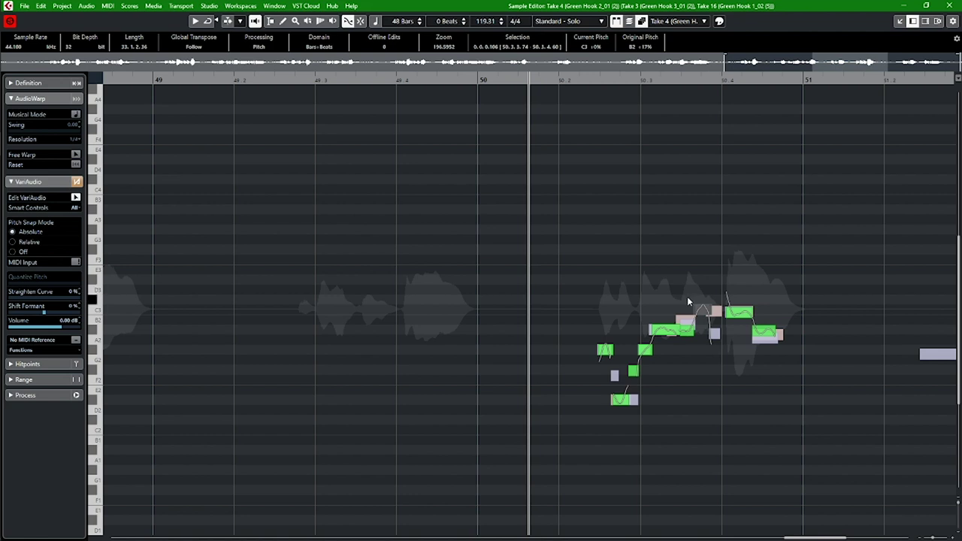
pyautogui.press('g')
pyautogui.press('g')
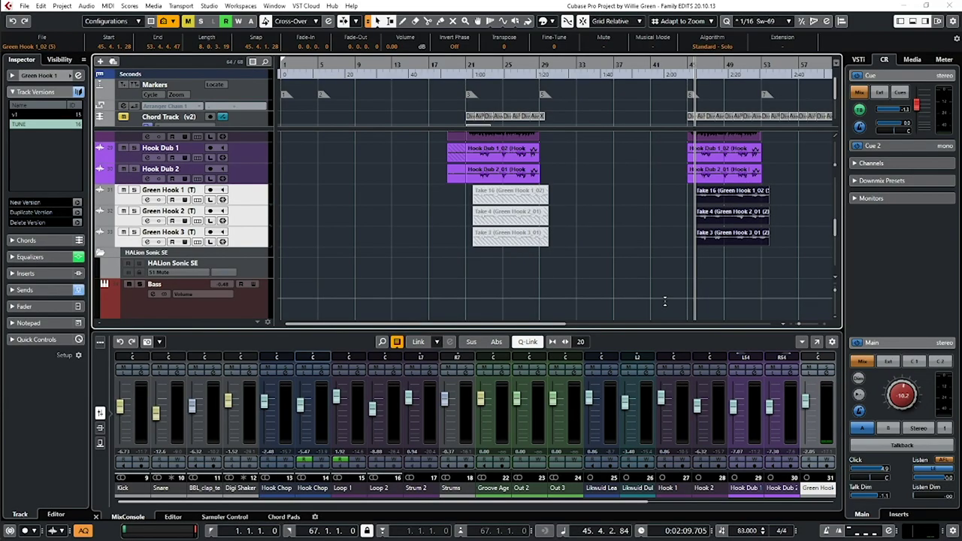
pyautogui.scroll(6, 688, 240)
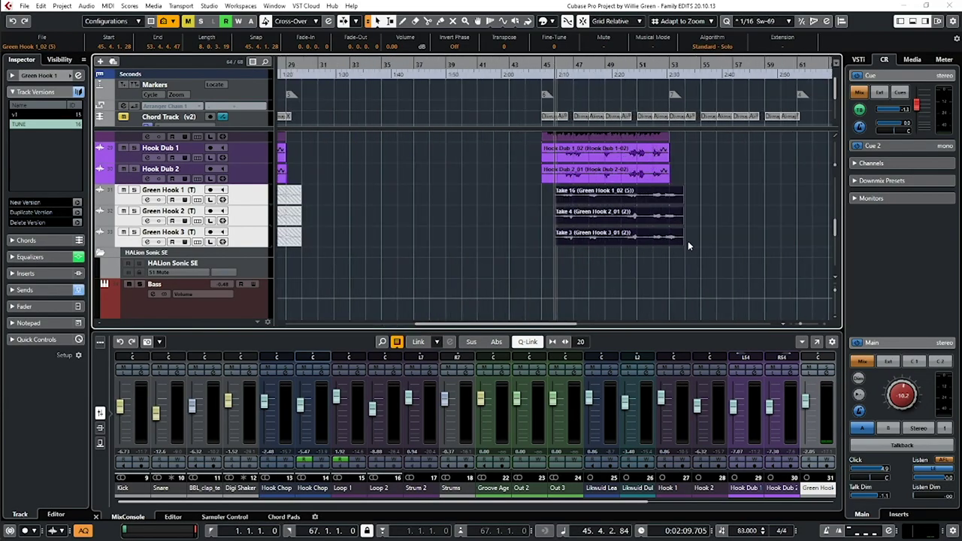
pyautogui.click(512, 202)
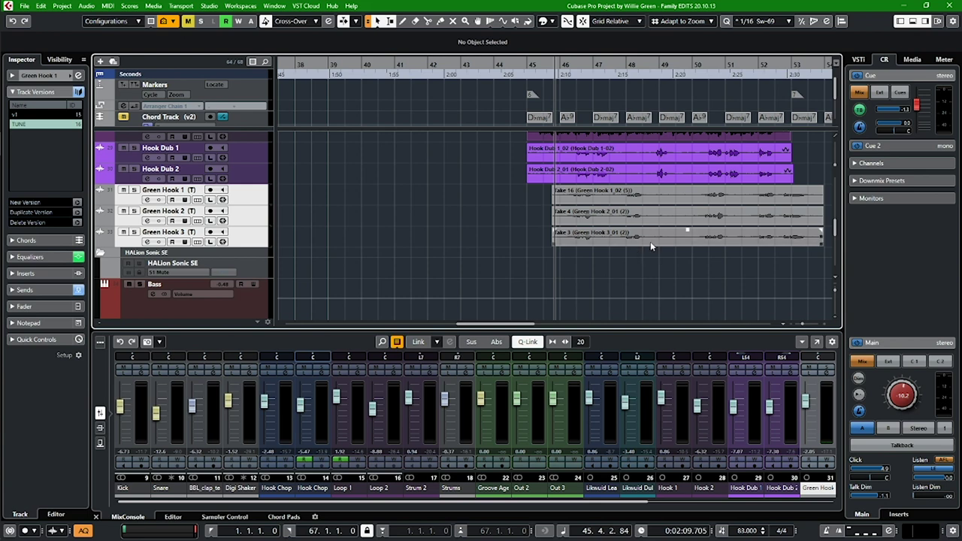
pyautogui.moveTo(248, 206); pyautogui.dragTo(248, 226)
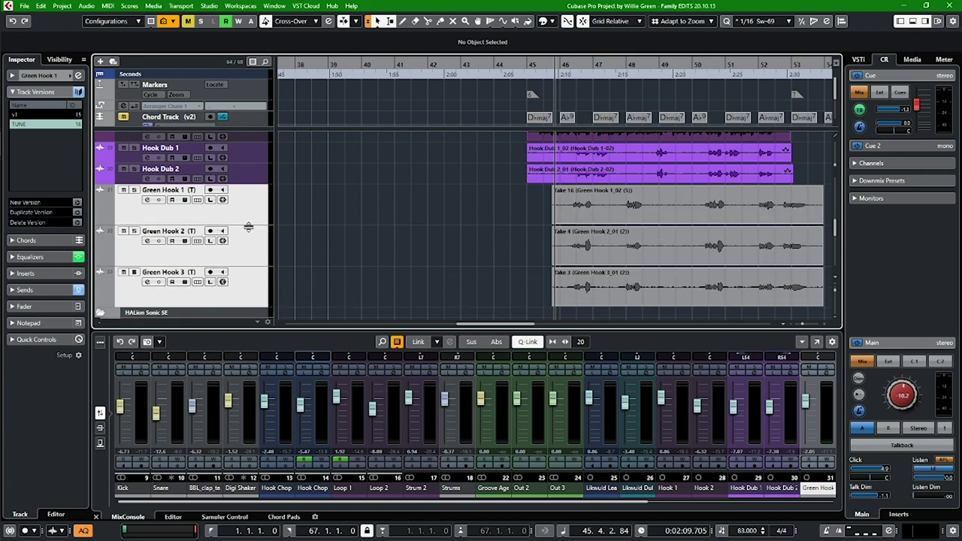
pyautogui.scroll(3, 494, 261)
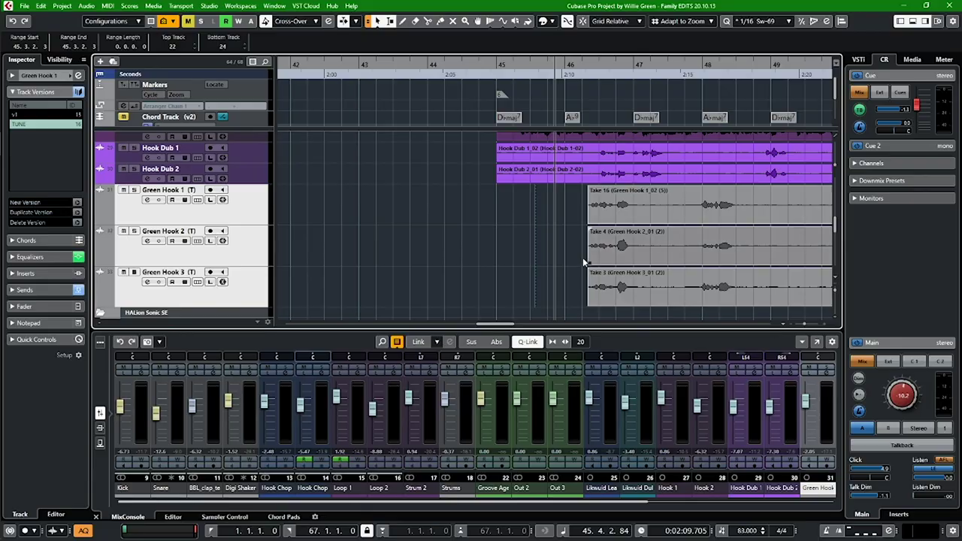
# Step: Solo the three Green Hook tracks and delete the gap between their first two phrases, from 47.1.1.18 to 47.4.4.68
pyautogui.press('space')
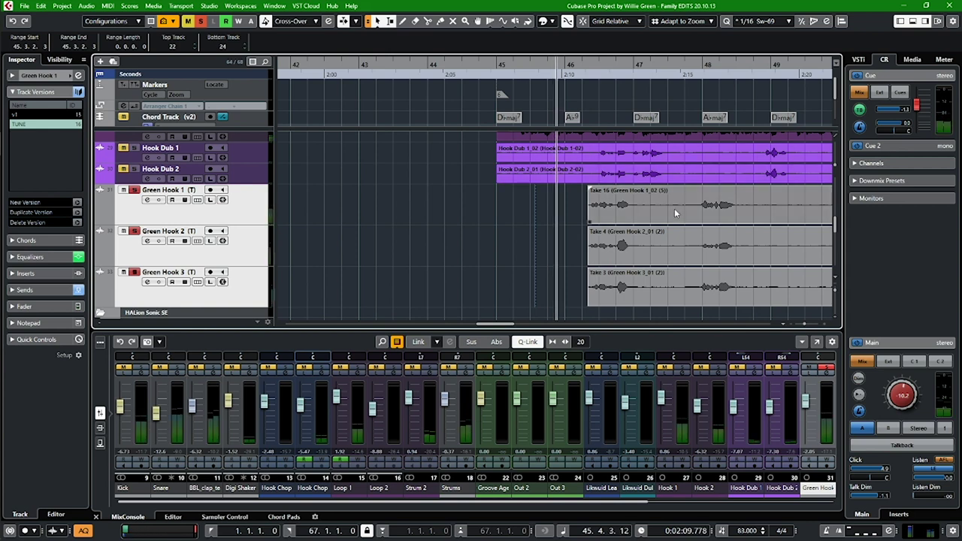
pyautogui.moveTo(636, 204); pyautogui.dragTo(699, 283)
pyautogui.press('Delete')
pyautogui.press('space')
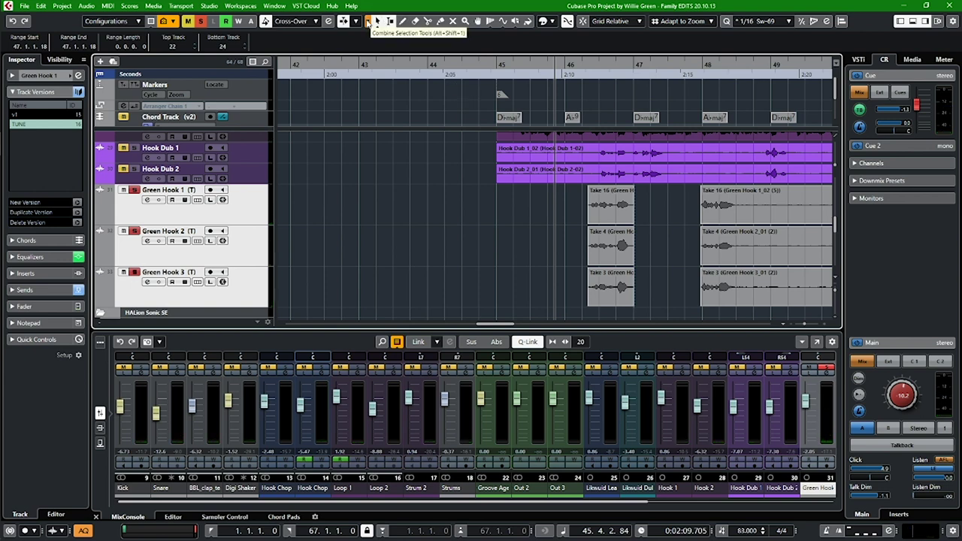
# Step: Delete the range from 48.3.1.23 to 50.2.2.7 across the three Green Hook tracks
pyautogui.click(379, 21)
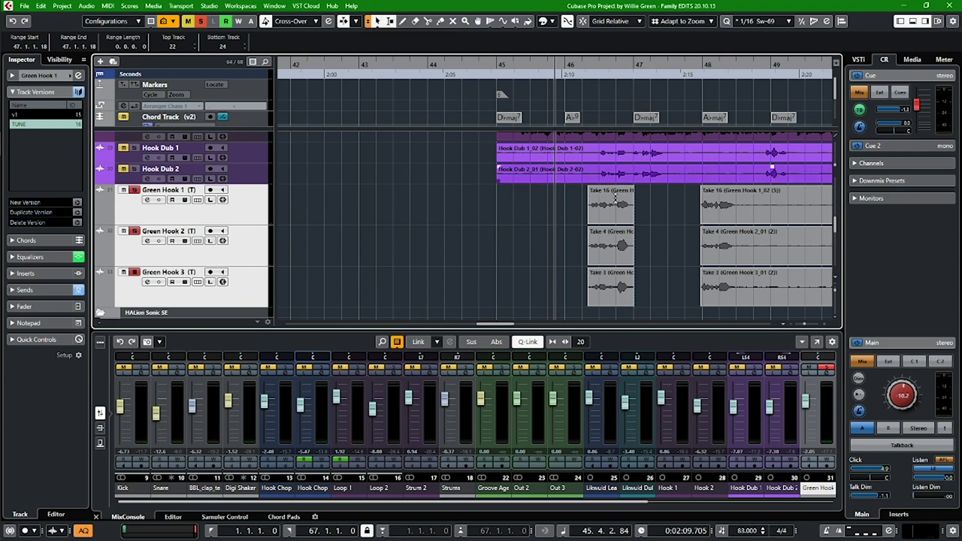
pyautogui.click(622, 218)
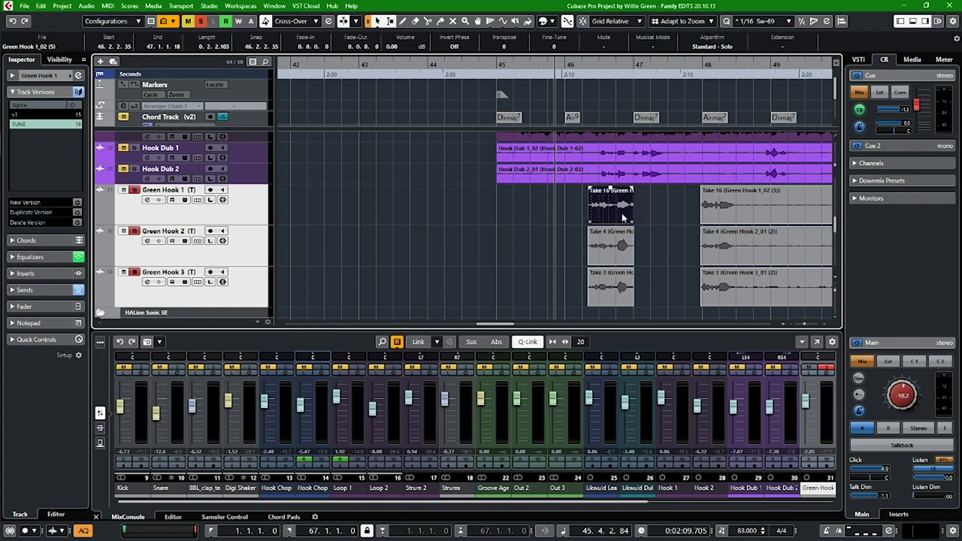
pyautogui.press('g')
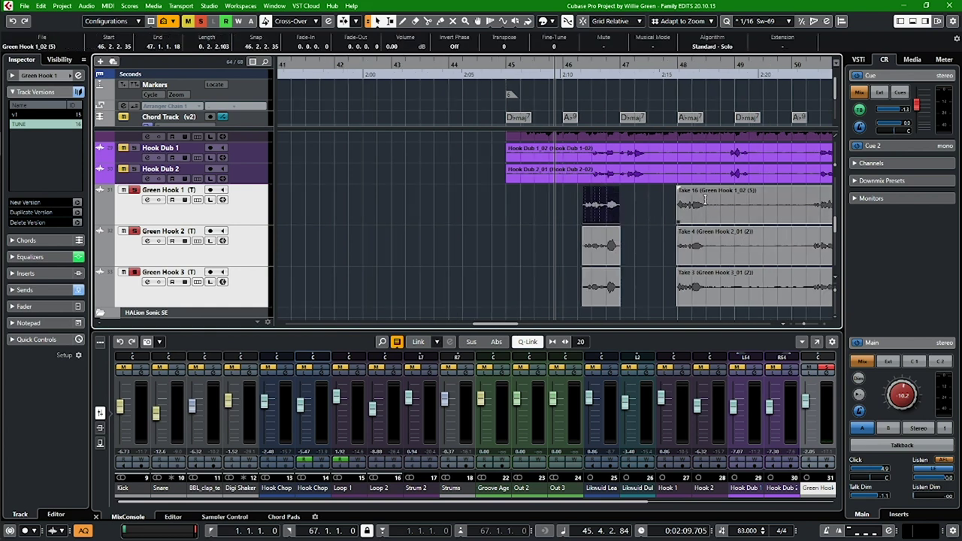
pyautogui.moveTo(707, 197); pyautogui.dragTo(810, 283)
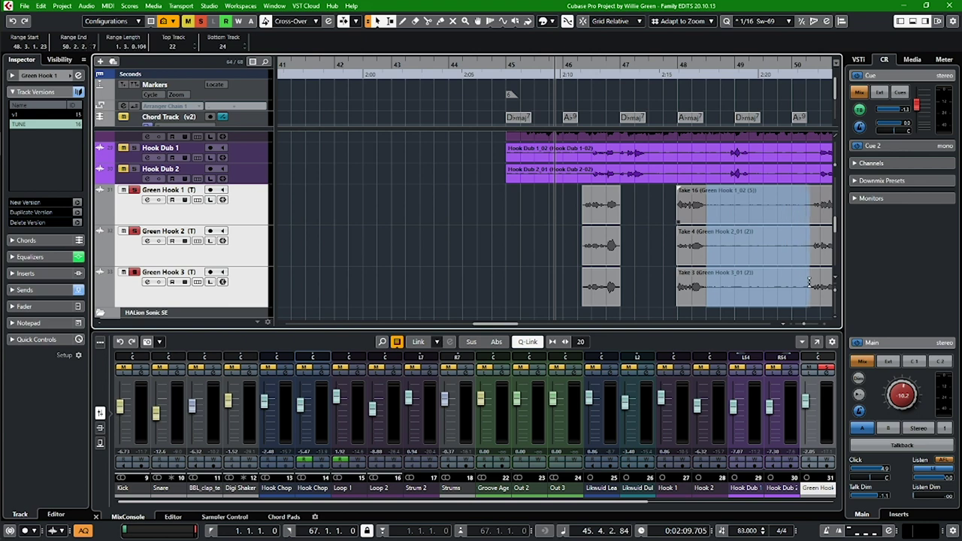
pyautogui.press('Delete')
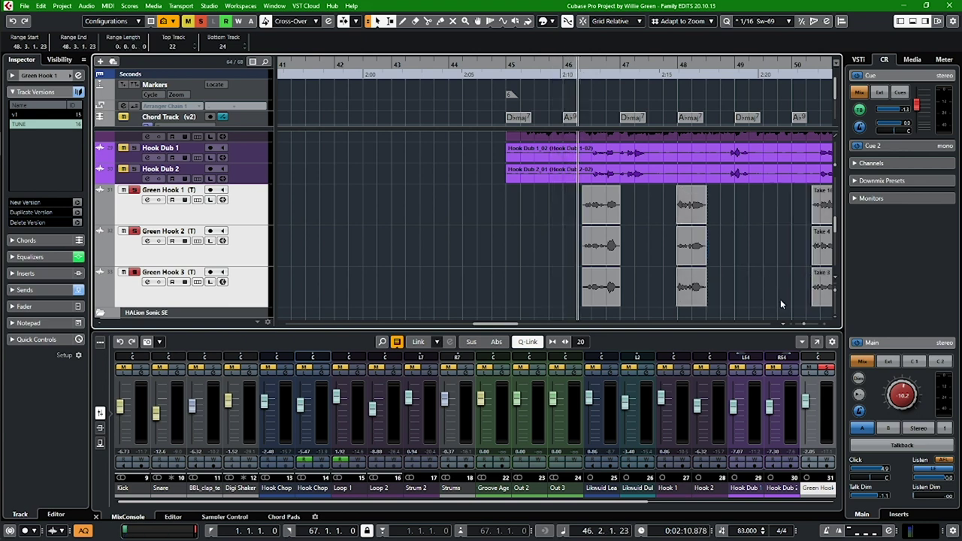
# Step: Add a fade-in of 0.0.0.113 to the three first-phrase Green Hook events at bar 46 and audition them
pyautogui.press('space')
pyautogui.moveTo(634, 220); pyautogui.dragTo(548, 305)
pyautogui.press('h')
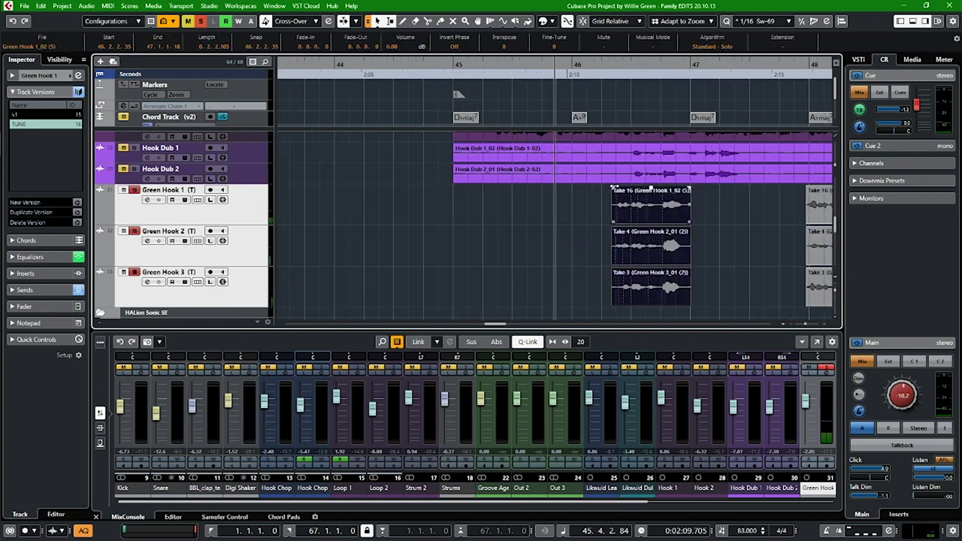
pyautogui.press('space')
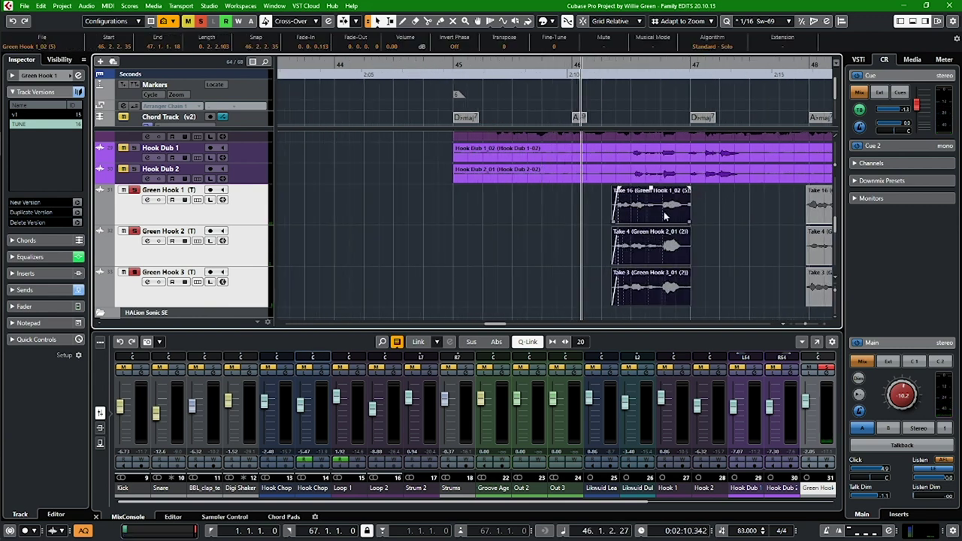
# Step: Add a fade-out of 0.0.0.82 to the three first-phrase Green Hook events and play them back
pyautogui.press('g')
pyautogui.press('g')
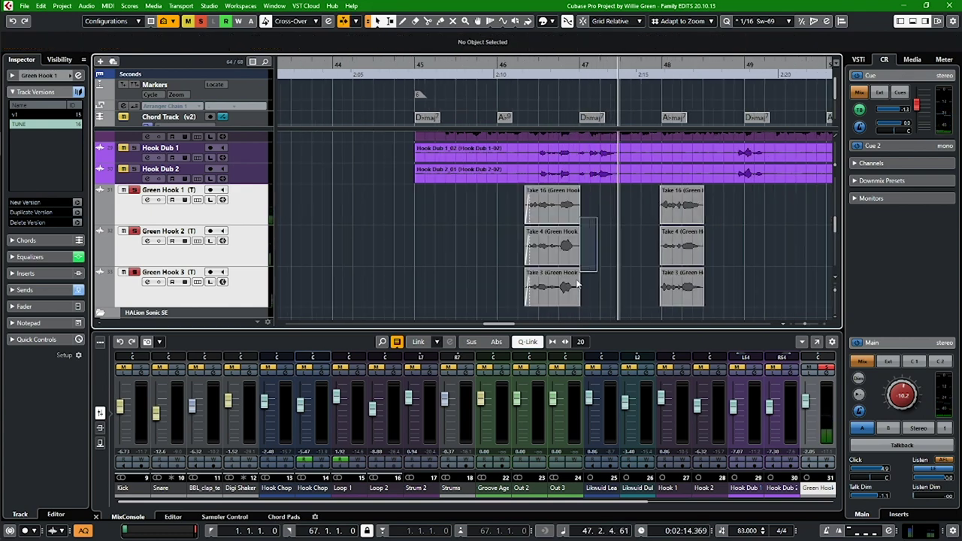
pyautogui.press('space')
pyautogui.press('space')
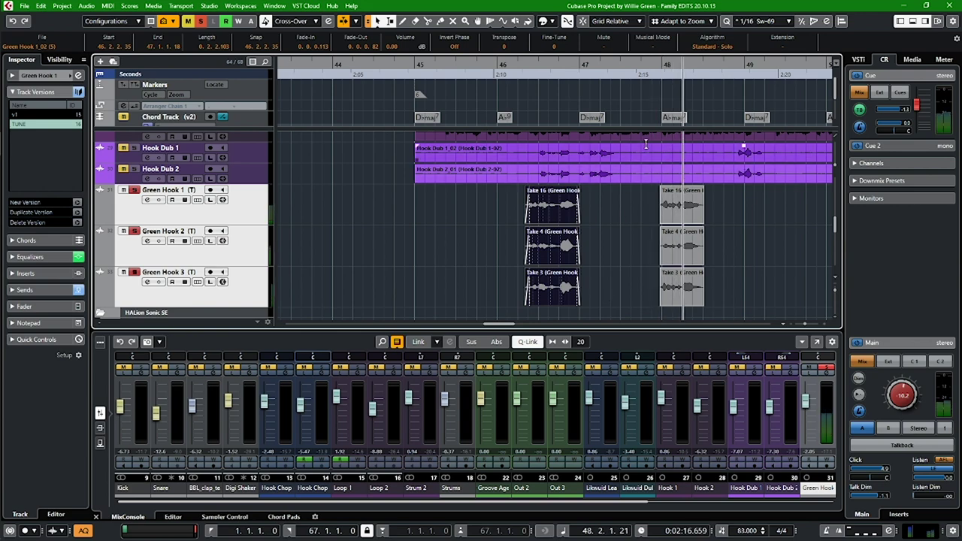
# Step: Add a fade-in of 0.0.0.54 and a fade-out of 0.0.0.75 to the three second-phrase Green Hook events at bar 48 and play them
pyautogui.moveTo(662, 74); pyautogui.dragTo(668, 269)
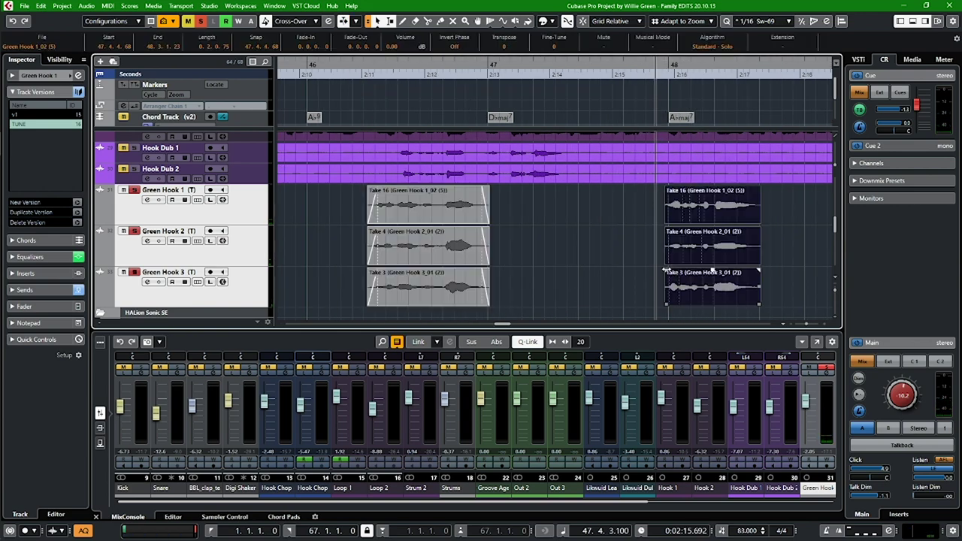
pyautogui.press('space')
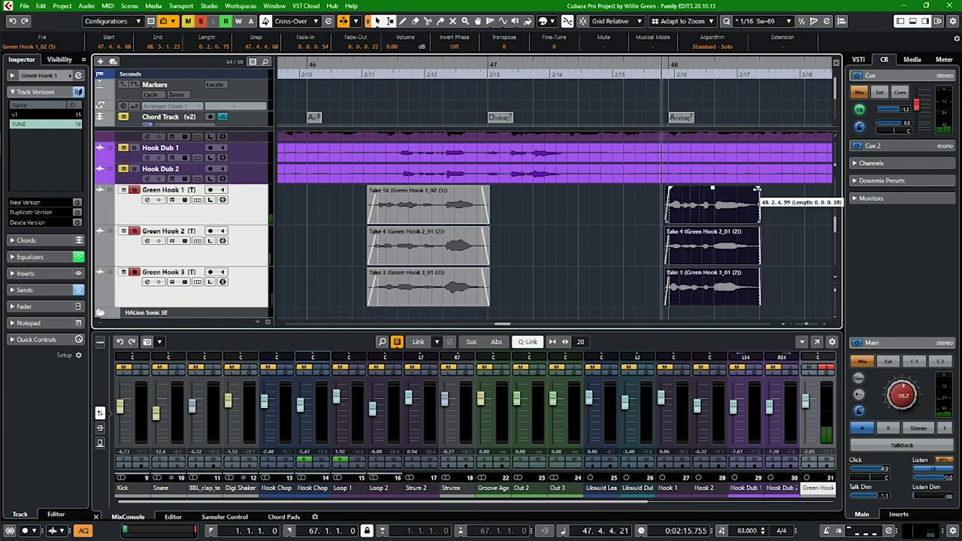
pyautogui.press('g')
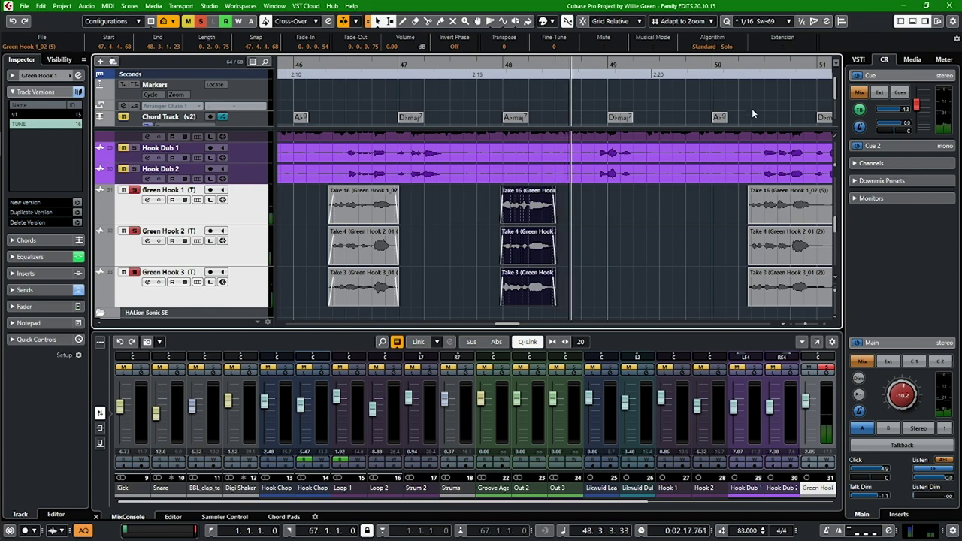
# Step: Audition the third phrase and delete the range from 50.4.4.118 to 51.4.4.32 across the three Green Hook tracks
pyautogui.click(747, 75)
pyautogui.press('h')
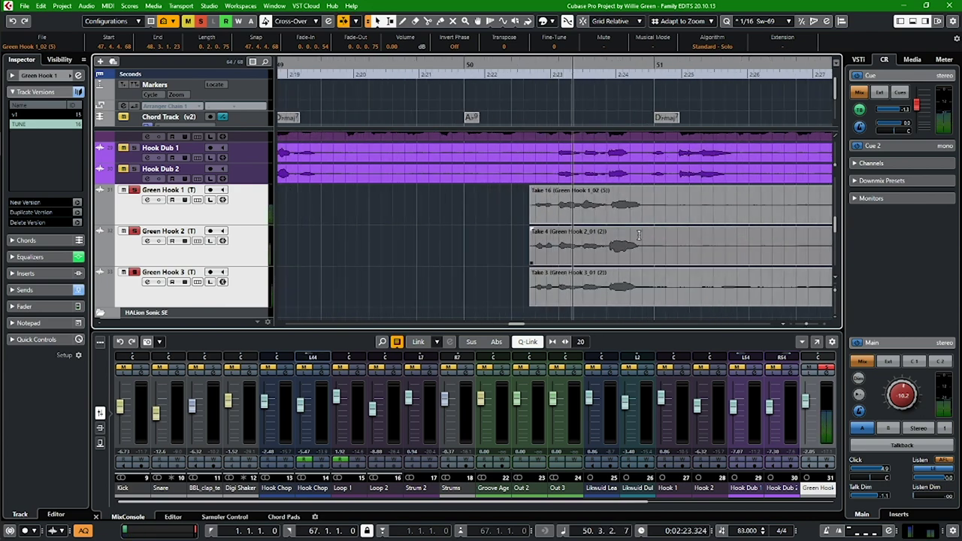
pyautogui.moveTo(487, 62); pyautogui.dragTo(518, 110)
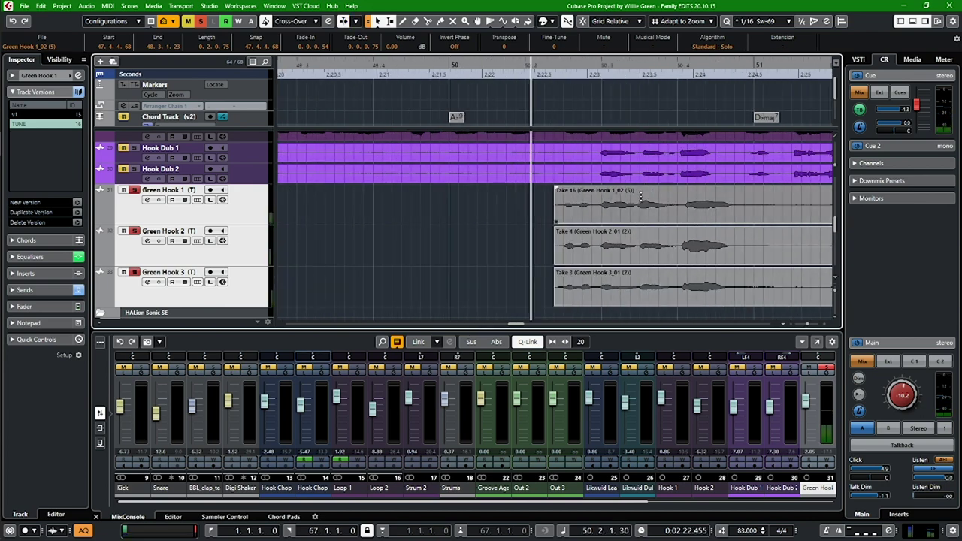
pyautogui.press('g')
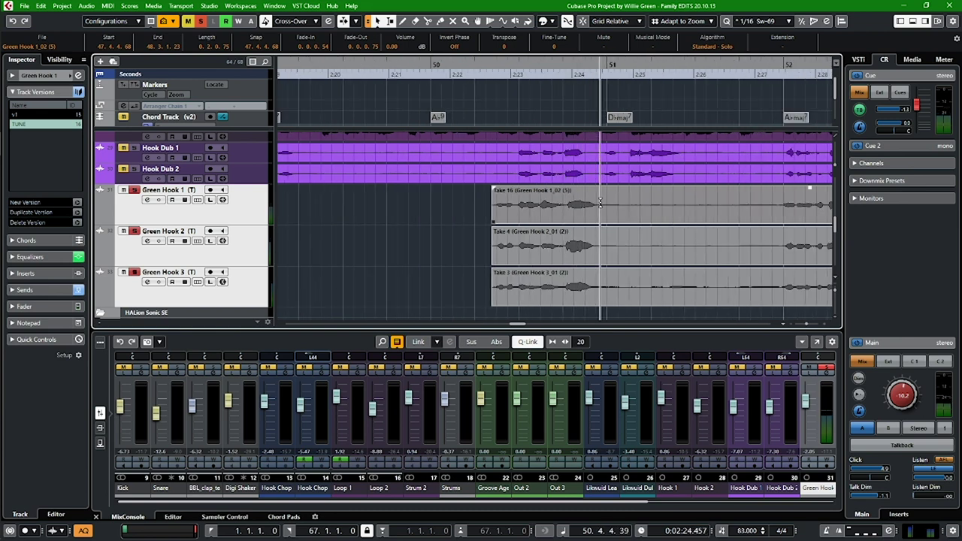
pyautogui.press('space')
pyautogui.moveTo(606, 204); pyautogui.dragTo(774, 279)
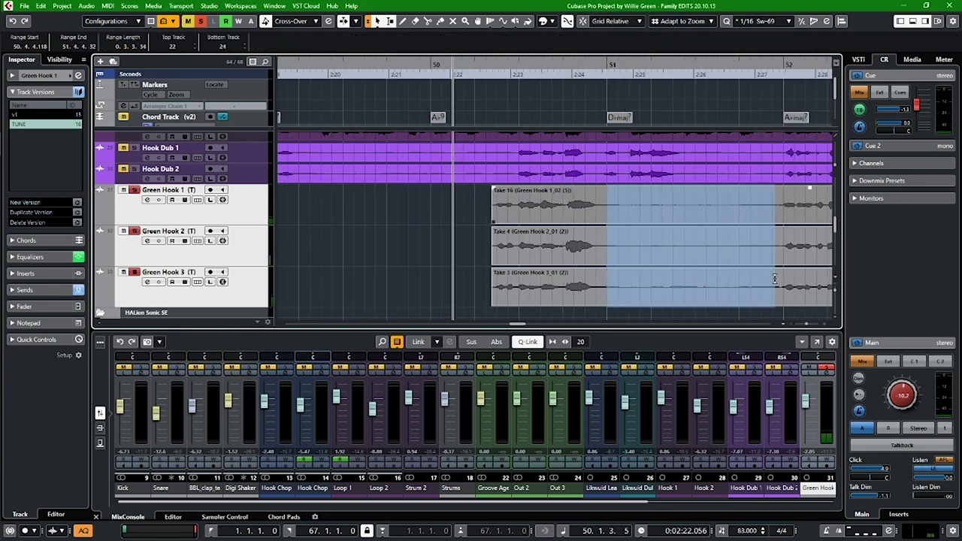
pyautogui.press('Delete')
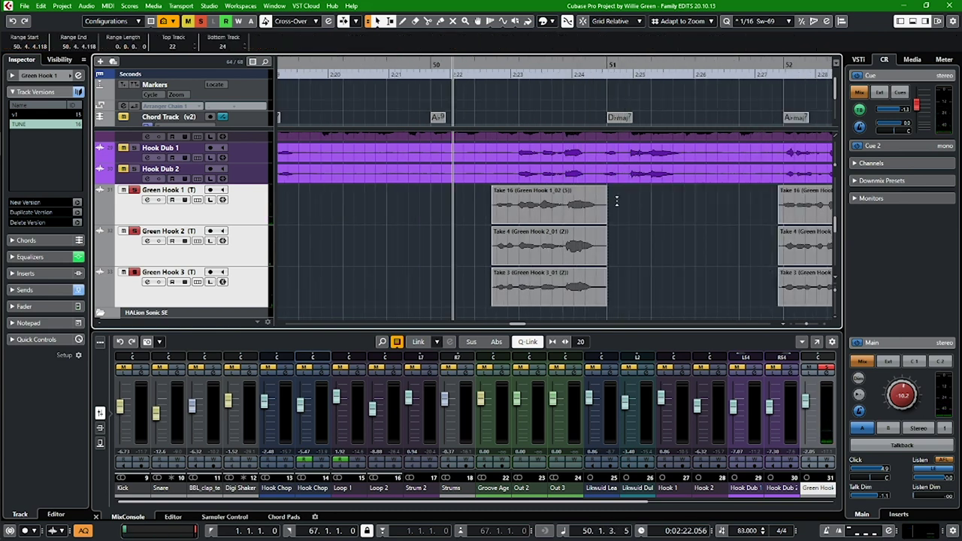
# Step: Add a fade-out of 0.0.0.82 to the three third-phrase events and delete the gap after the fourth phrase, starting at 52.3.1.23
pyautogui.moveTo(592, 294); pyautogui.dragTo(600, 272)
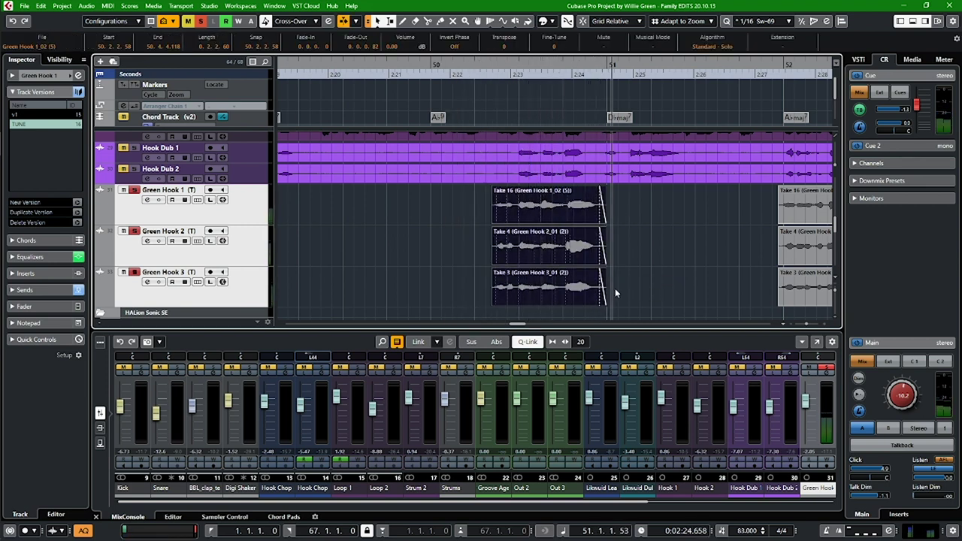
pyautogui.press('g')
pyautogui.press('g')
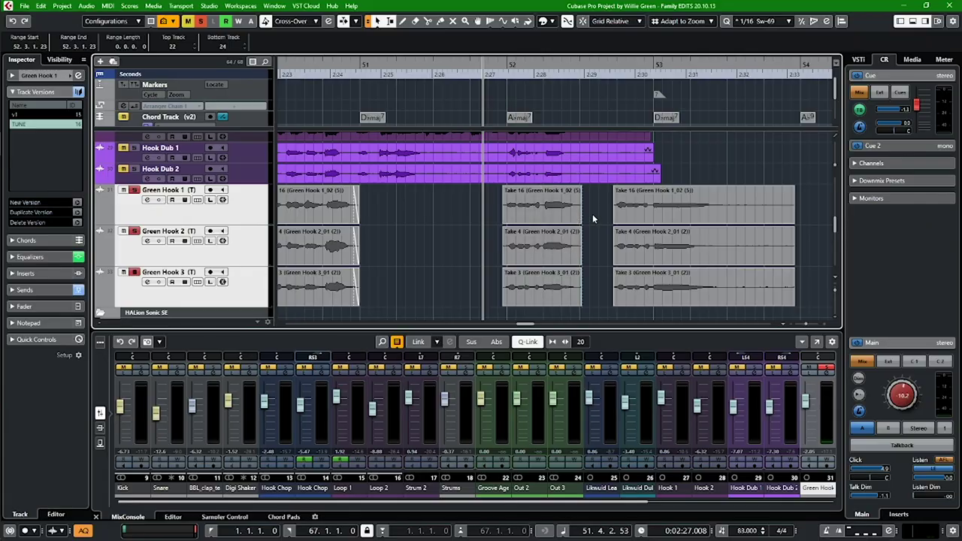
# Step: Add a fade-in of 0.0.0.32 and a fade-out of 0.0.0.79 to the three fourth-phrase Green Hook events and play them
pyautogui.moveTo(549, 295); pyautogui.dragTo(549, 297)
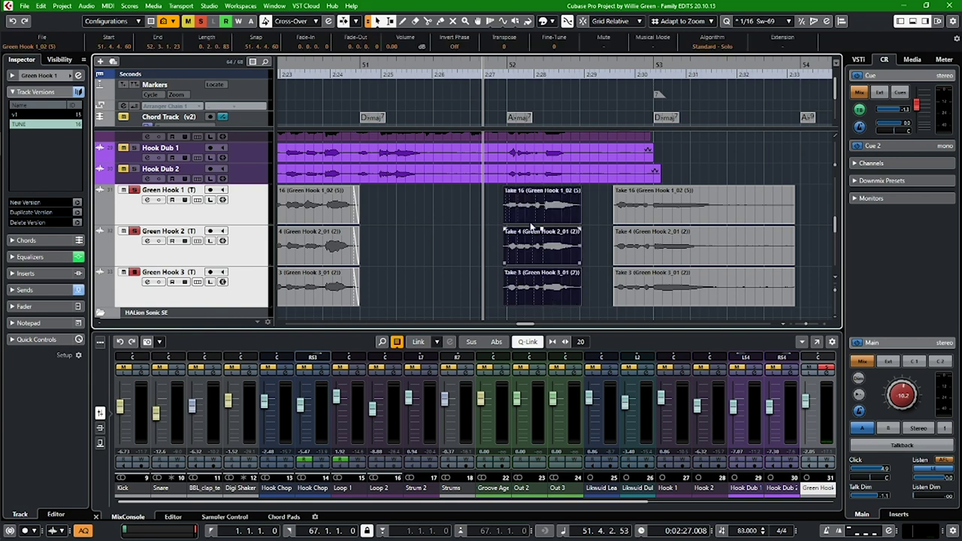
pyautogui.moveTo(504, 189); pyautogui.dragTo(507, 188)
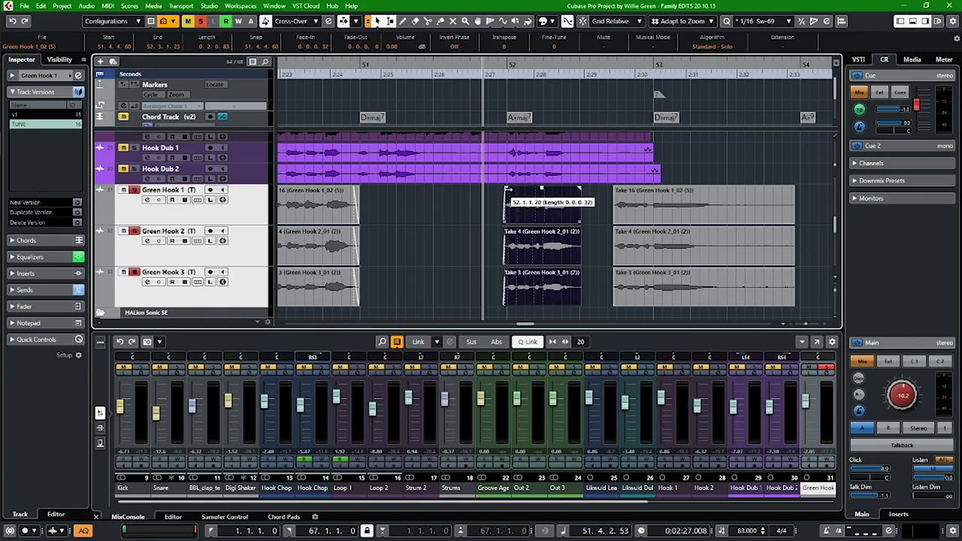
pyautogui.moveTo(581, 190); pyautogui.dragTo(577, 274)
pyautogui.press('space')
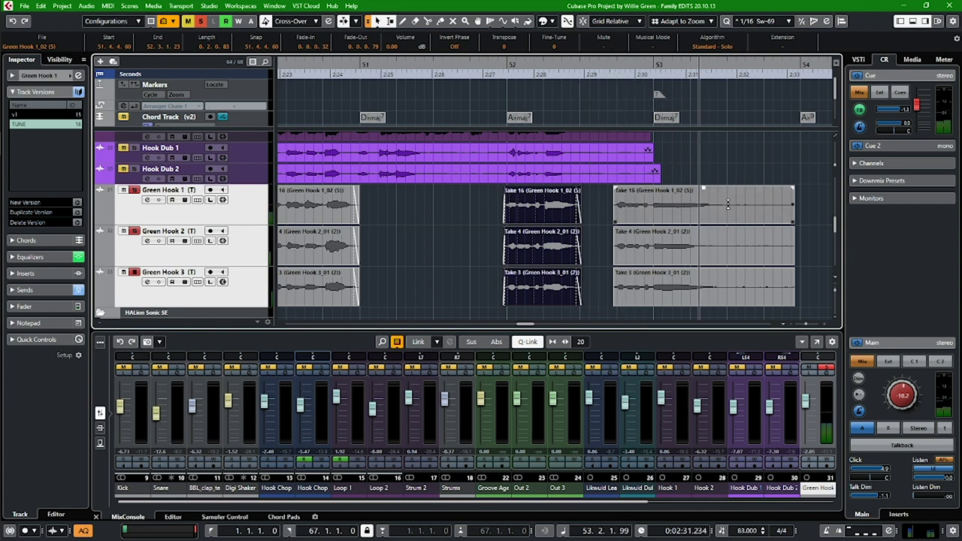
# Step: Delete the silent tail of the three last-phrase Green Hook events after 53.2.4.100
pyautogui.press('space')
pyautogui.moveTo(719, 201); pyautogui.dragTo(796, 278)
pyautogui.press('Delete')
pyautogui.moveTo(745, 216); pyautogui.dragTo(711, 285)
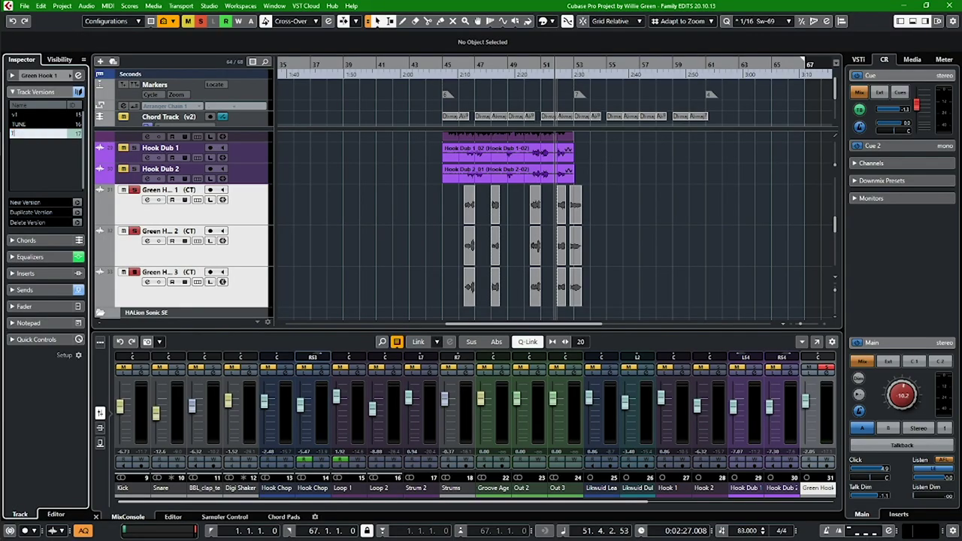
# Step: Name the duplicated version of the three Green Hook tracks TIME and bounce each track's phrases into one continuous event
pyautogui.click(40, 136)
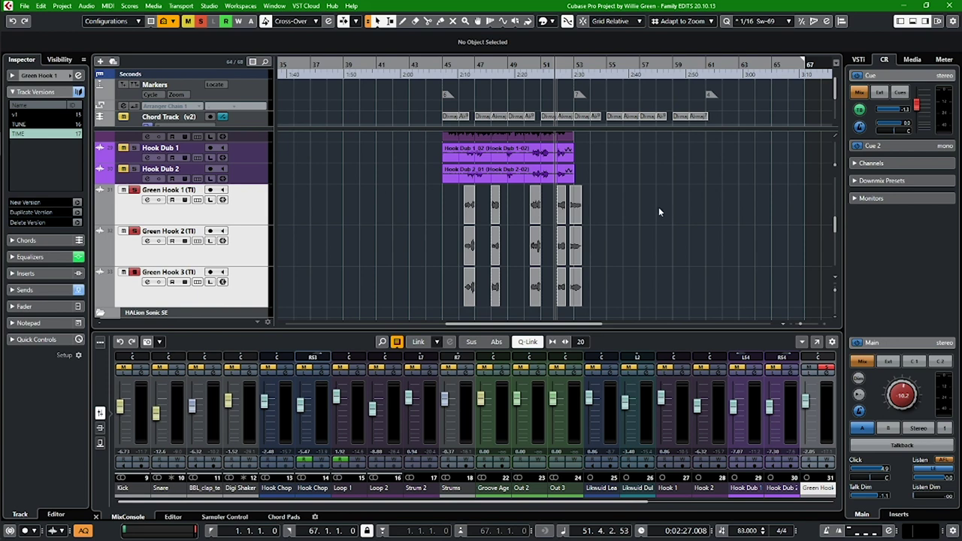
pyautogui.moveTo(612, 217); pyautogui.dragTo(440, 295)
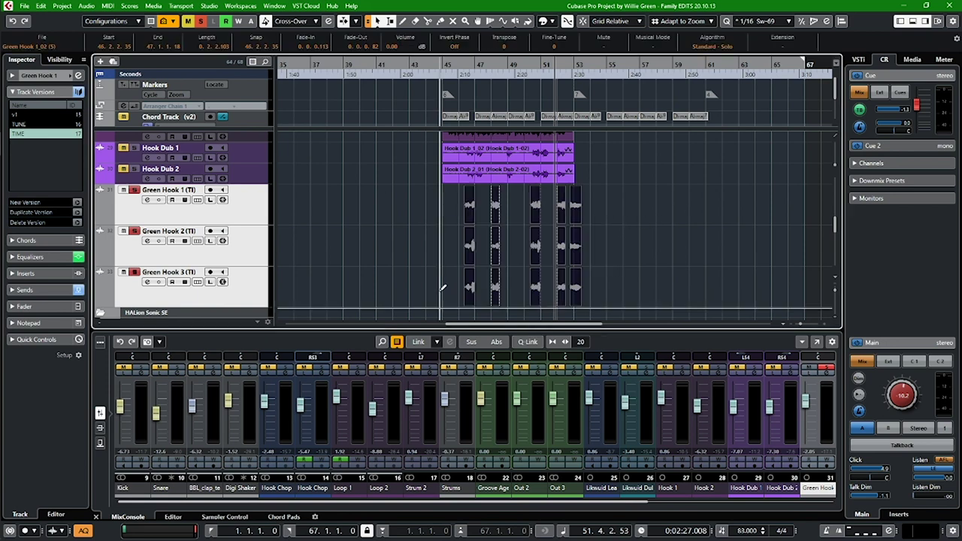
pyautogui.hotkey('ctrl', 'b')
pyautogui.press('Return')
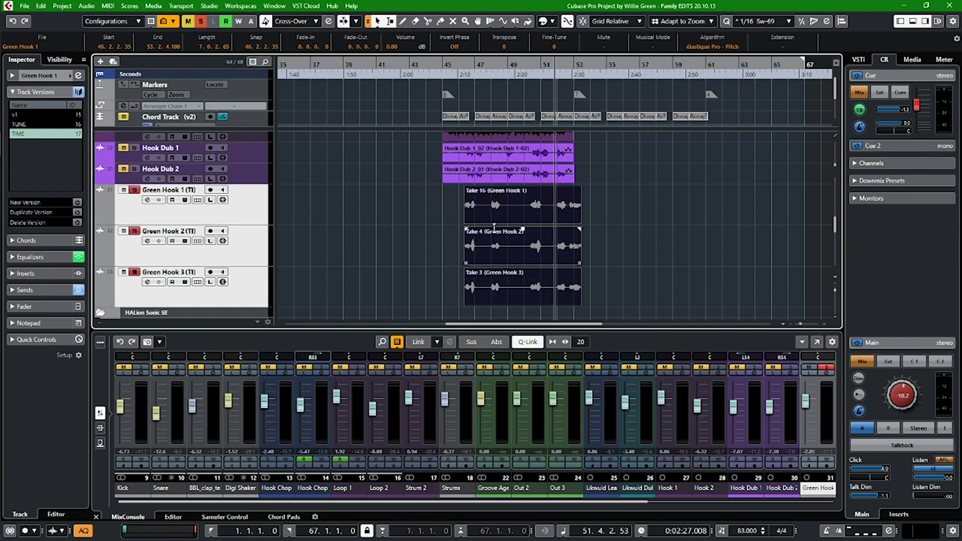
pyautogui.click(455, 221)
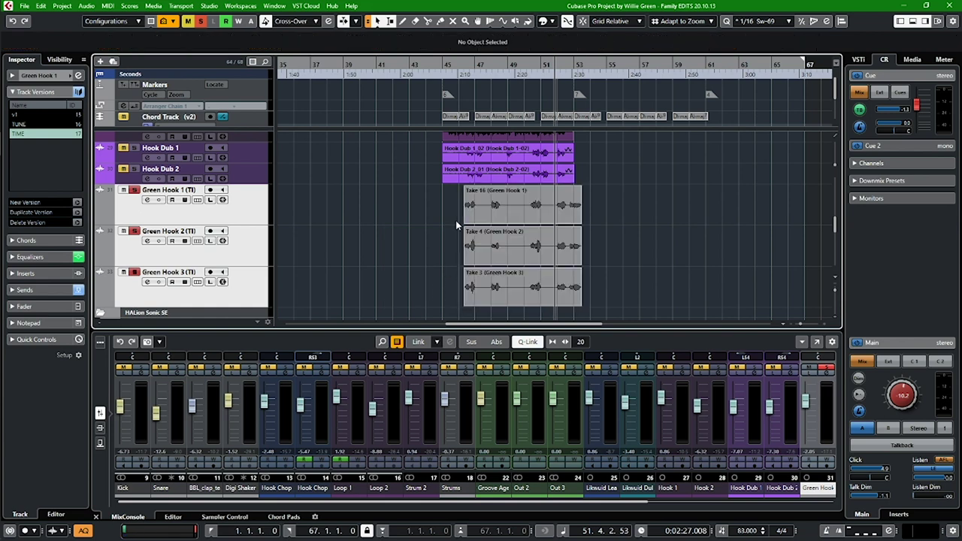
# Step: Align the Green Hook 2 and 3 takes to Take 16 (Green Hook 1) as the reference, with Match Words and 100 % precision
pyautogui.click(511, 218)
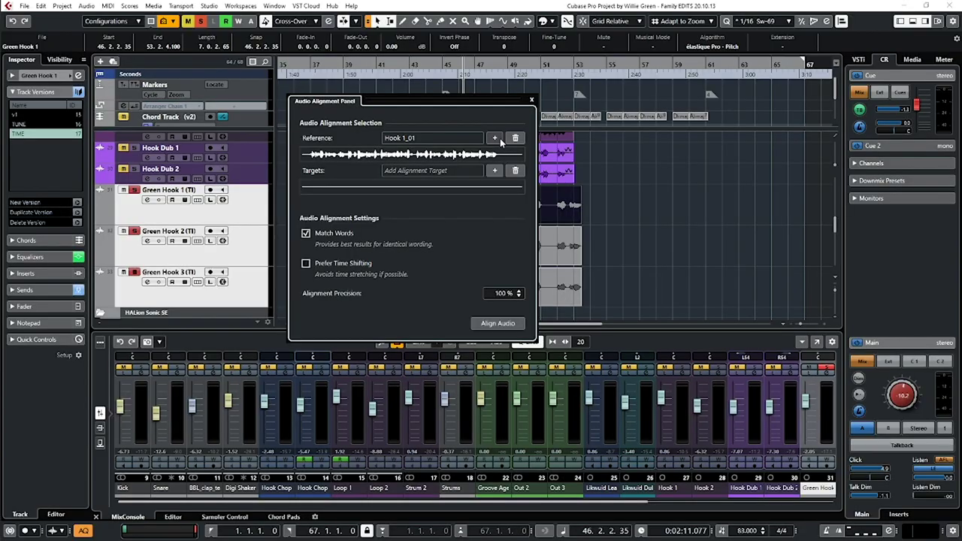
pyautogui.click(495, 138)
pyautogui.moveTo(457, 109); pyautogui.dragTo(807, 90)
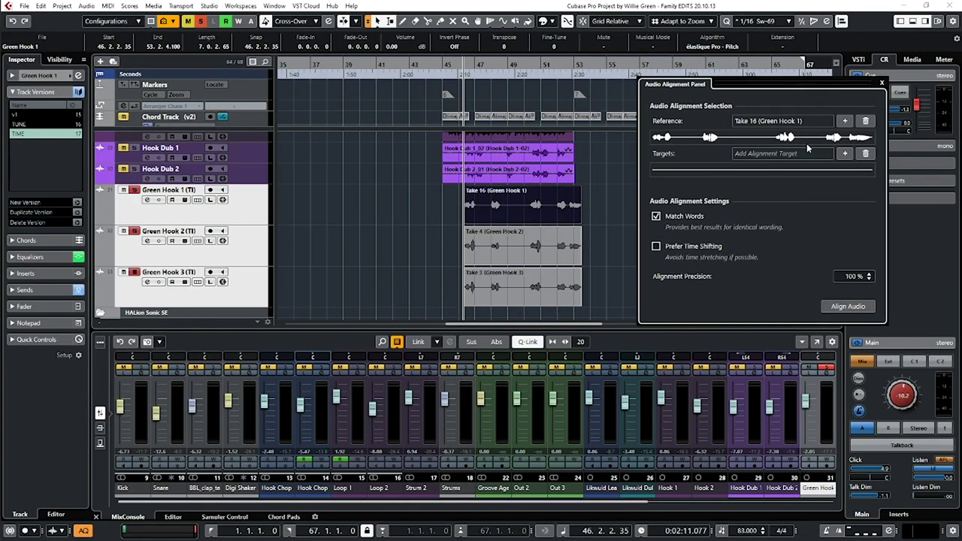
pyautogui.moveTo(607, 262); pyautogui.dragTo(549, 310)
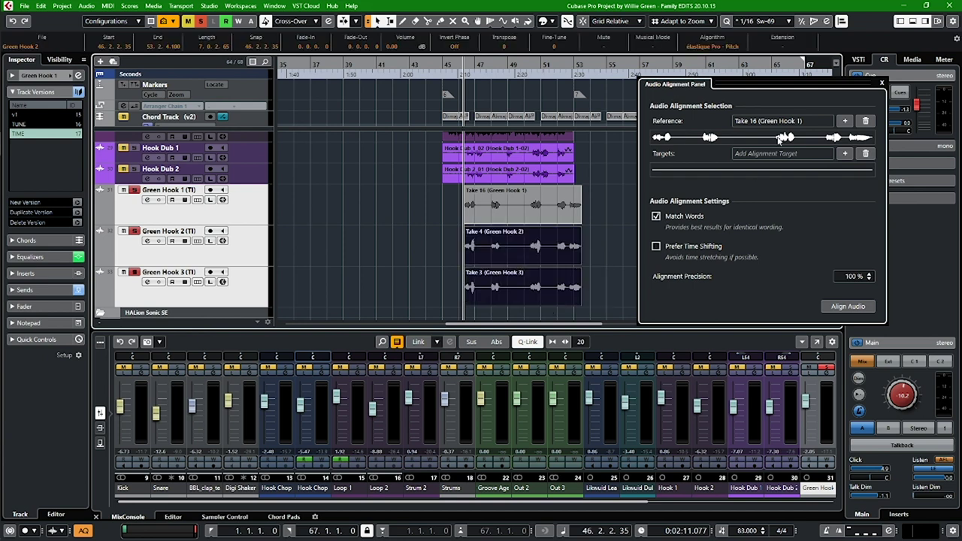
pyautogui.click(846, 153)
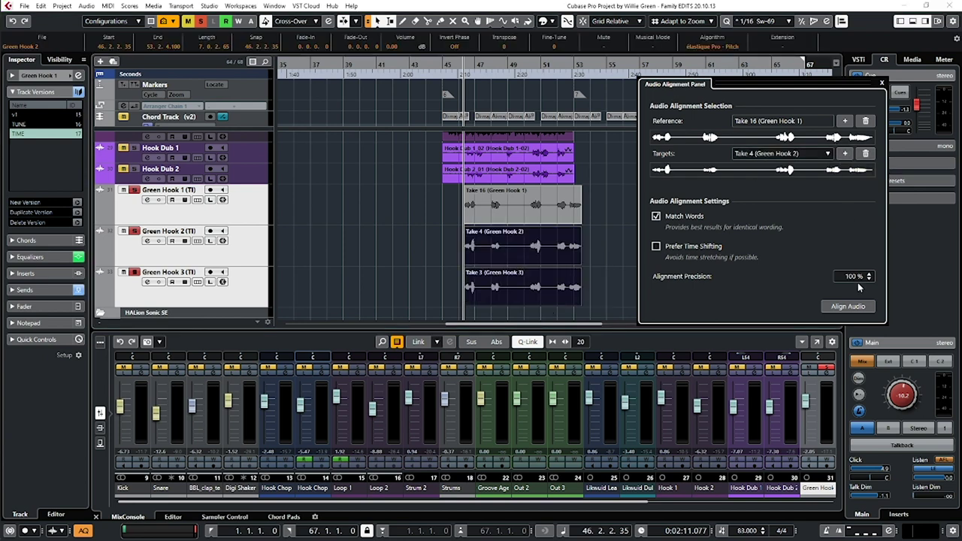
pyautogui.click(848, 308)
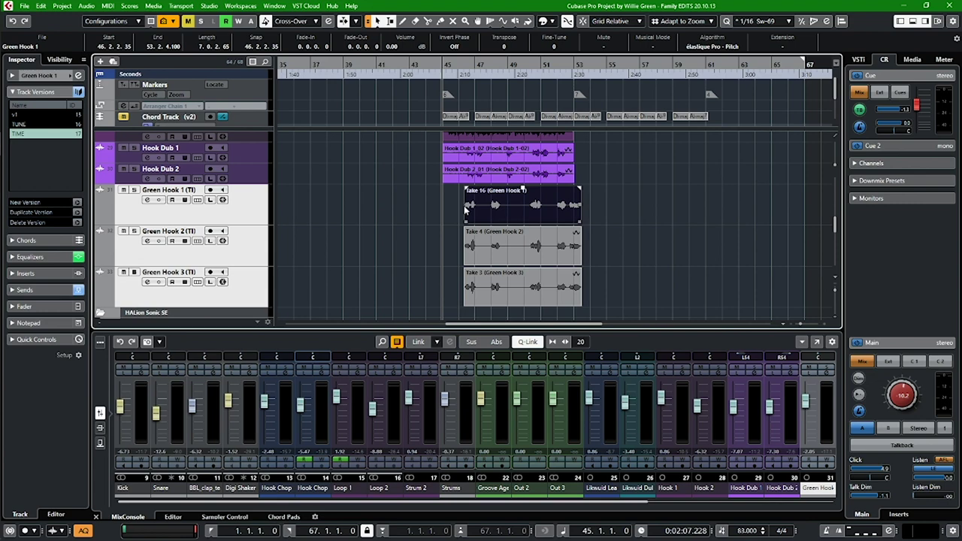
# Step: Generate three harmony voices from Take 16 (Green Hook 1) with vibrato strength reduced by 51 %, opening the Sample Editor on completion
pyautogui.click(87, 6)
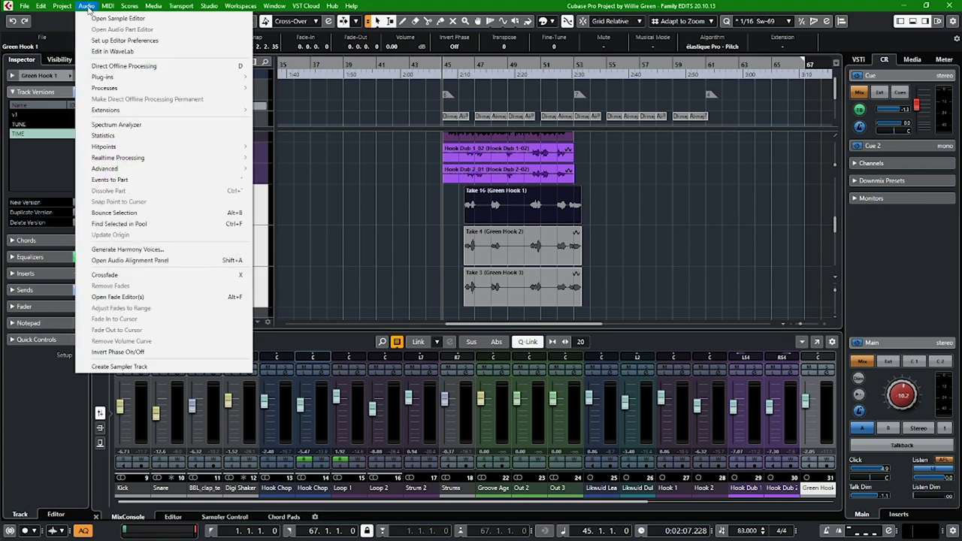
pyautogui.click(147, 250)
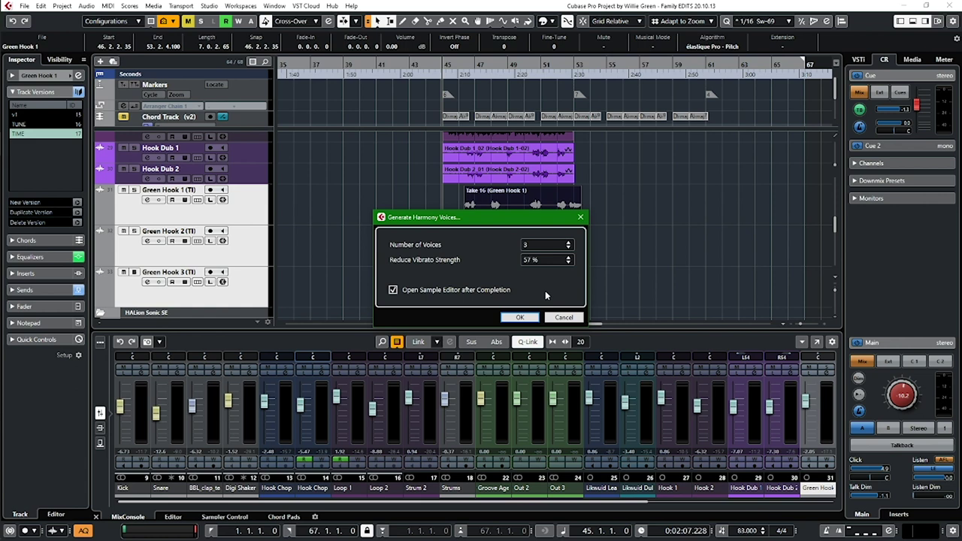
pyautogui.write('51')
pyautogui.press('Return')
pyautogui.click(518, 318)
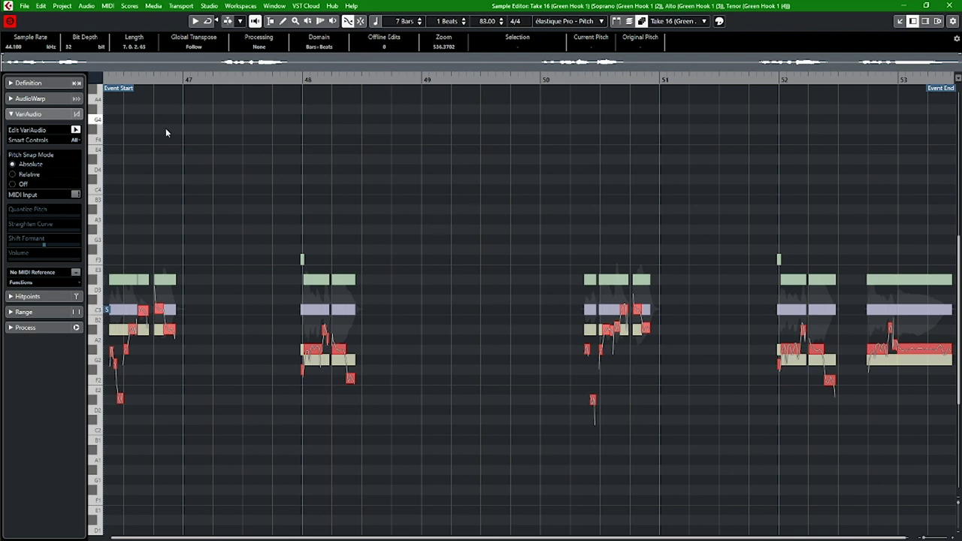
# Step: Play the generated harmony voices, close the Sample Editor, and check the new Soprano, Alto and Tenor channels in the mixer
pyautogui.press('space')
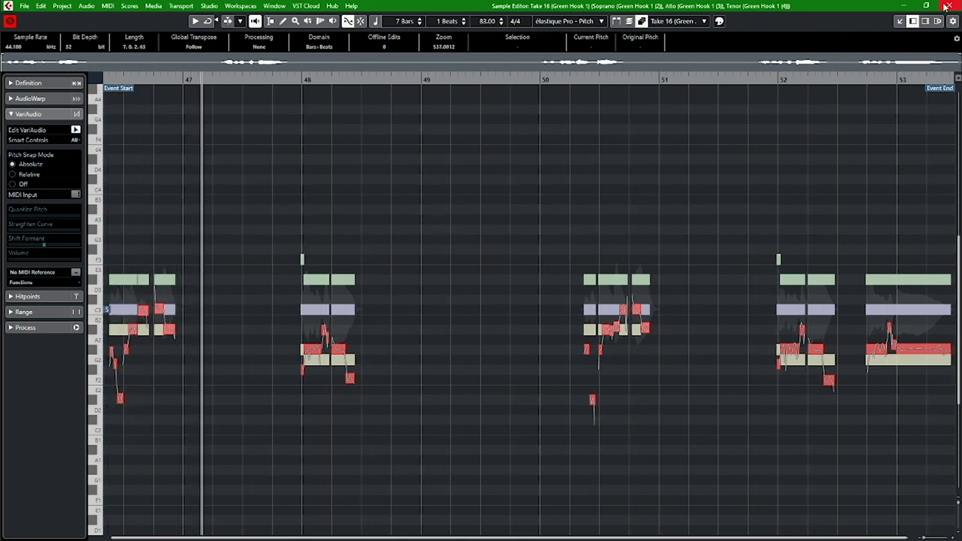
pyautogui.press('Escape')
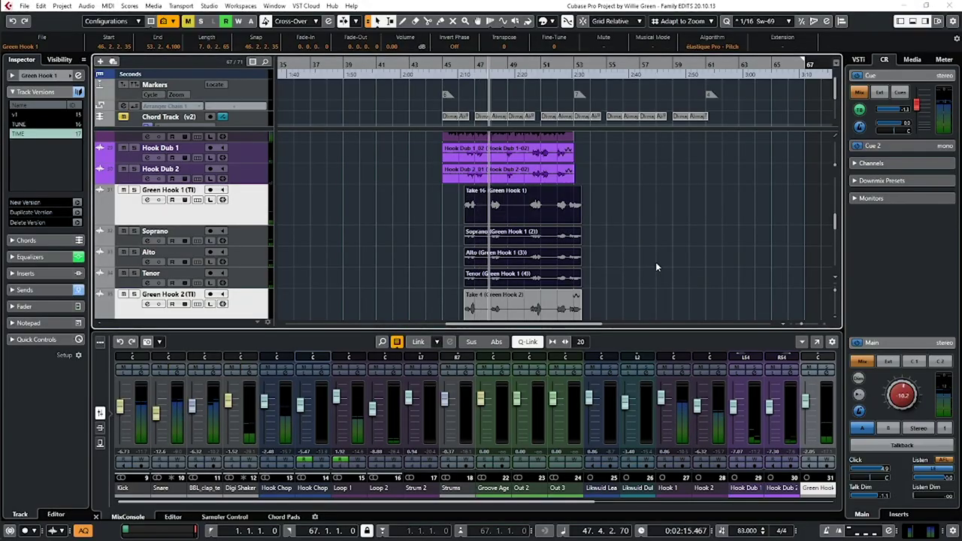
pyautogui.hscroll(5, 592, 504)
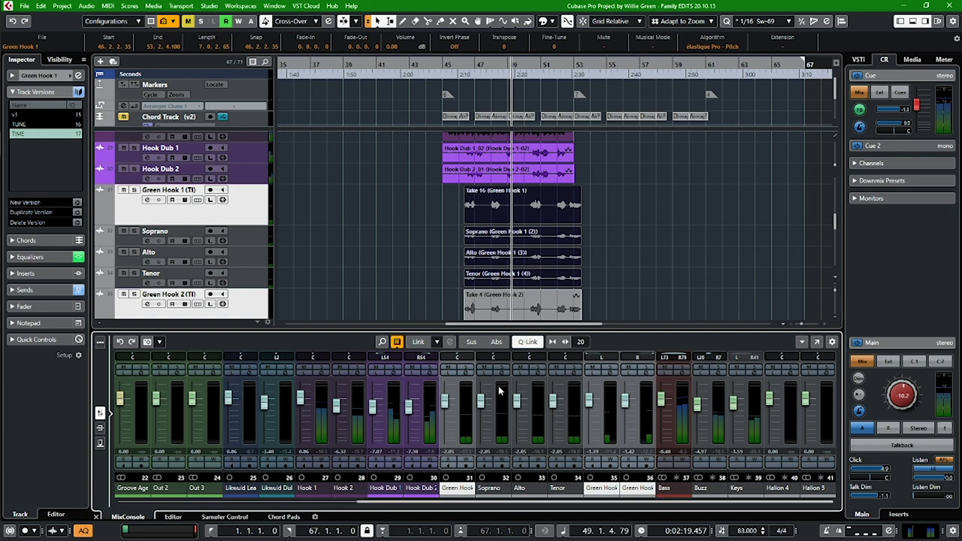
pyautogui.press('space')
# Step: Pan Soprano to L66 and Alto to R66, and set both faders to -5.04 dB and Tenor's to -8.45 dB while auditioning
pyautogui.click(508, 387)
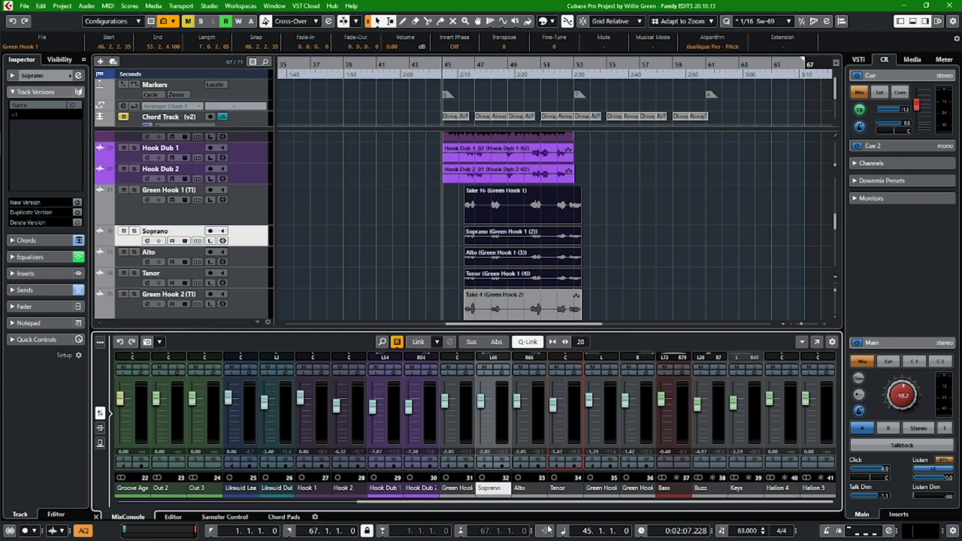
pyautogui.click(508, 422)
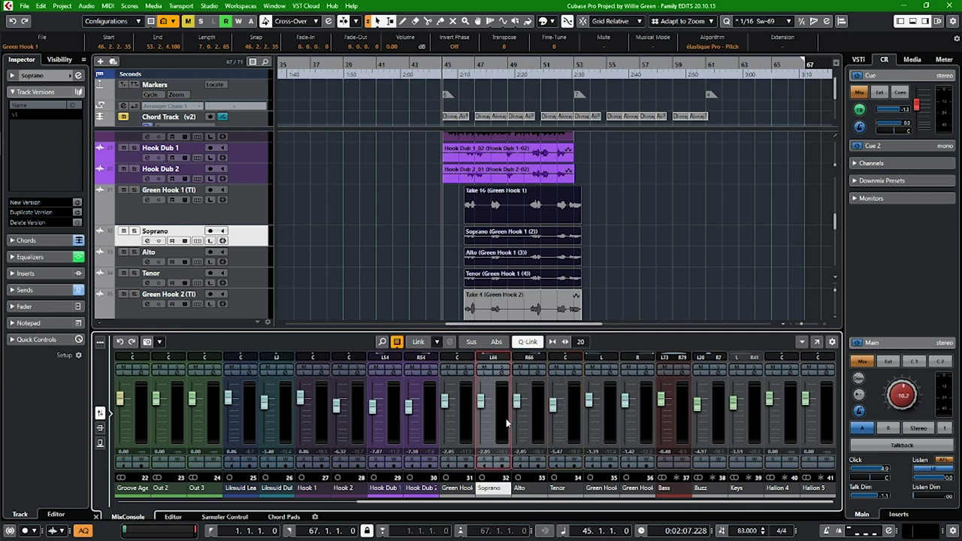
pyautogui.keyDown('shift'); pyautogui.click(573, 433); pyautogui.keyUp('shift')
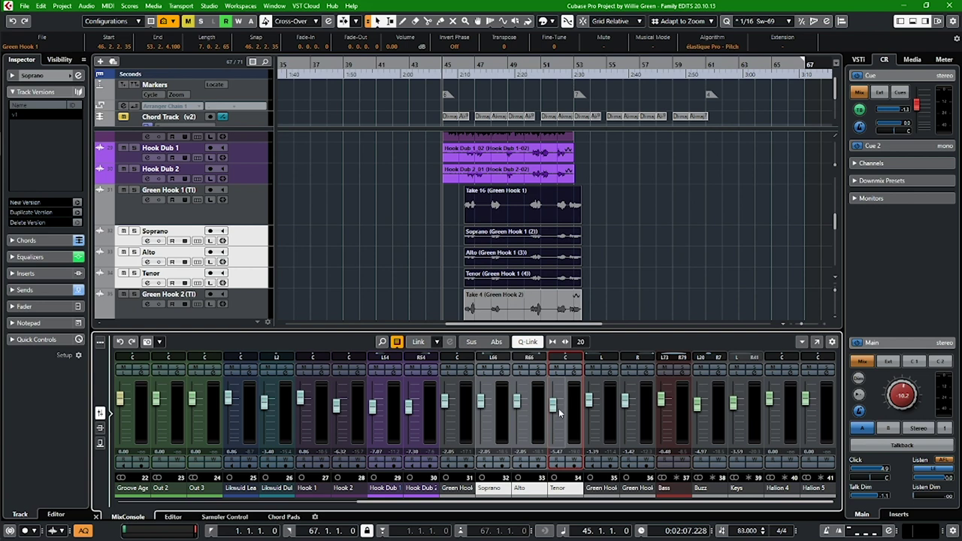
pyautogui.press('space')
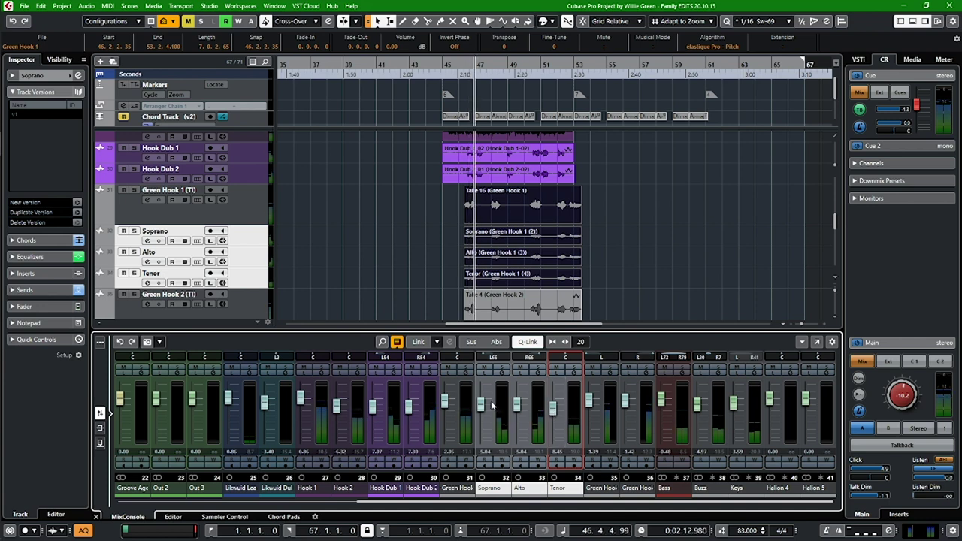
pyautogui.press('space')
# Step: Mute the Hook 1, Hook 2, Hook Dub 1 and Hook Dub 2 channels and play the Green Hook harmonies with the backing
pyautogui.click(303, 368)
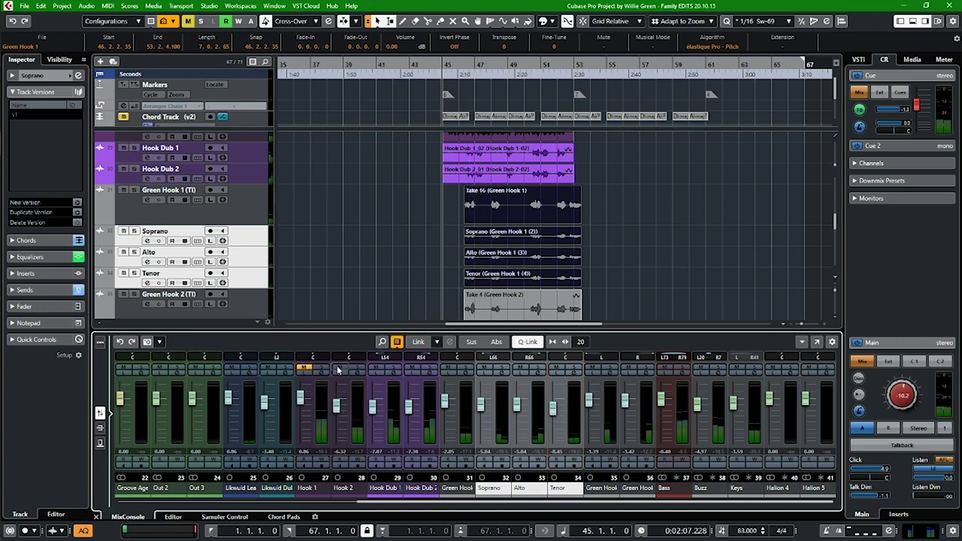
pyautogui.click(411, 368)
pyautogui.press('space')
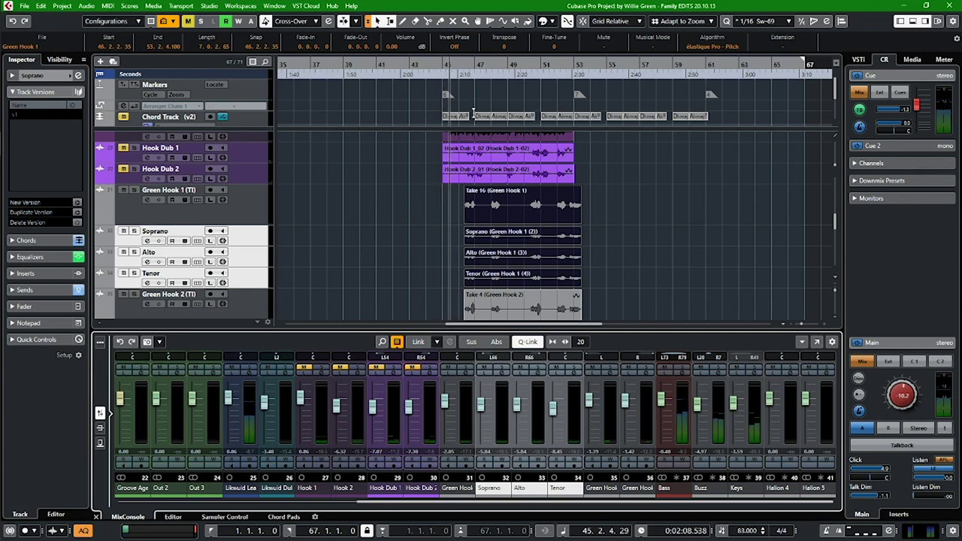
# Step: Play the hook and set the Green Hook 1 fader to 1.37 dB, Soprano and Alto to -0.77 dB, and Tenor to -4.18 dB
pyautogui.press('h')
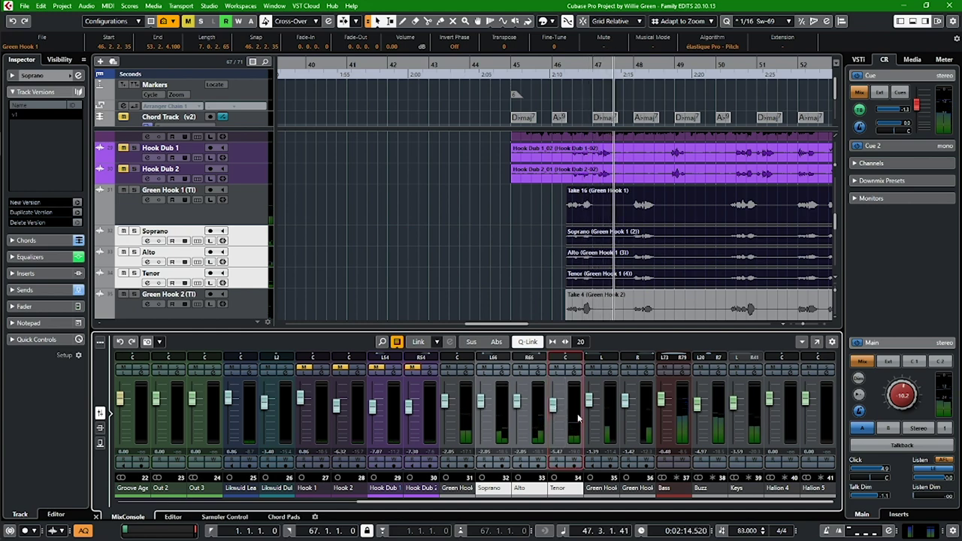
pyautogui.press('g')
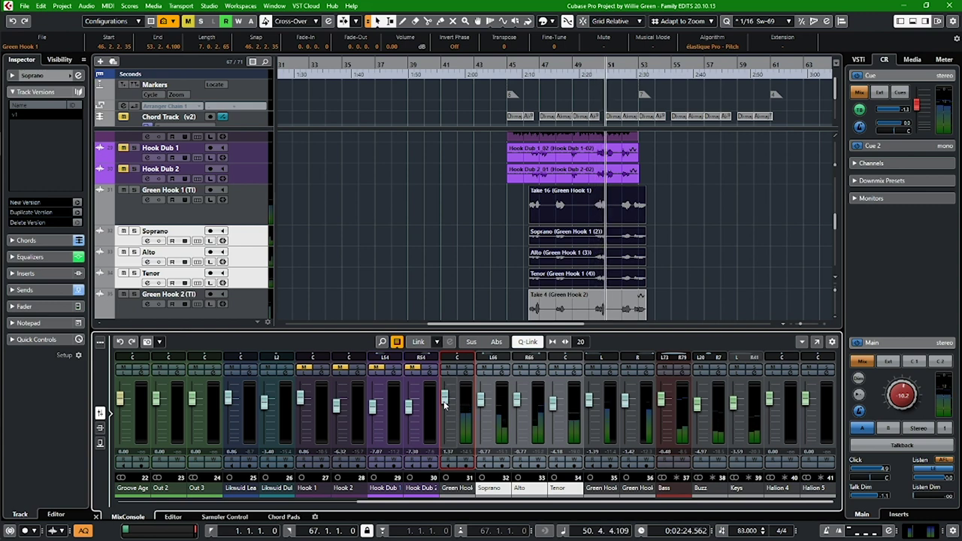
pyautogui.moveTo(481, 400); pyautogui.dragTo(484, 406)
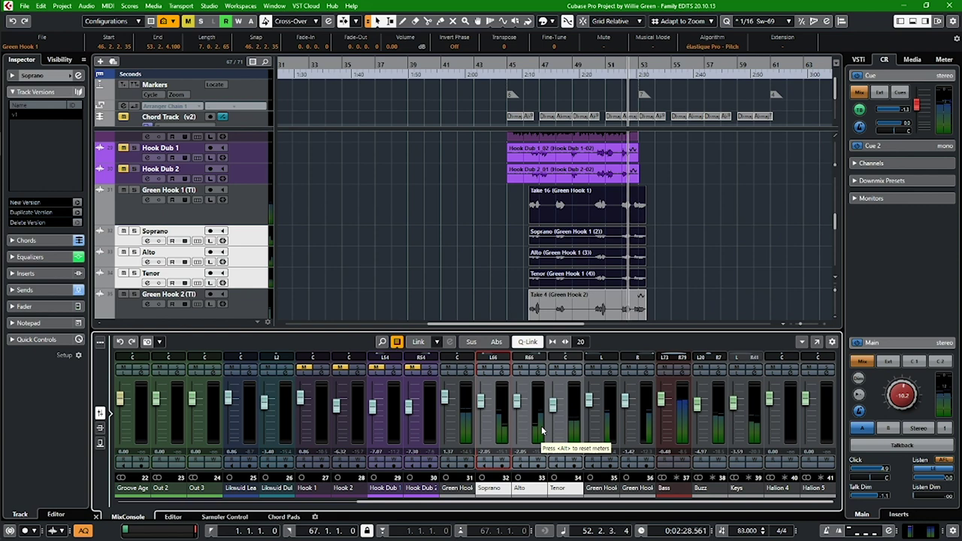
pyautogui.click(554, 406)
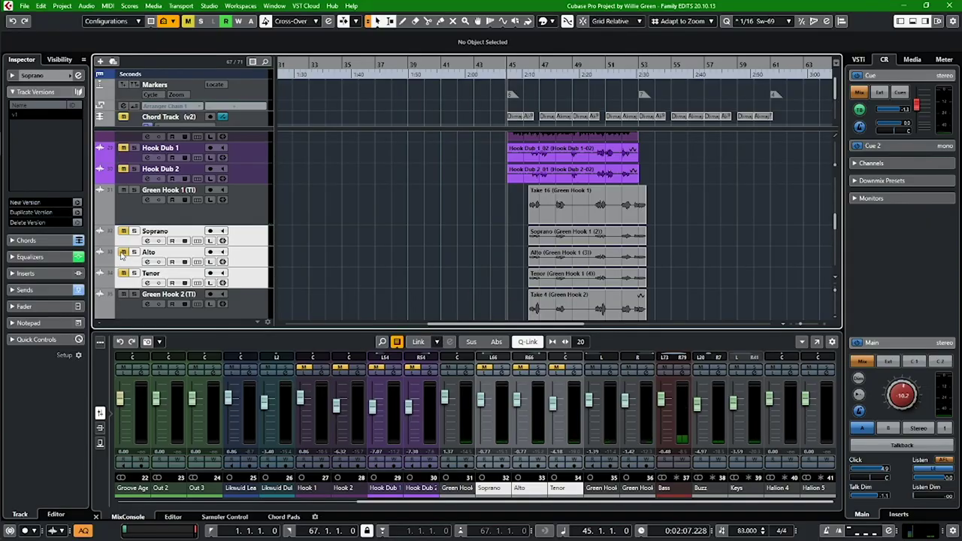
# Step: Leave only Alto and Tenor muted among the harmonies, and set Shift Formant to -14 % for all Soprano segments while auditioning in the Sample Editor
pyautogui.click(126, 263)
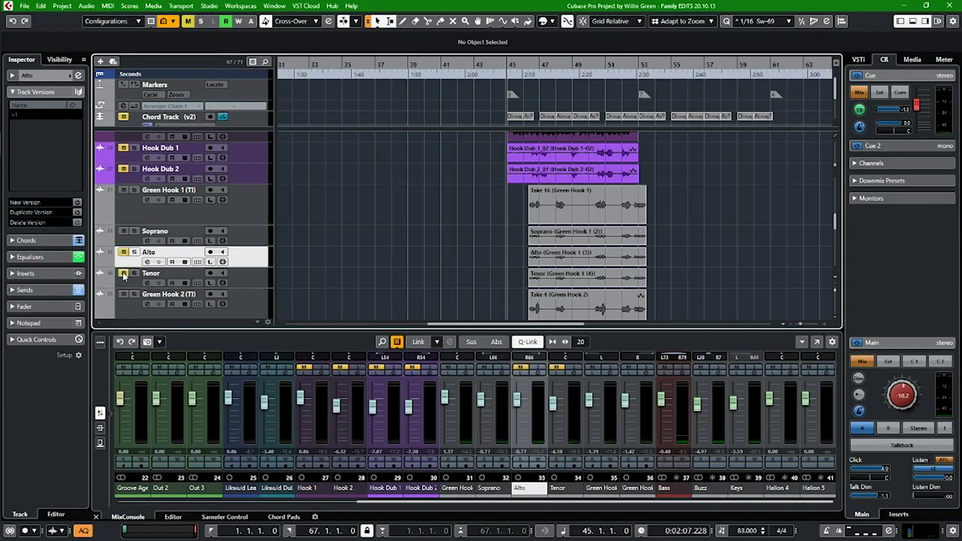
pyautogui.click(245, 243)
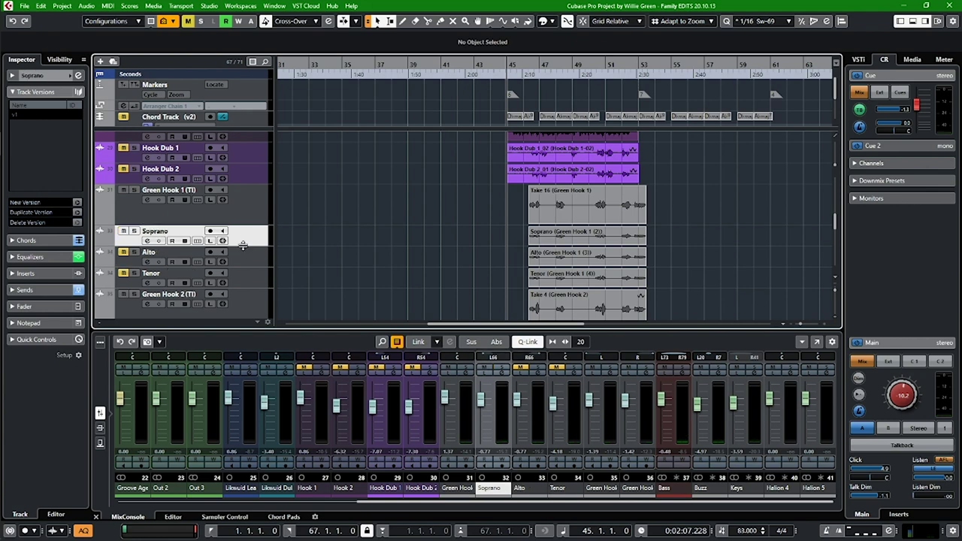
pyautogui.doubleClick(579, 239)
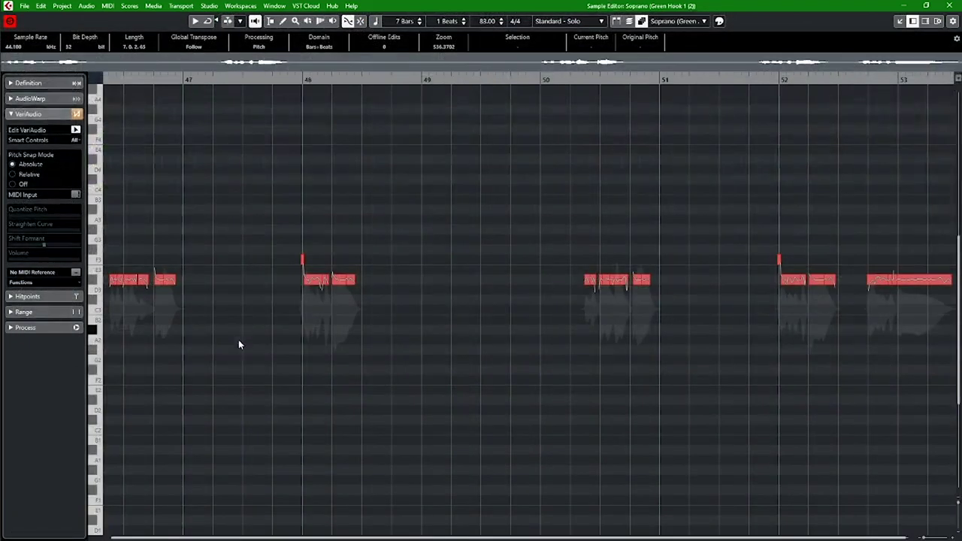
pyautogui.hotkey('ctrl', 'a')
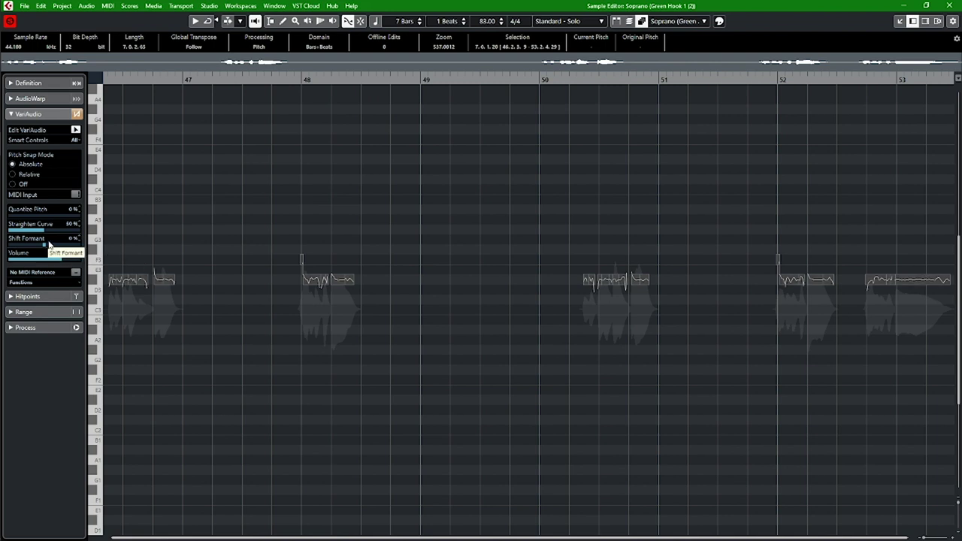
pyautogui.press('space')
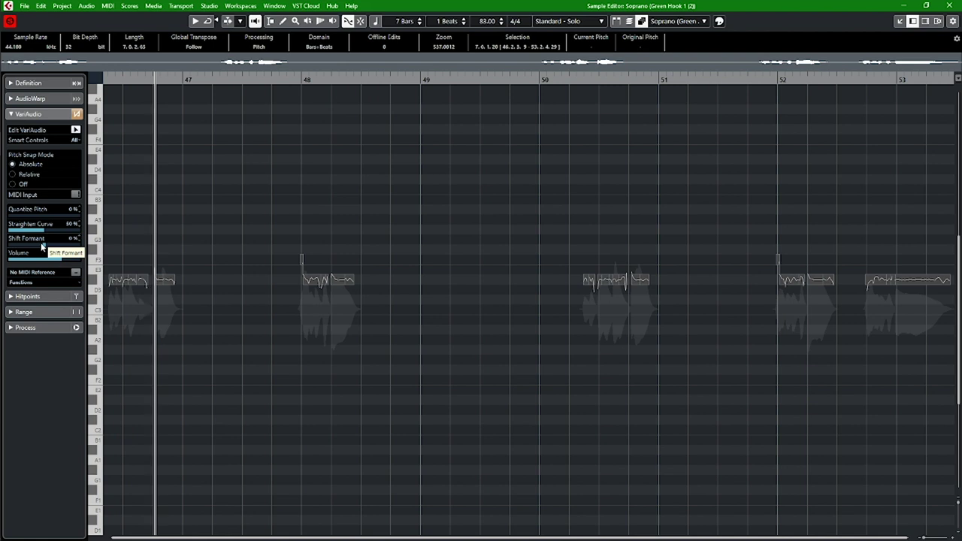
pyautogui.moveTo(48, 247); pyautogui.dragTo(50, 245)
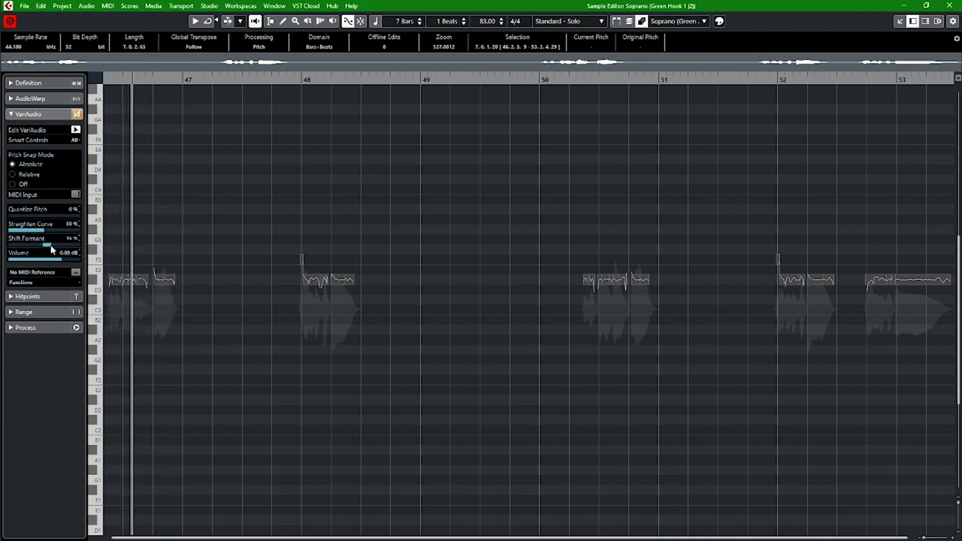
pyautogui.moveTo(51, 245); pyautogui.dragTo(39, 251)
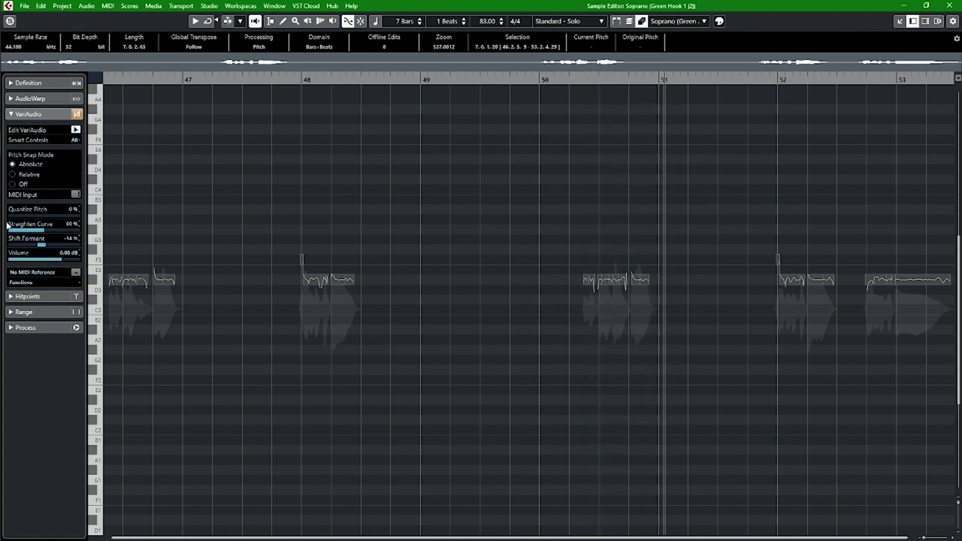
pyautogui.press('space')
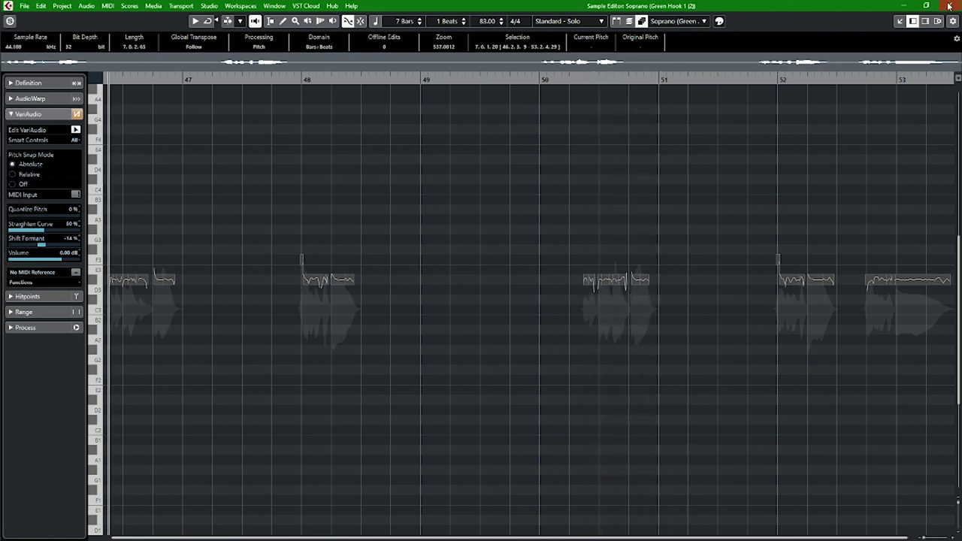
pyautogui.click(949, 6)
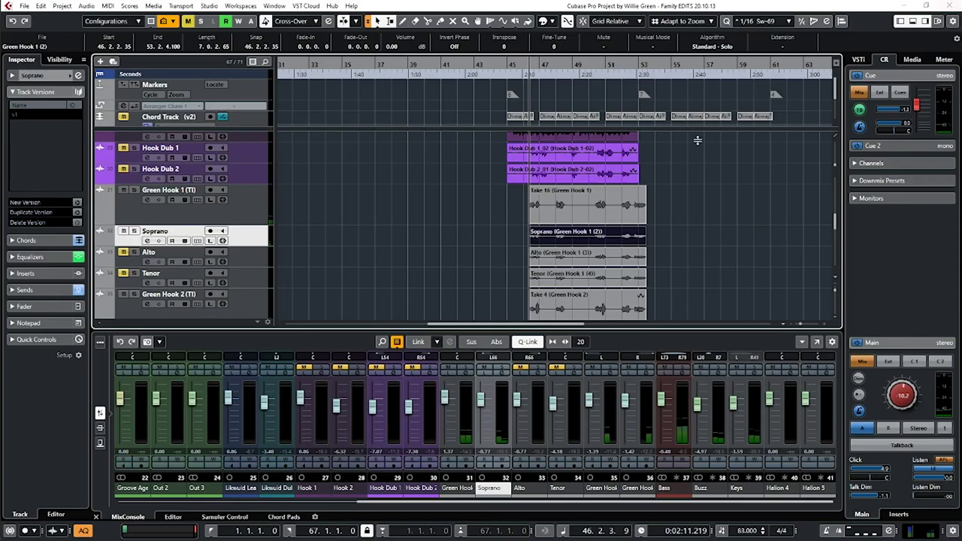
# Step: Unmute Alto, open its event in the Sample Editor, and set Shift Formant to -10 % for all its segments during playback
pyautogui.click(127, 254)
pyautogui.click(252, 262)
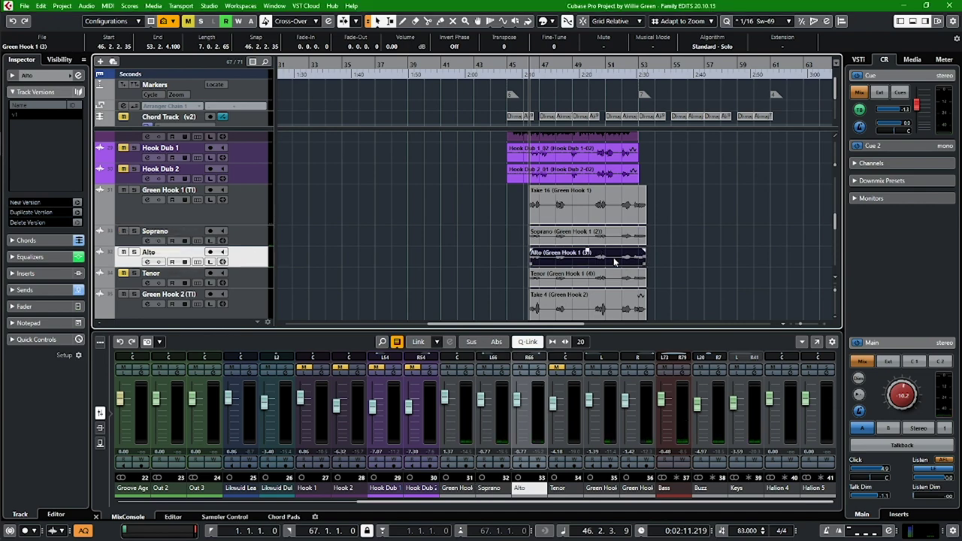
pyautogui.doubleClick(613, 261)
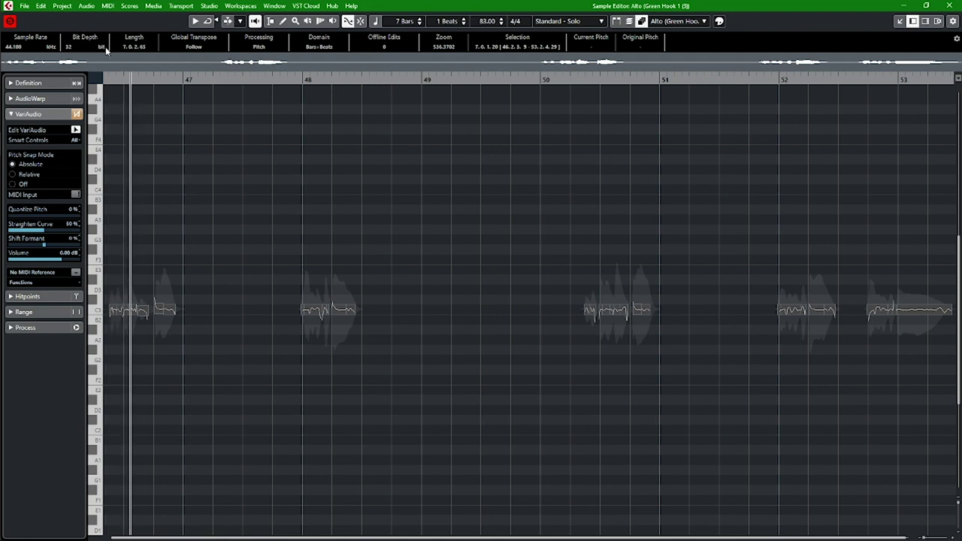
pyautogui.press('space')
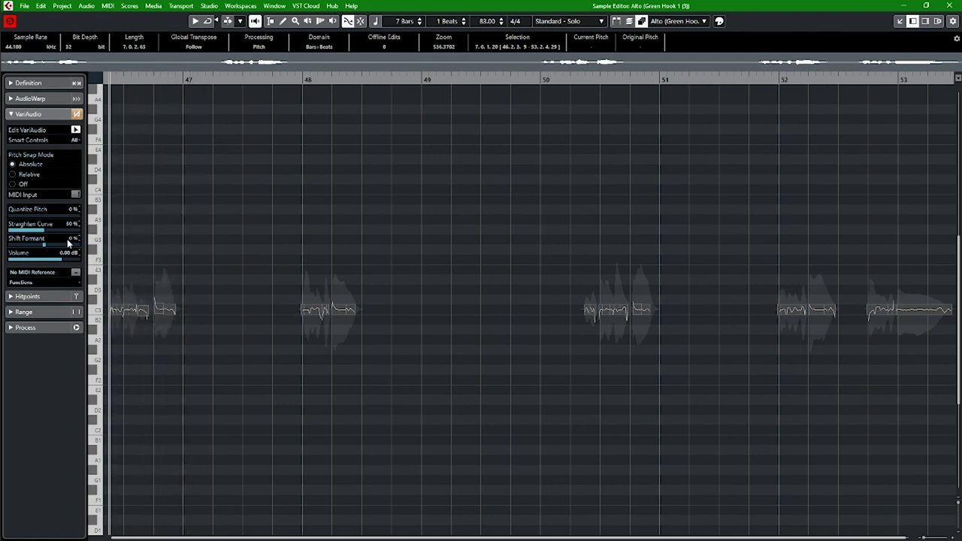
pyautogui.moveTo(48, 250); pyautogui.dragTo(41, 253)
pyautogui.press('space')
pyautogui.scroll(-4, 43, 248)
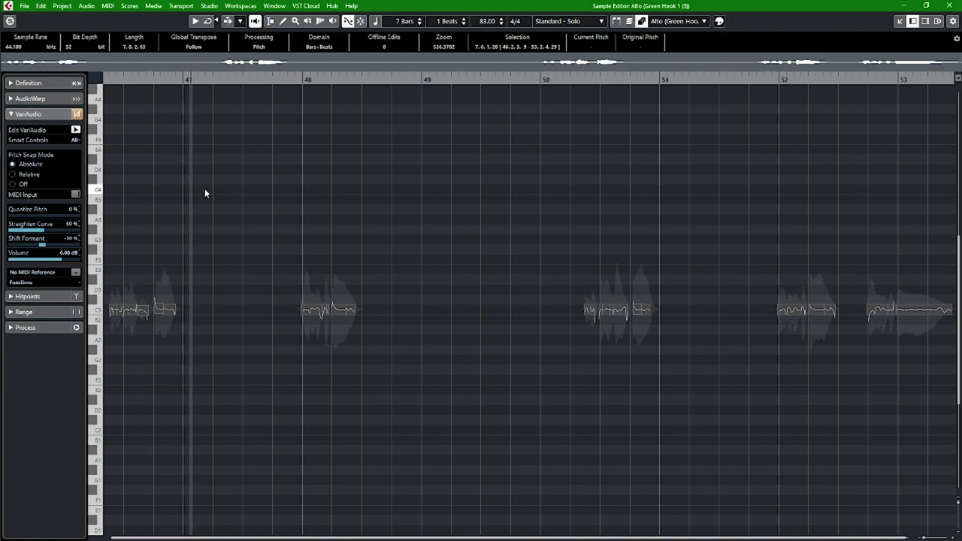
# Step: Set the Alto fader to 0.00 dB in the full MixConsole, return to the project, and play the hook
pyautogui.press('F3')
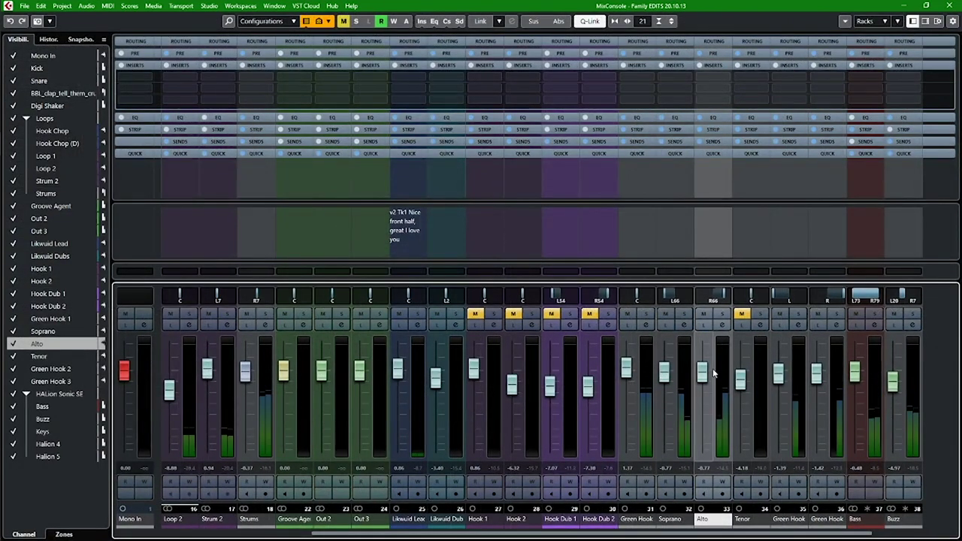
pyautogui.moveTo(710, 372); pyautogui.dragTo(705, 375)
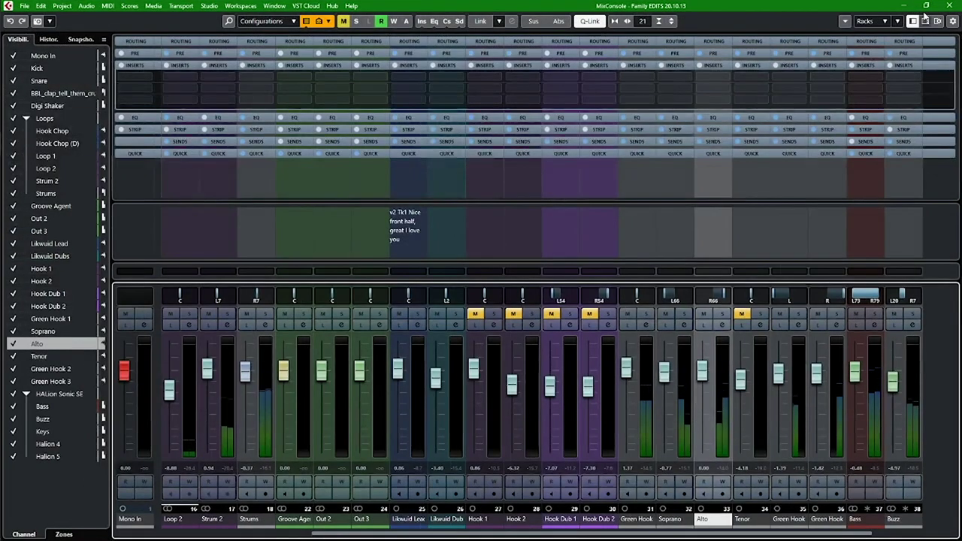
pyautogui.click(949, 6)
pyautogui.click(950, 6)
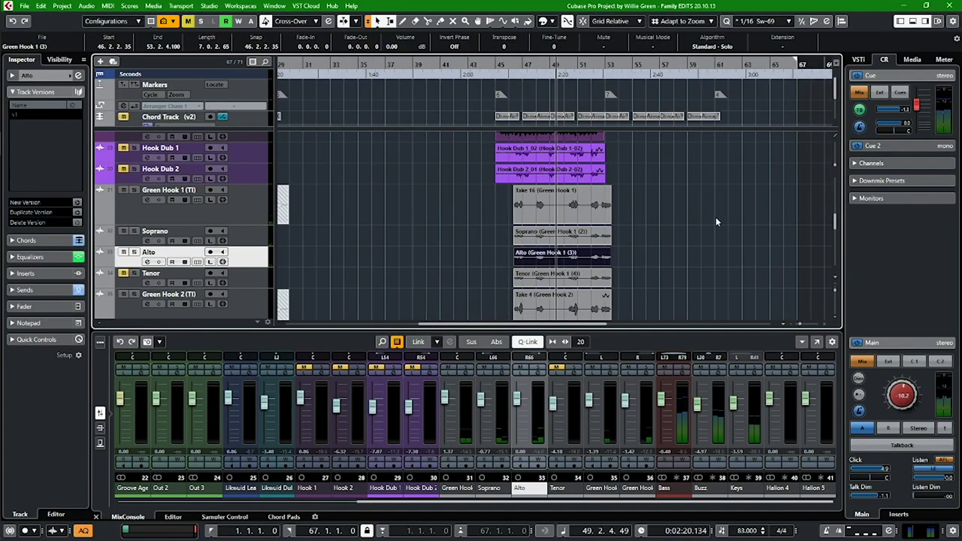
pyautogui.press('h')
pyautogui.press('h')
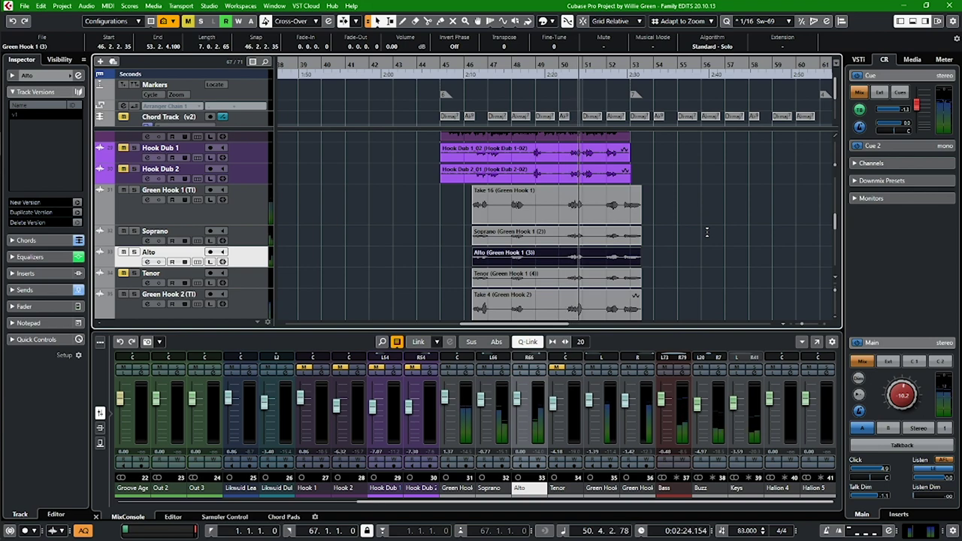
# Step: Unmute Tenor and set Shift Formant to -14 % for all its segments in the Sample Editor, trying 7 % and -6 % during playback
pyautogui.press('space')
pyautogui.keyDown('shift'); pyautogui.click(632, 235); pyautogui.keyUp('shift')
pyautogui.doubleClick(632, 235)
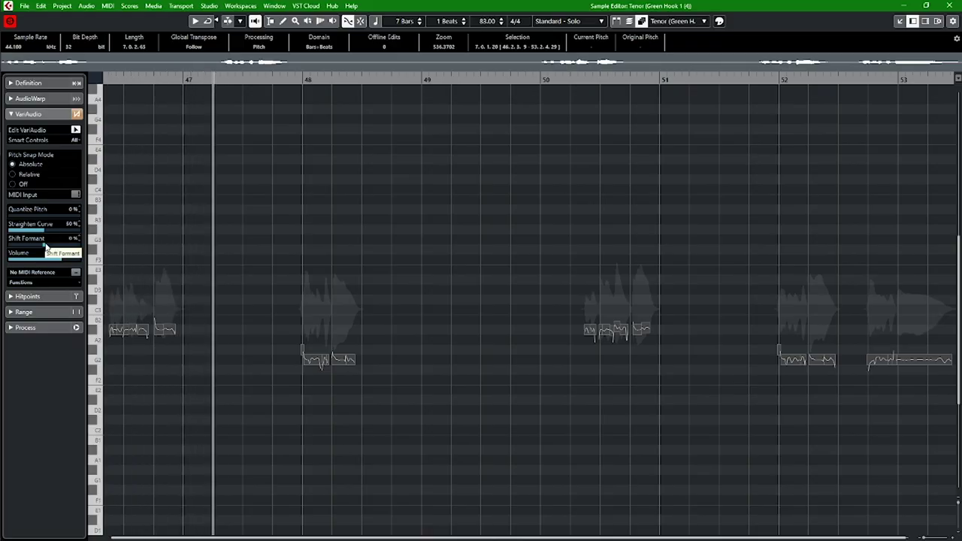
pyautogui.scroll(7, 45, 245)
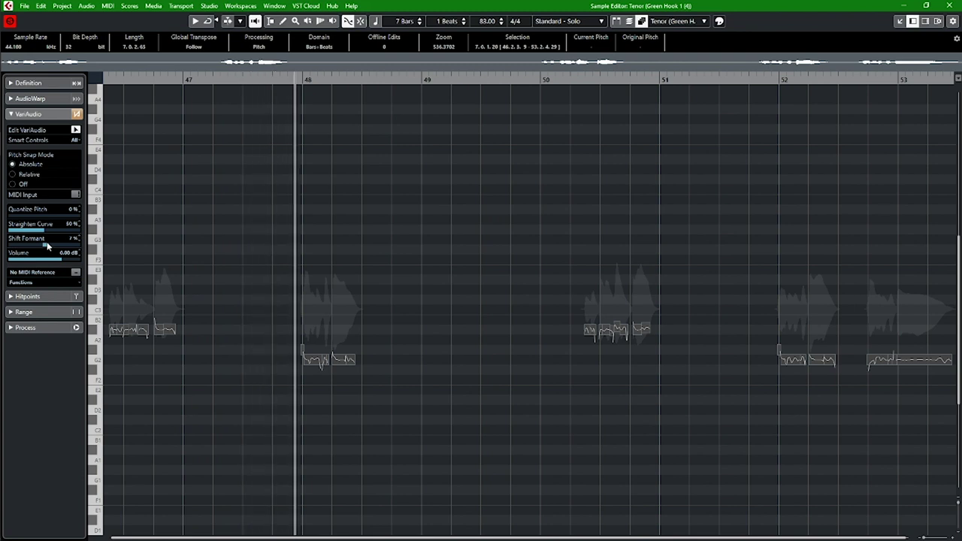
pyautogui.scroll(-13, 47, 242)
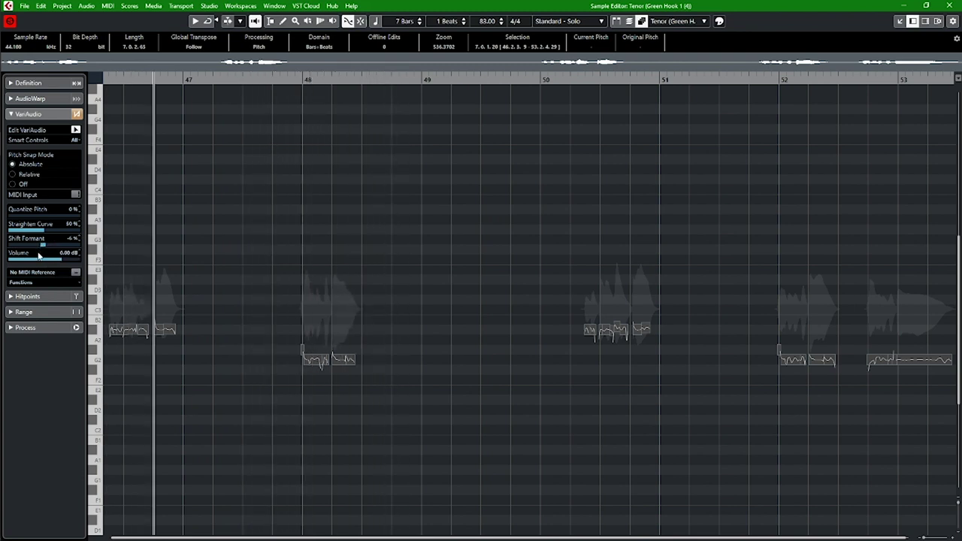
pyautogui.scroll(-8, 40, 254)
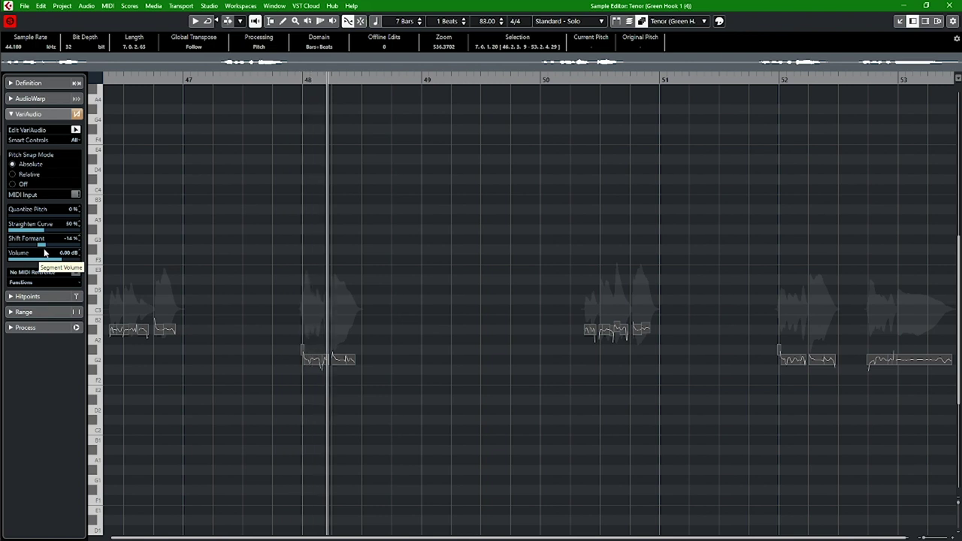
pyautogui.press('space')
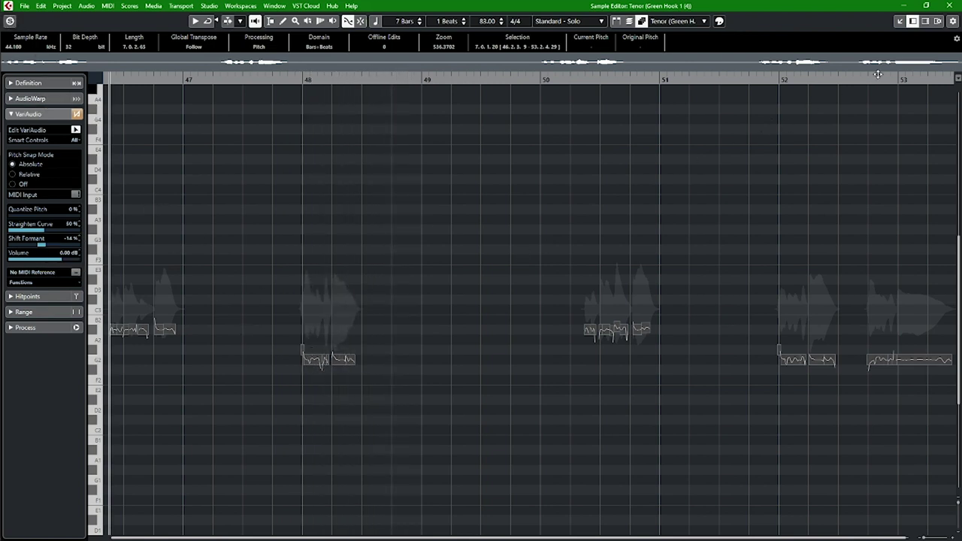
pyautogui.click(949, 6)
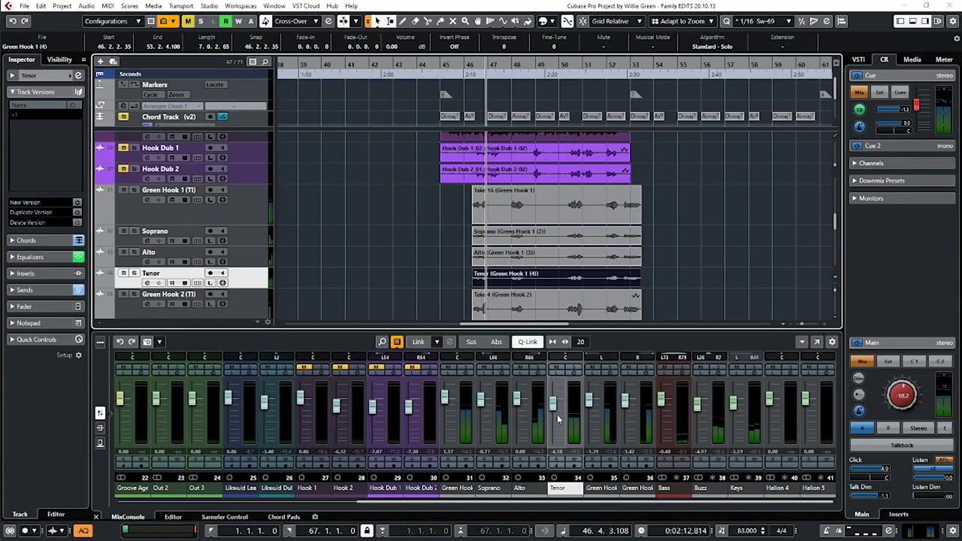
# Step: Set the Tenor fader to 0.00 dB, check it soloed, and raise Green Hook 2 to 1.40 dB and Green Hook 3 to 1.37 dB
pyautogui.moveTo(554, 409); pyautogui.dragTo(554, 407)
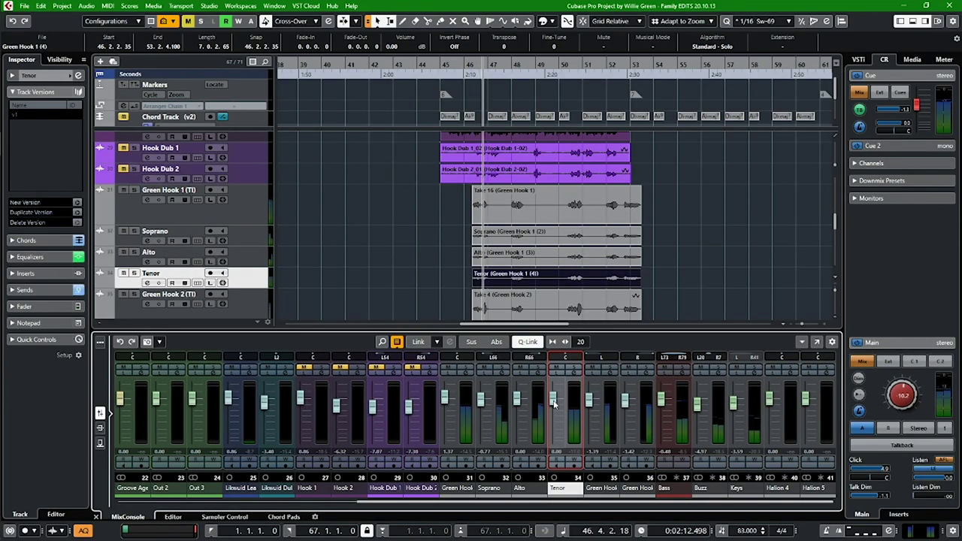
pyautogui.click(573, 369)
pyautogui.click(573, 368)
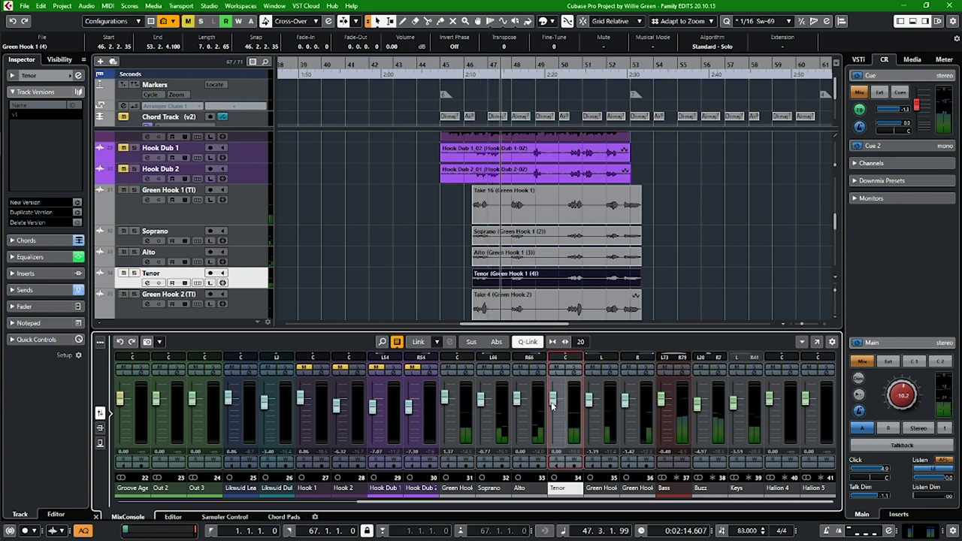
pyautogui.click(609, 423)
pyautogui.keyDown('ctrl'); pyautogui.click(642, 415); pyautogui.keyUp('ctrl')
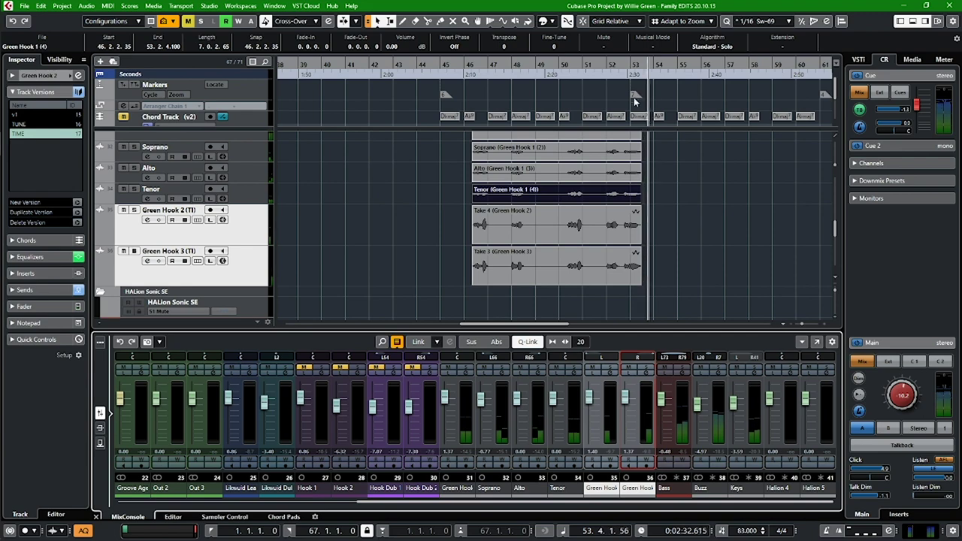
# Step: Open the Soprano, Alto and Tenor events together in the Sample Editor and activate each voice in turn, ending on Tenor
pyautogui.scroll(5, 634, 102)
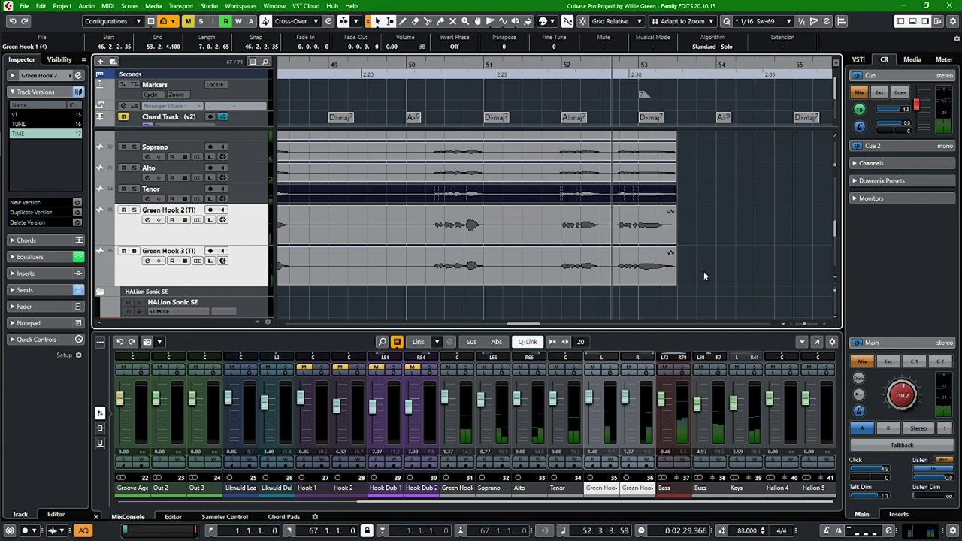
pyautogui.moveTo(687, 200); pyautogui.dragTo(619, 156)
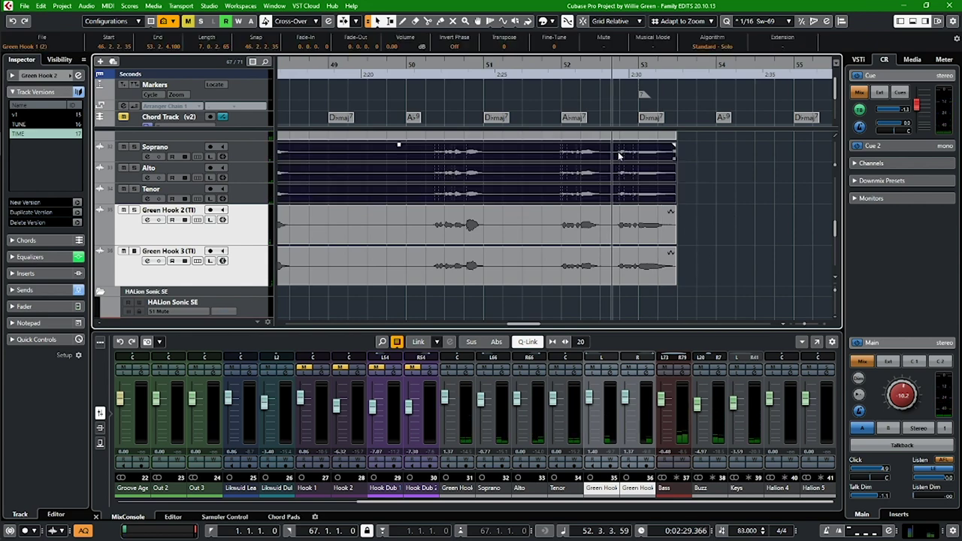
pyautogui.doubleClick(620, 156)
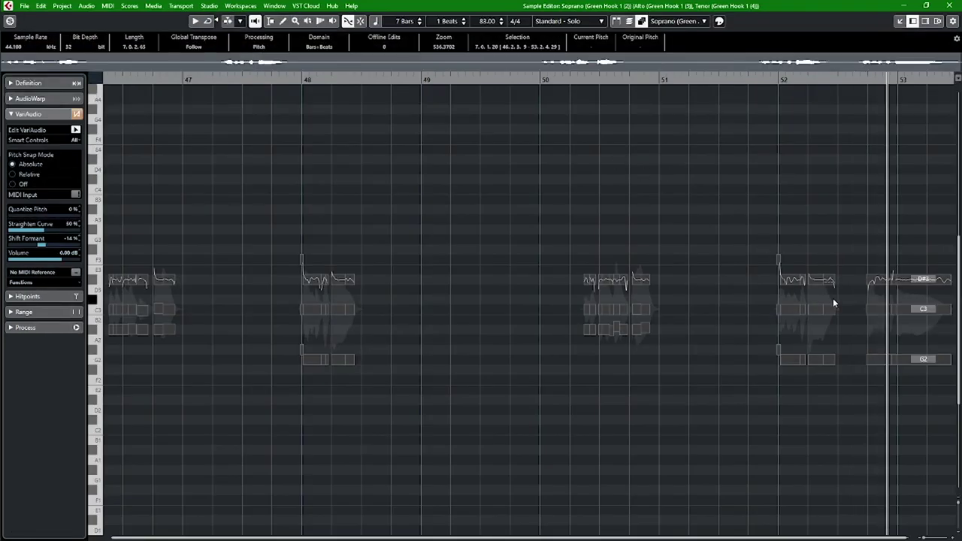
pyautogui.click(915, 283)
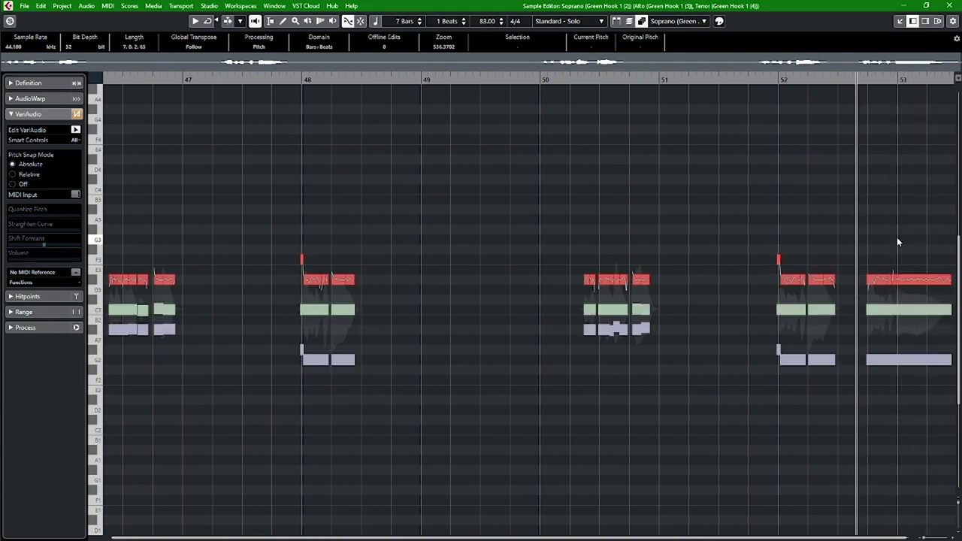
pyautogui.click(914, 311)
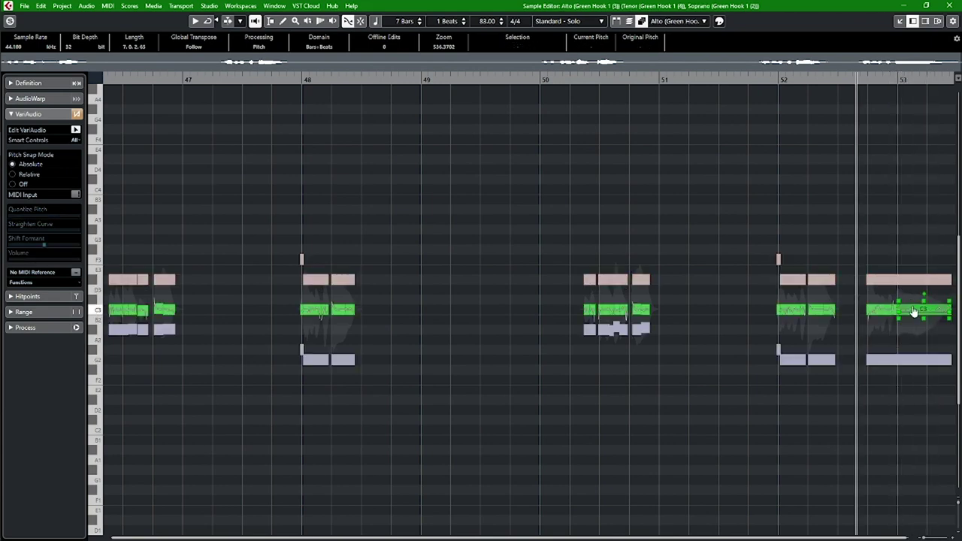
pyautogui.click(924, 361)
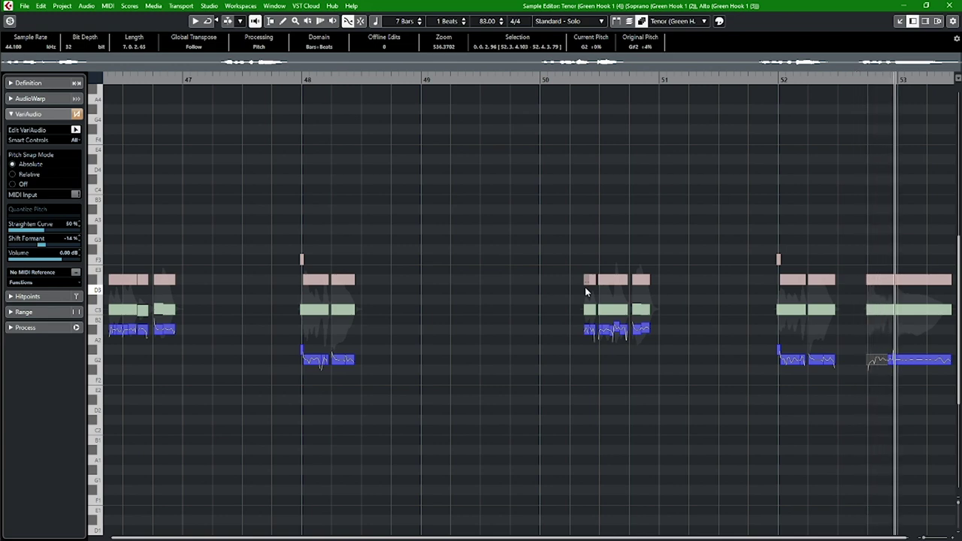
# Step: Try deleting the Tenor segments of the final phrase around bar 53 and play the ending from late in bar 51
pyautogui.moveTo(943, 382); pyautogui.dragTo(868, 352)
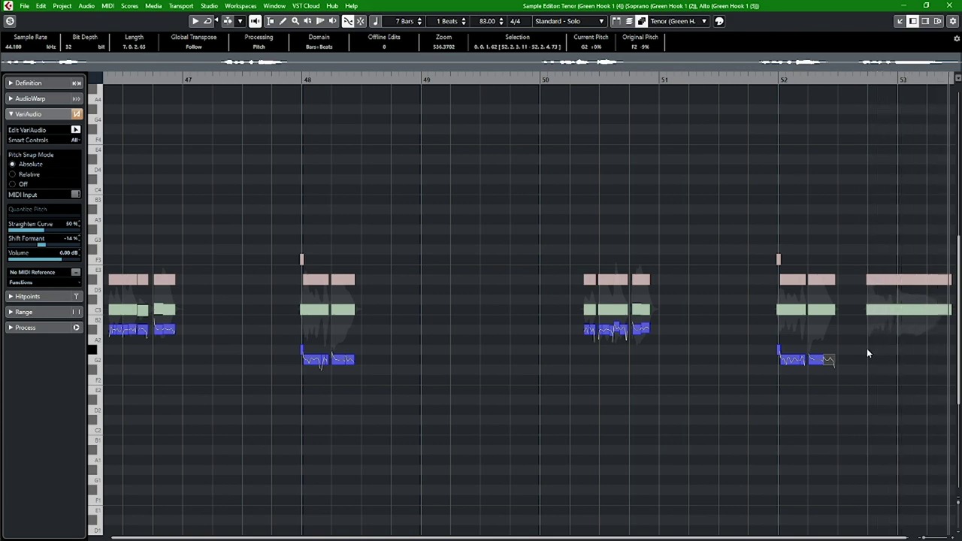
pyautogui.press('space')
pyautogui.moveTo(747, 84); pyautogui.dragTo(746, 79)
pyautogui.press('space')
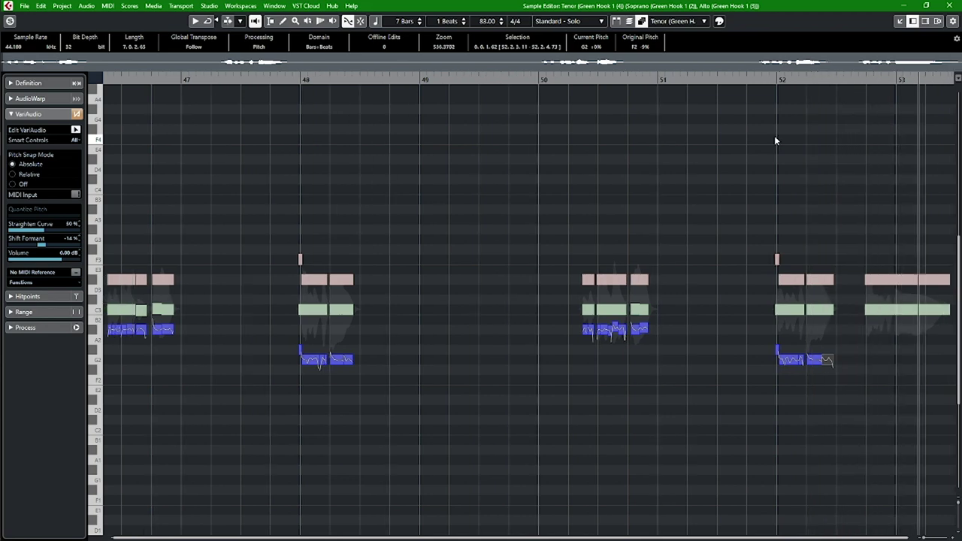
pyautogui.press('space')
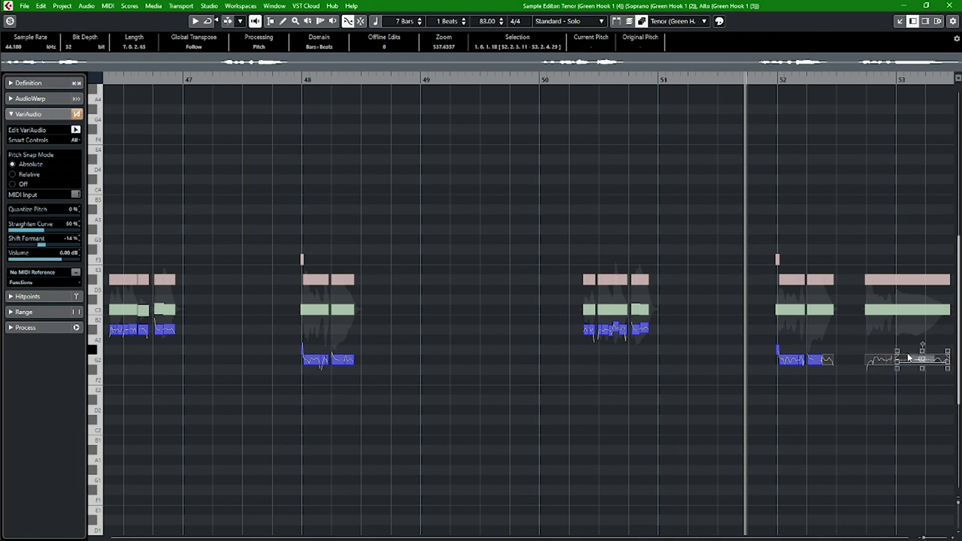
# Step: Play the ending with the final Tenor phrase, delete its segments and the end of bar 52's, replay, and return to the project
pyautogui.press('space')
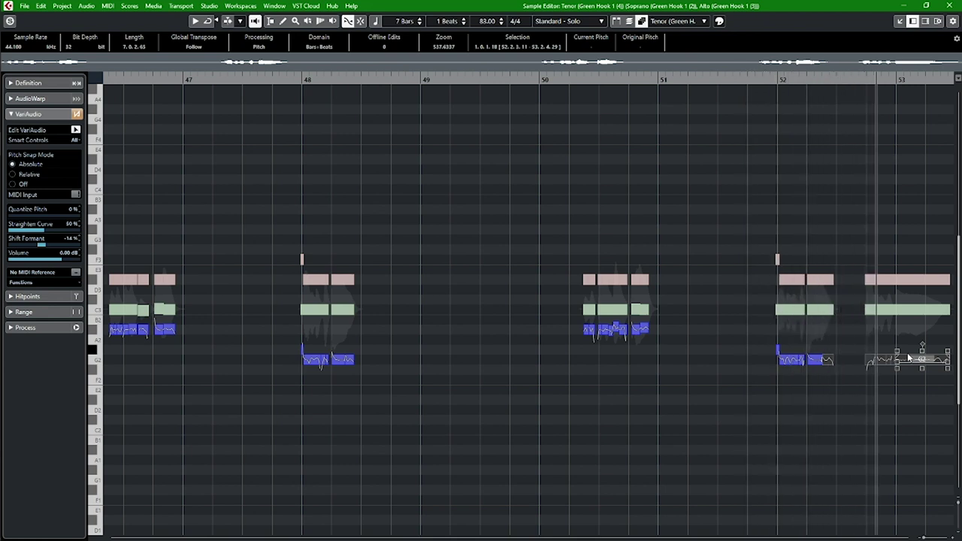
pyautogui.press('space')
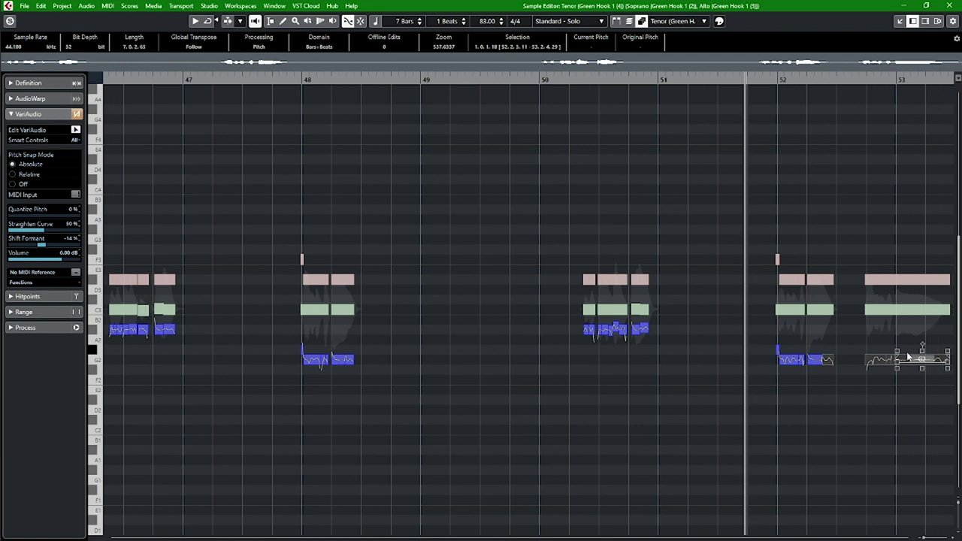
pyautogui.press('space')
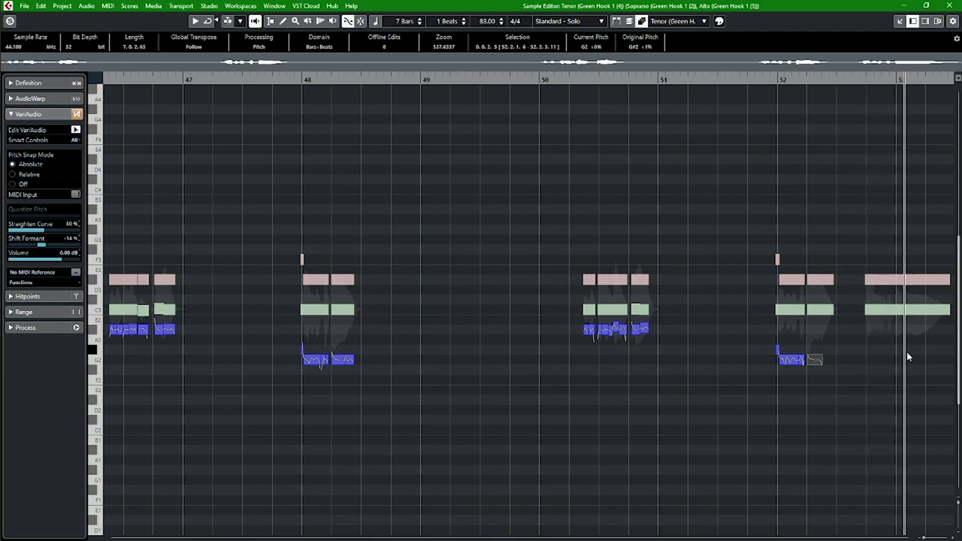
pyautogui.press('space')
pyautogui.press('Return')
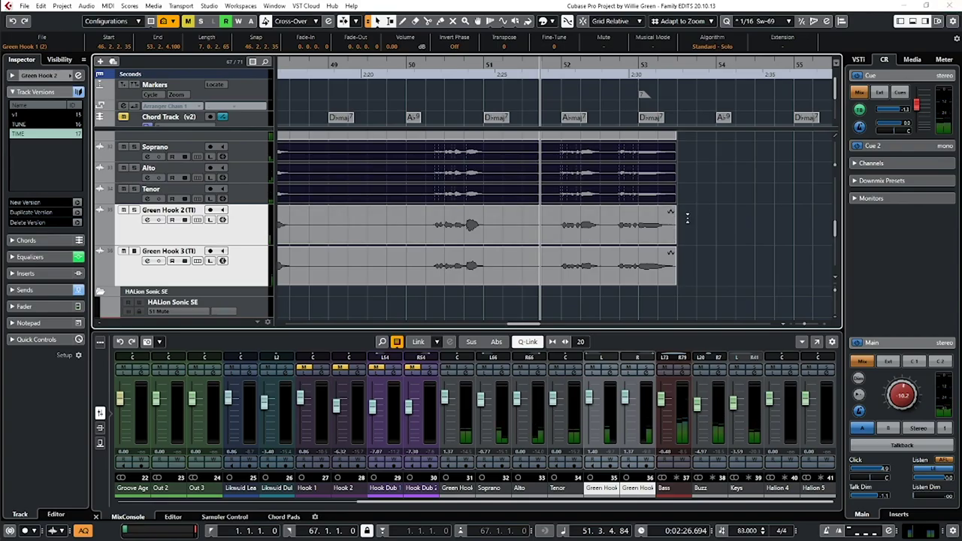
# Step: Trim the end of the Tenor event to just before the final phrase around bar 53 and play the ending
pyautogui.click(674, 200)
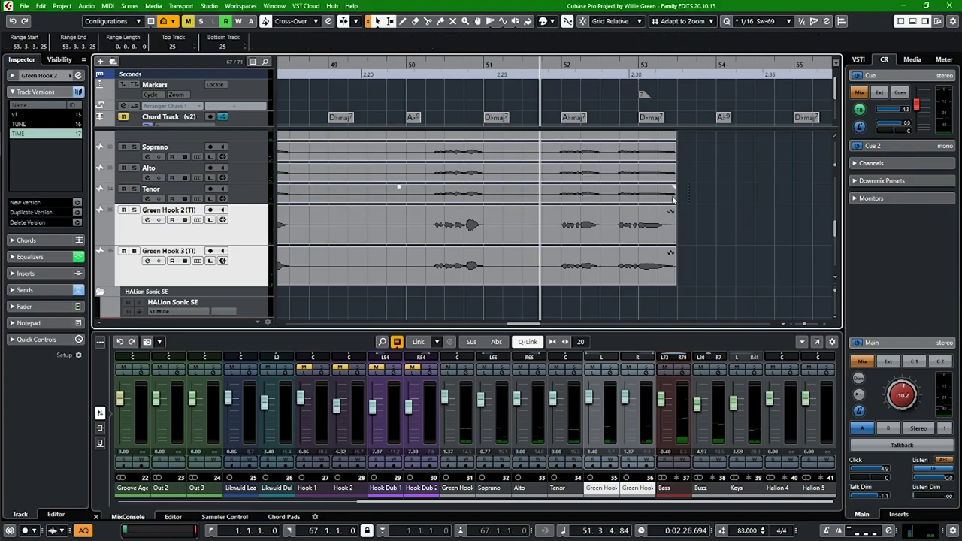
pyautogui.moveTo(673, 200); pyautogui.dragTo(627, 203)
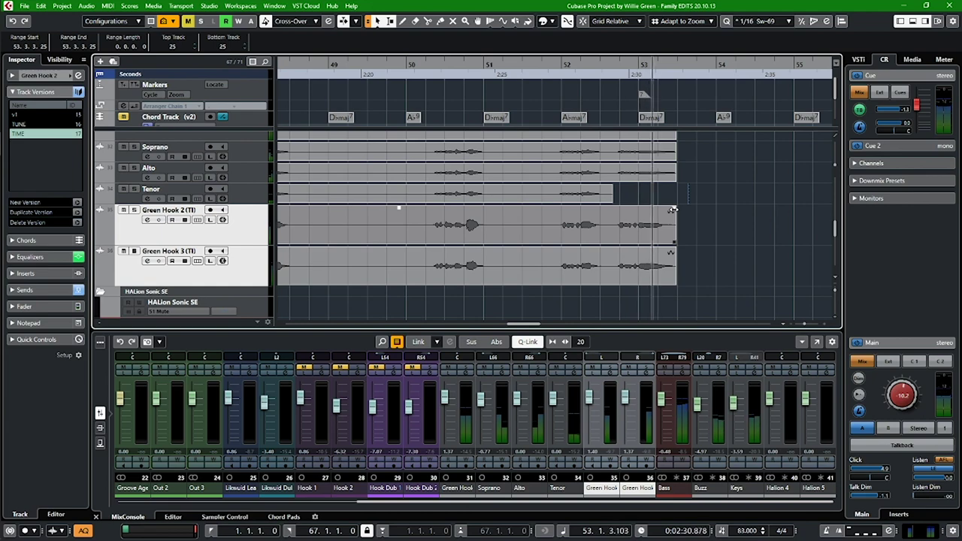
pyautogui.press('space')
pyautogui.press('g')
pyautogui.press('g')
pyautogui.press('g')
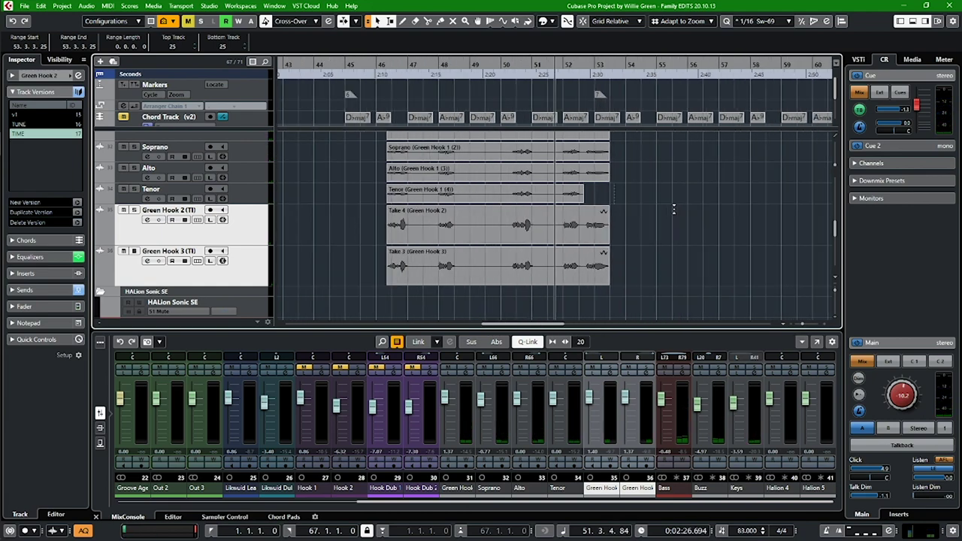
# Step: Play the hook from bar 45 with the lead hook tracks and all background voices
pyautogui.click(590, 240)
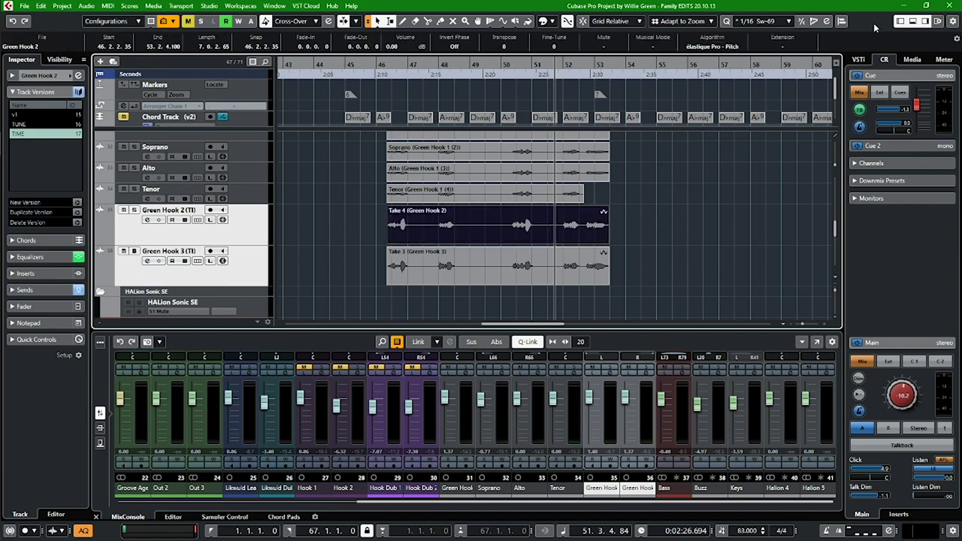
pyautogui.press('g')
pyautogui.press('g')
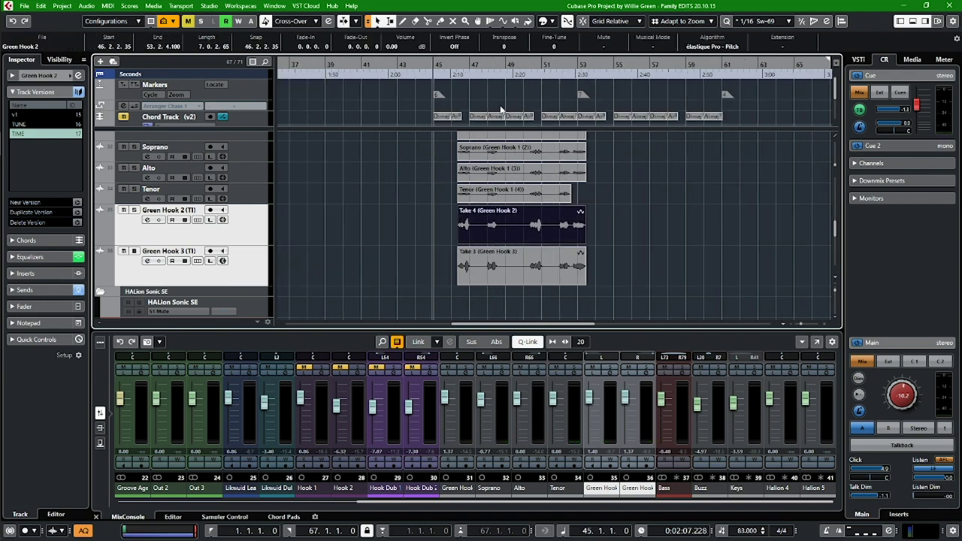
pyautogui.scroll(3, 425, 190)
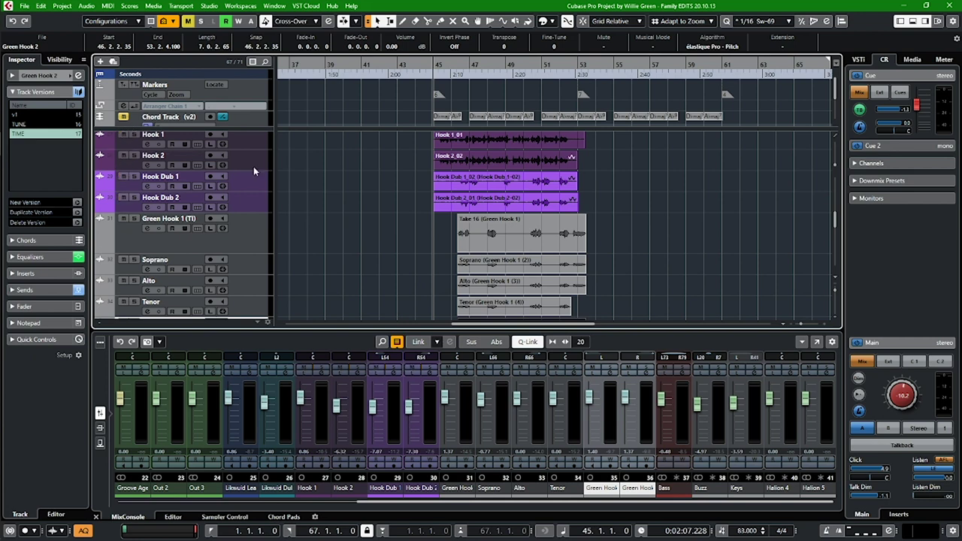
pyautogui.press('space')
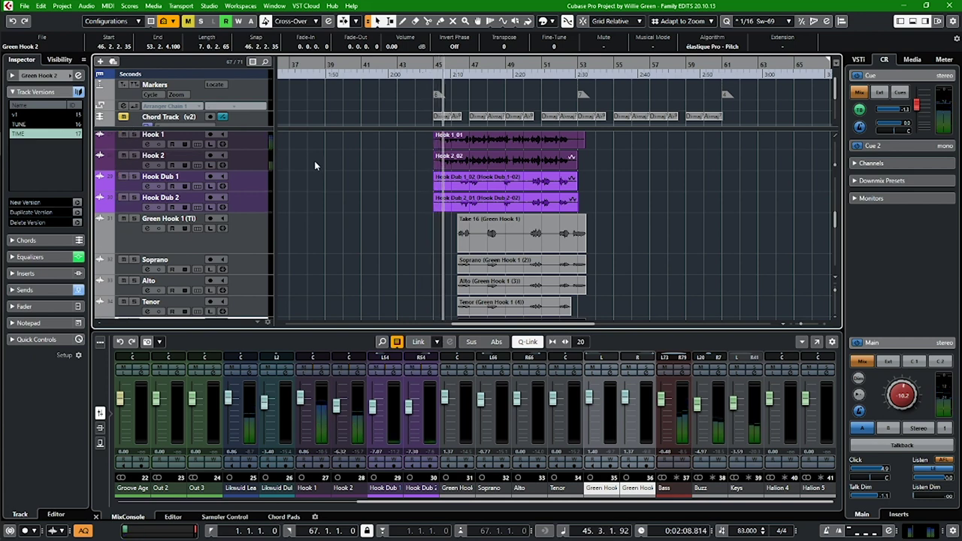
# Step: Show the channel routing in the full MixConsole and select all channels from Green Hook 1 through Green Hook 3
pyautogui.press('F3')
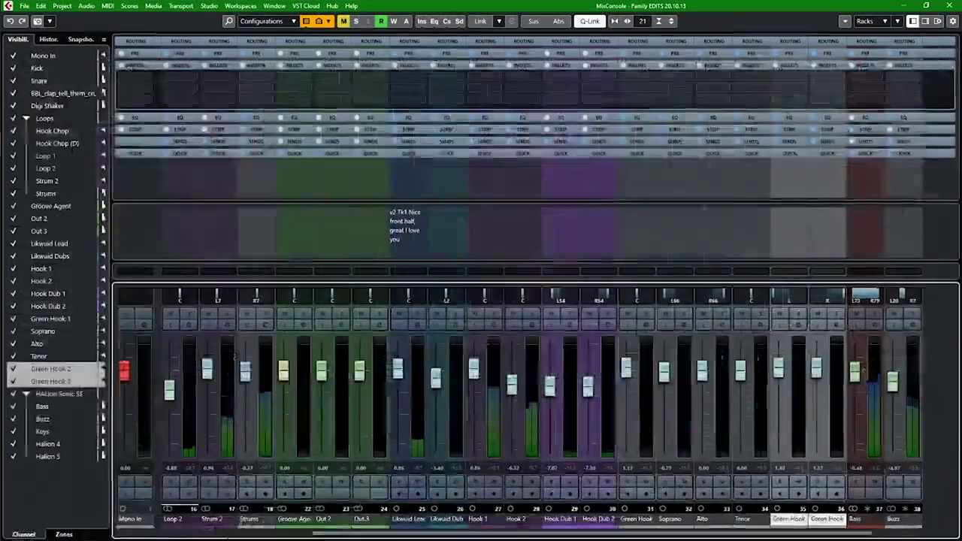
pyautogui.click(749, 42)
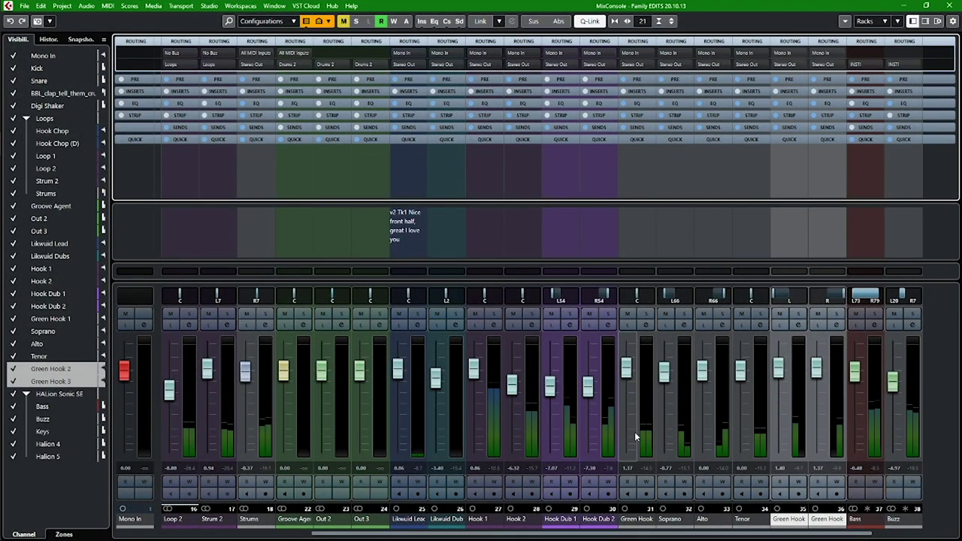
pyautogui.click(648, 402)
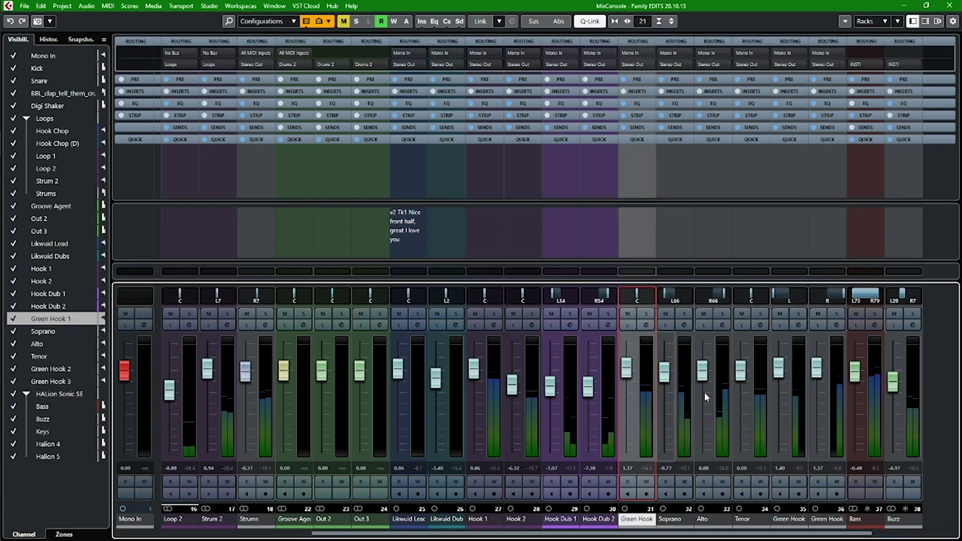
pyautogui.keyDown('shift'); pyautogui.click(841, 402); pyautogui.keyUp('shift')
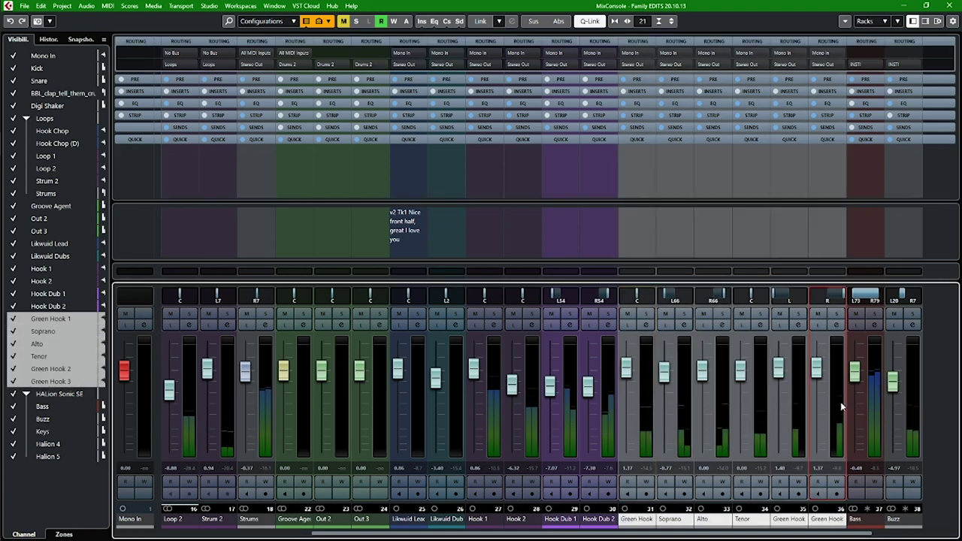
# Step: Add a stereo group track named Green Hook for the selected channels, with its audio output set to BGS
pyautogui.hotkey('ctrl', 'g')
pyautogui.write('Green H')
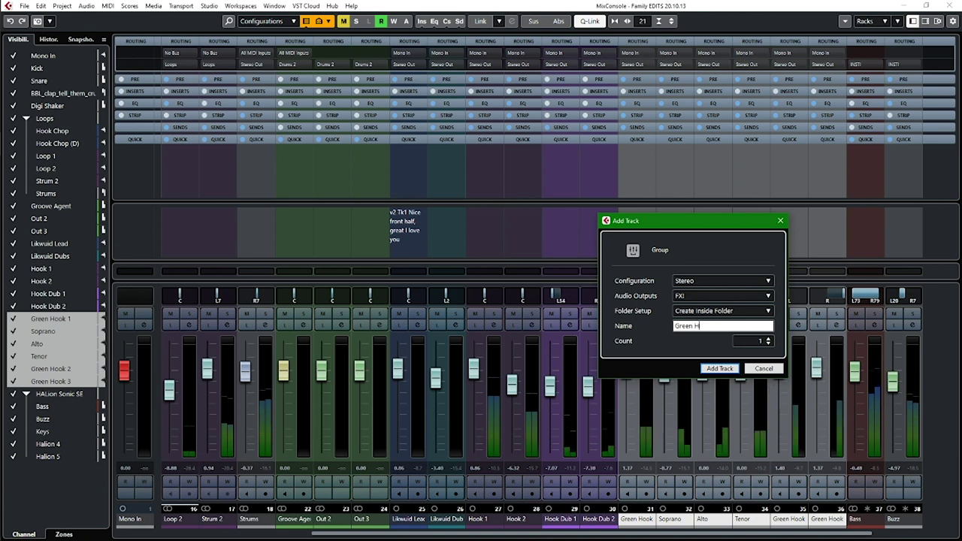
pyautogui.write('ook')
pyautogui.click(729, 297)
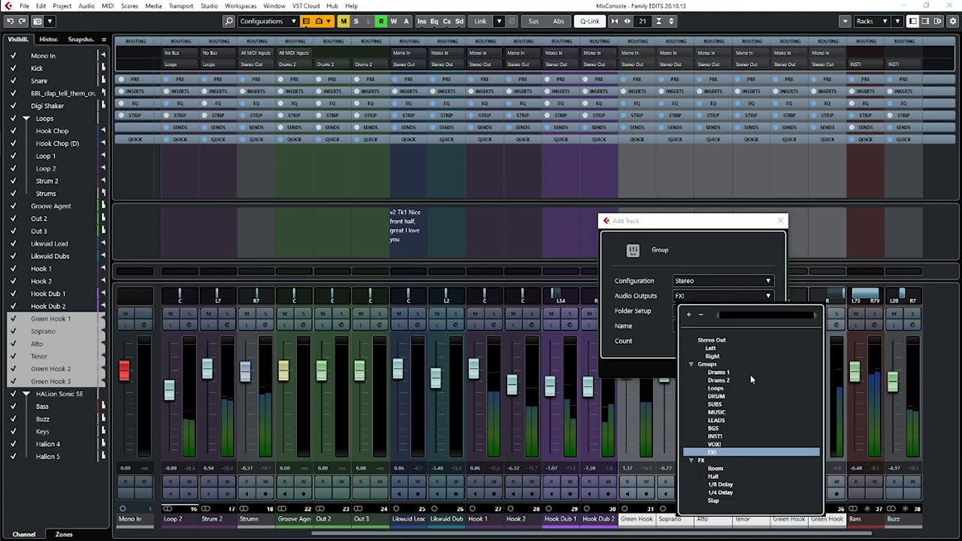
pyautogui.click(714, 428)
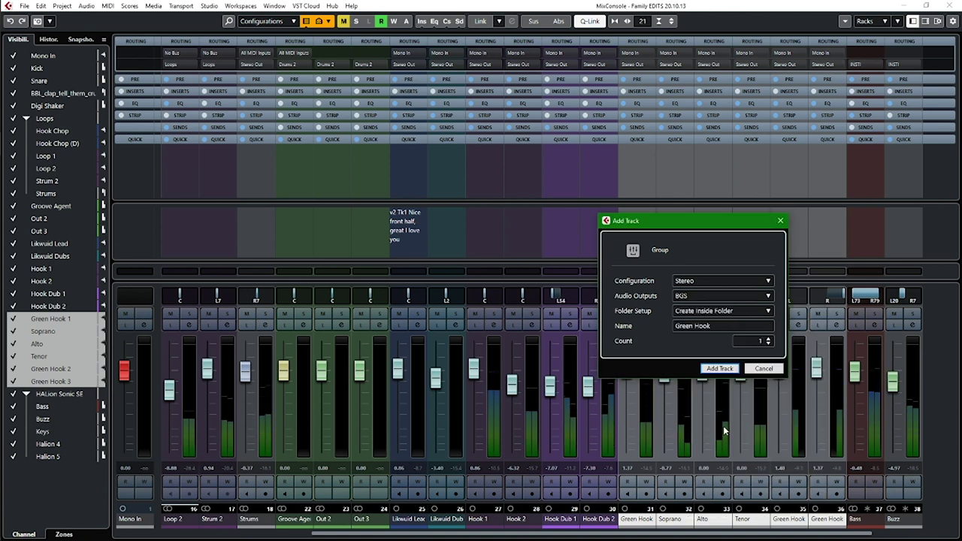
pyautogui.click(721, 369)
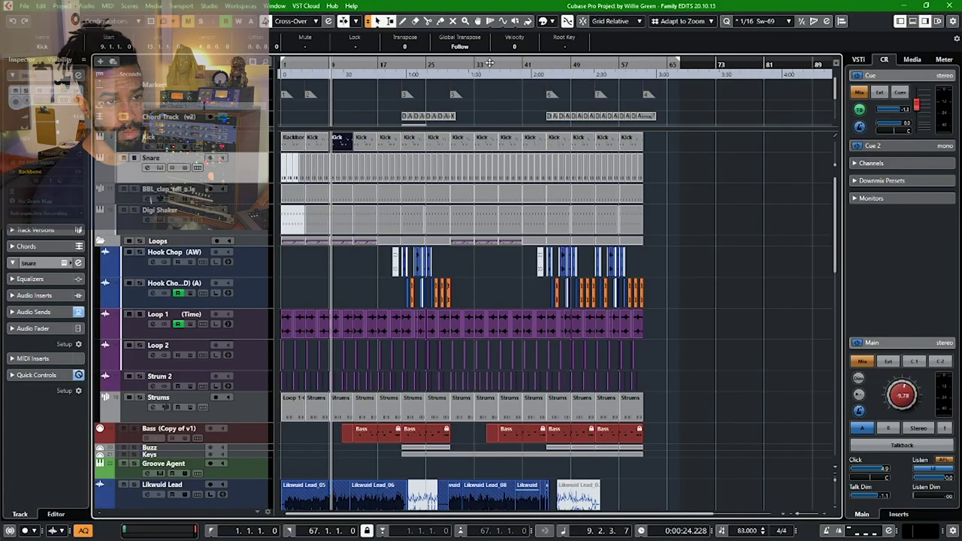
# Step: Set the project's snap type to Grid for editing the opening bars of the arrangement
pyautogui.moveTo(489, 63); pyautogui.dragTo(426, 154)
pyautogui.click(613, 21)
pyautogui.click(615, 35)
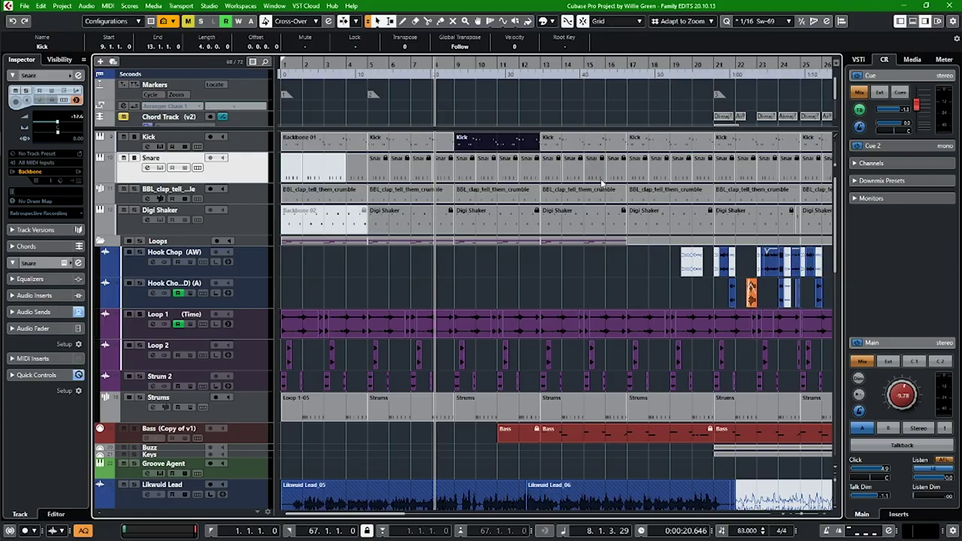
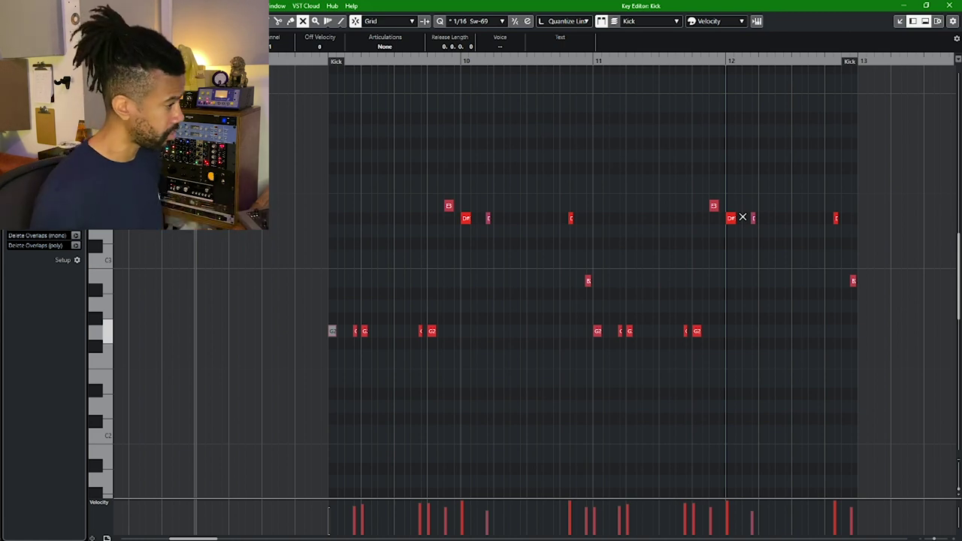
# Step: Play the kick pattern in the Key Editor, move the D#3 note at bar 10 to 10.1.3, and set its velocity to 68
pyautogui.press('space')
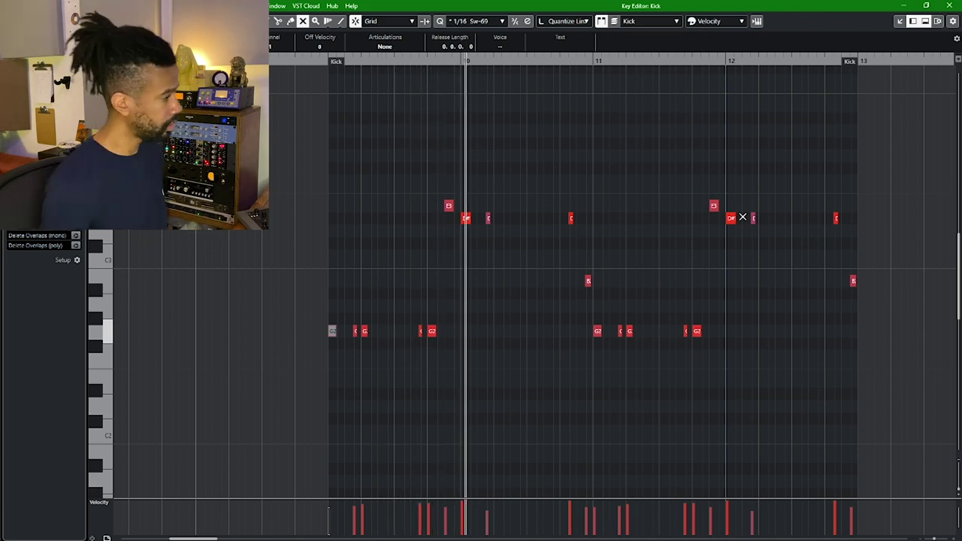
pyautogui.press('space')
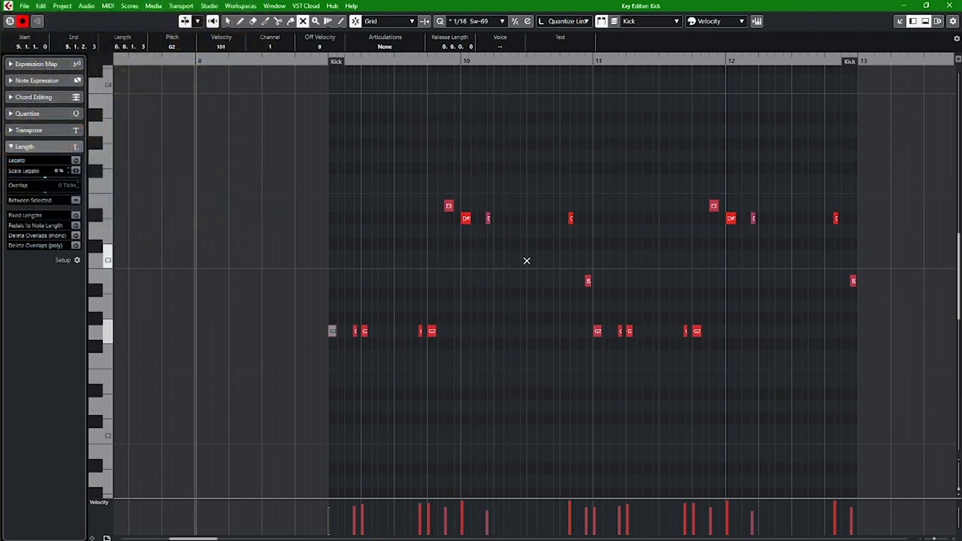
pyautogui.scroll(1, 527, 259)
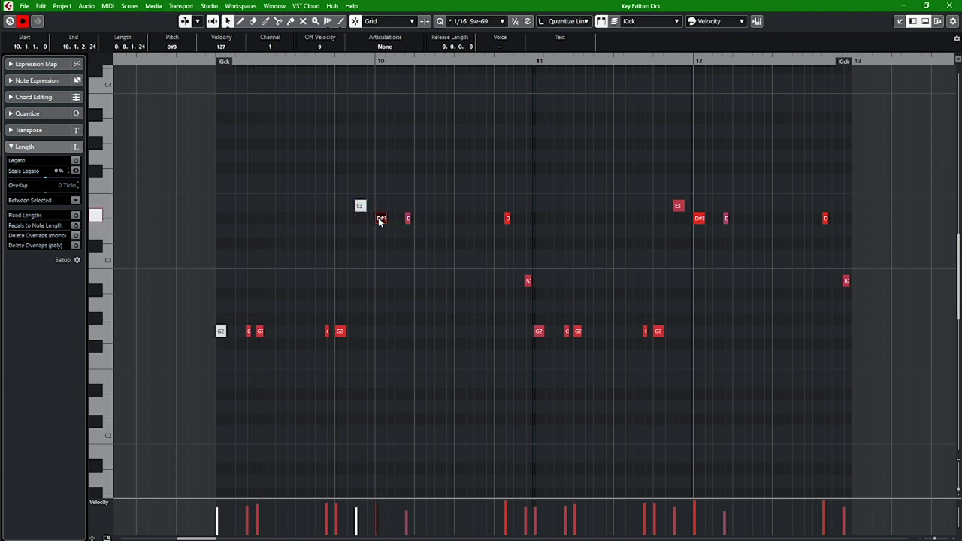
pyautogui.moveTo(381, 220); pyautogui.dragTo(401, 219)
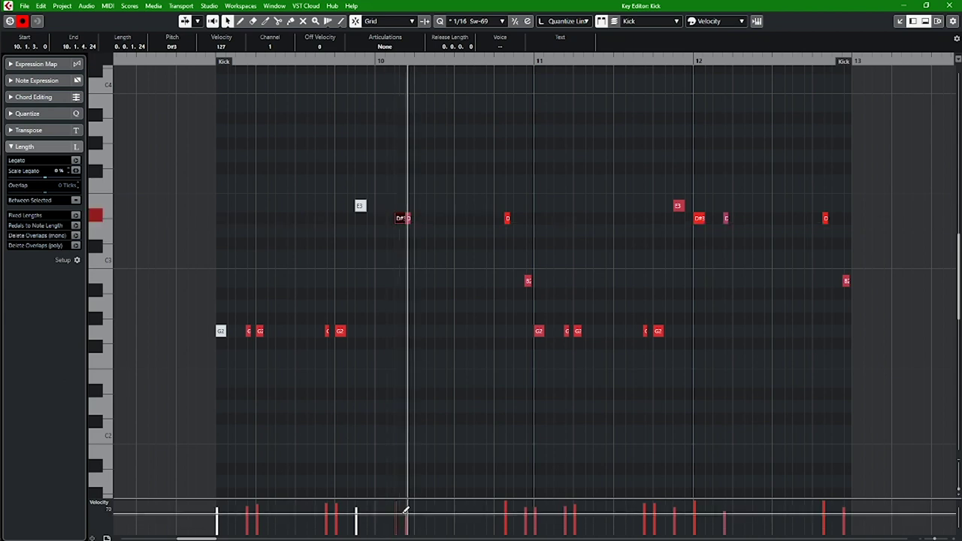
pyautogui.moveTo(403, 508); pyautogui.dragTo(400, 514)
pyautogui.press('space')
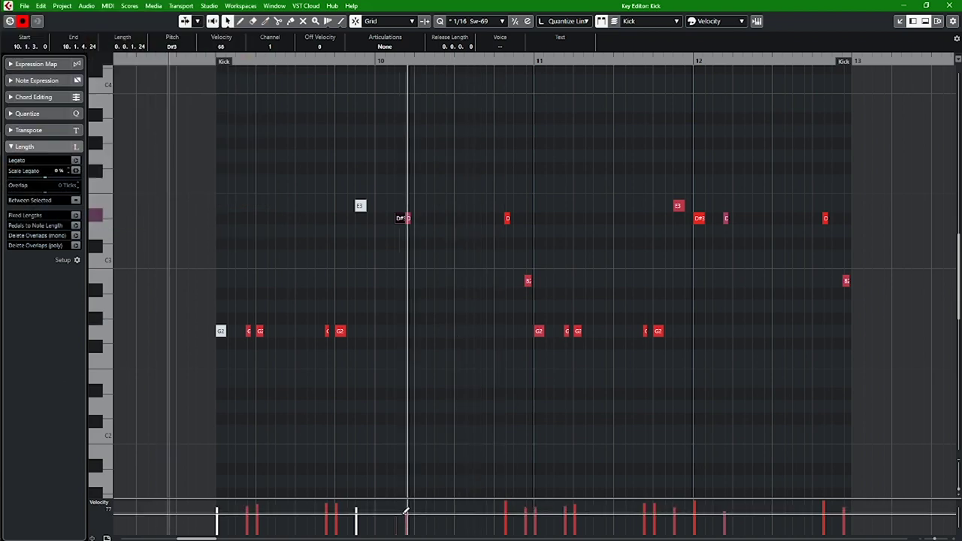
# Step: Set the velocity of the D#3 note at 10.1.3 to 83 and audition the kick pattern
pyautogui.press('space')
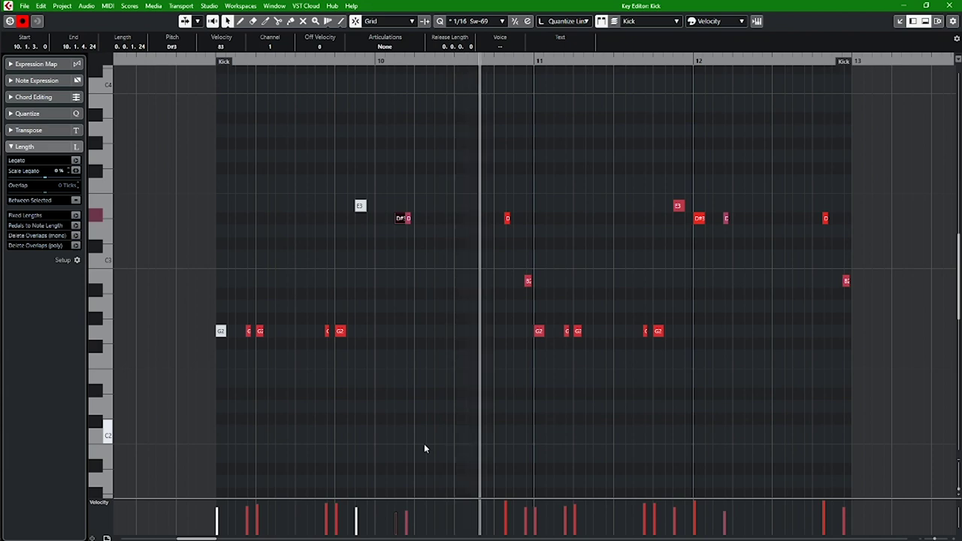
pyautogui.press('space')
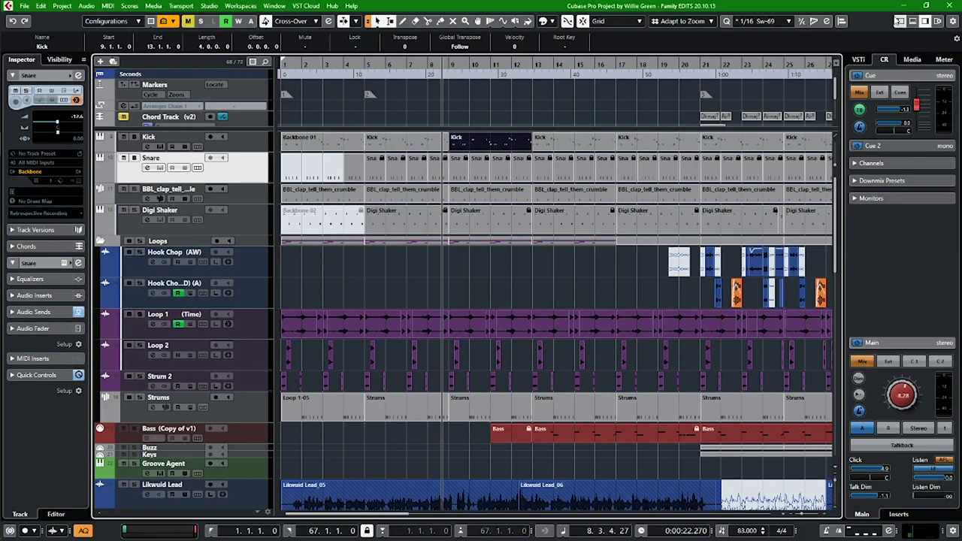
# Step: Place the playhead at bar 28 and mute the Kick part spanning bars 29 to 33
pyautogui.press('g')
pyautogui.click(680, 73)
pyautogui.press('h')
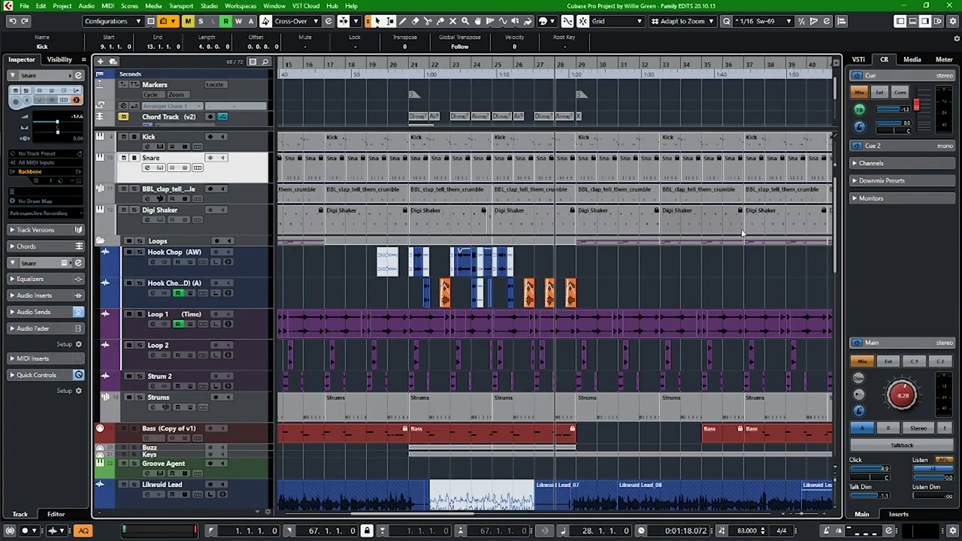
pyautogui.press('h')
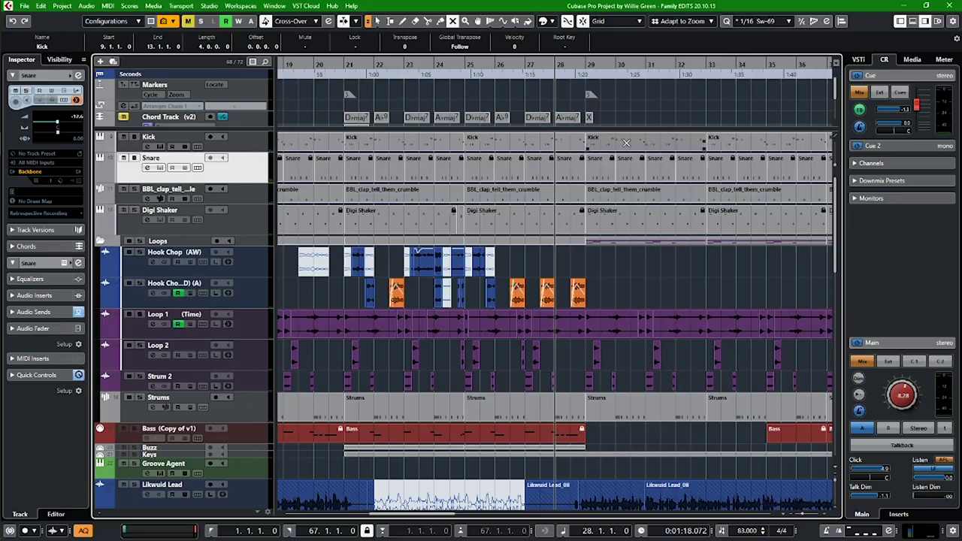
pyautogui.click(626, 143)
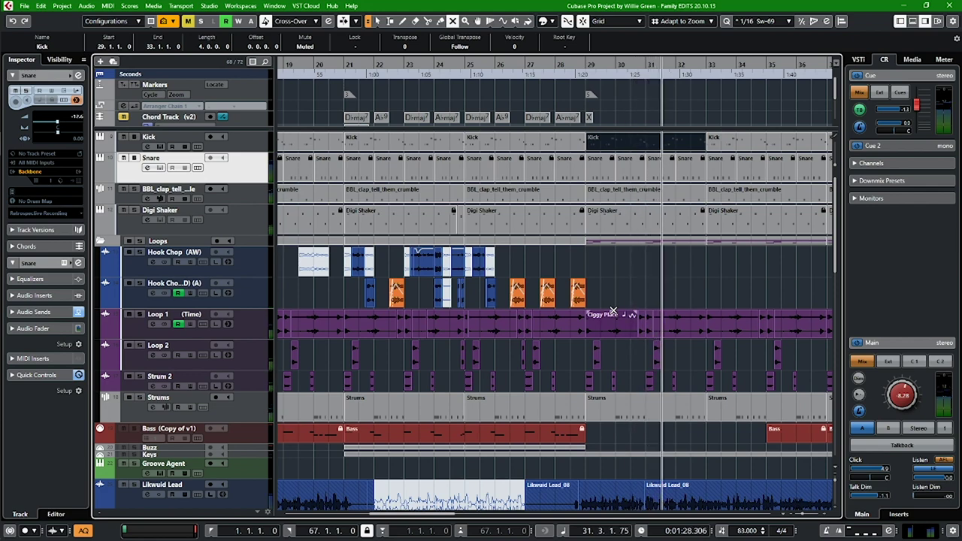
# Step: Stop playback and unfreeze the Snare track's instrument, keeping its freeze files
pyautogui.press('g')
pyautogui.press('g')
pyautogui.press('g')
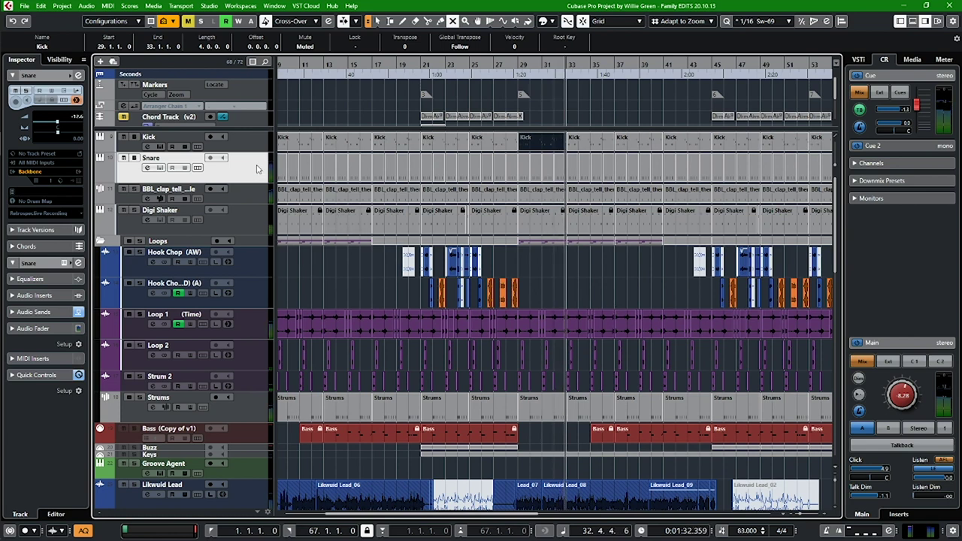
pyautogui.press('space')
pyautogui.click(75, 100)
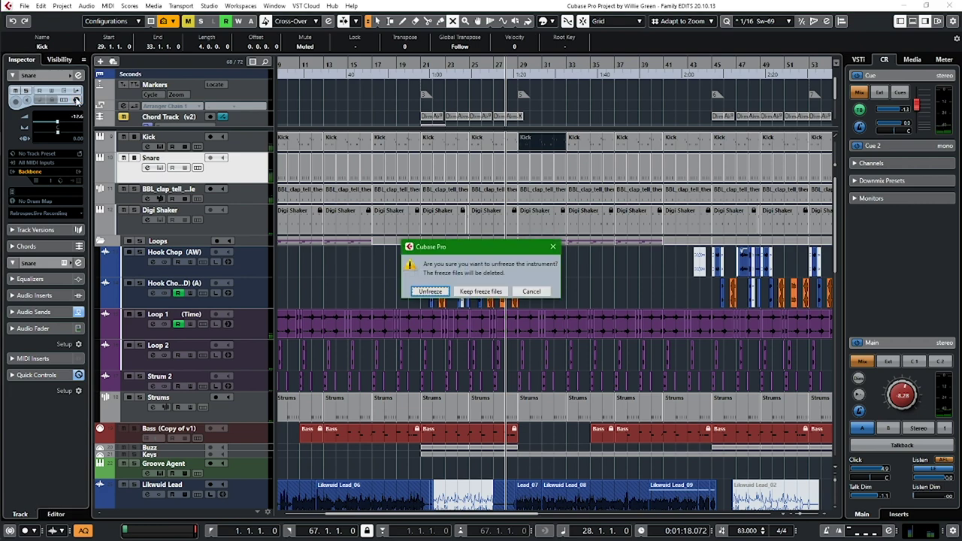
pyautogui.click(467, 291)
# Step: Mute the one-bar Snare parts at bars 37 and 39 and audition the passage from bar 36
pyautogui.moveTo(611, 66); pyautogui.dragTo(616, 226)
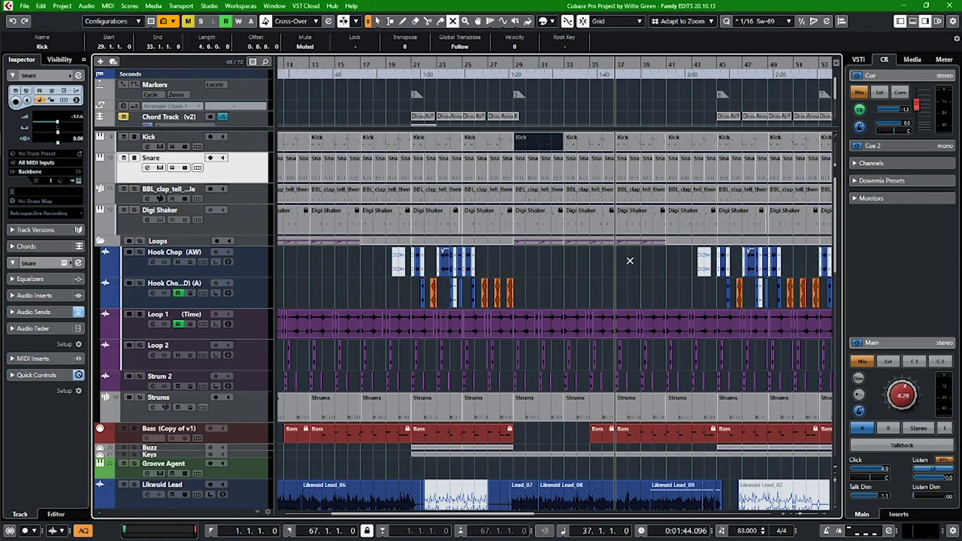
pyautogui.press('space')
pyautogui.press('h')
pyautogui.press('h')
pyautogui.press('h')
pyautogui.press('h')
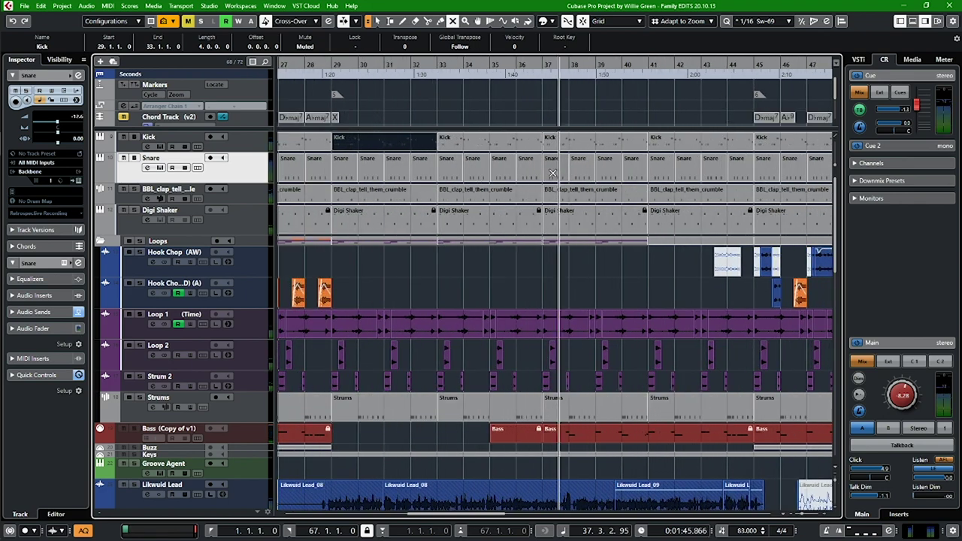
pyautogui.press('space')
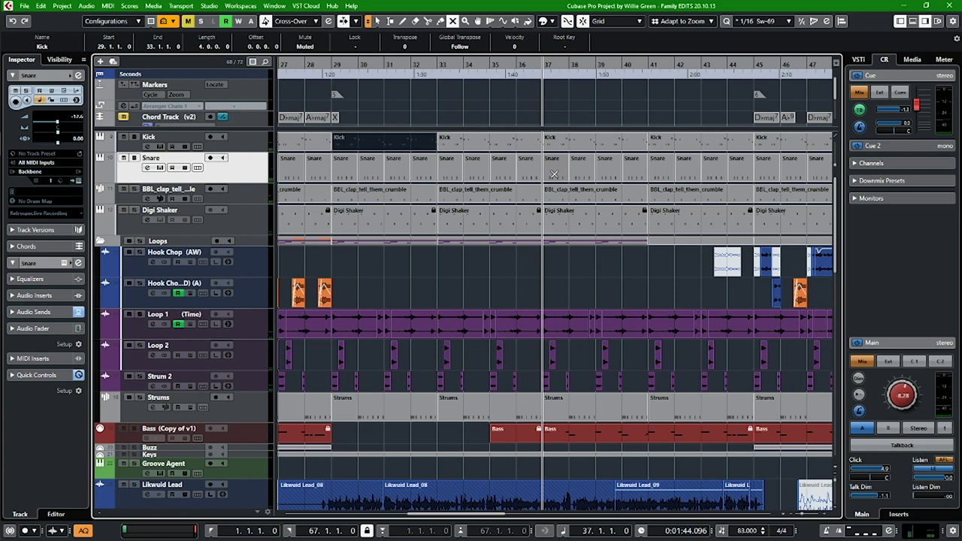
pyautogui.click(555, 174)
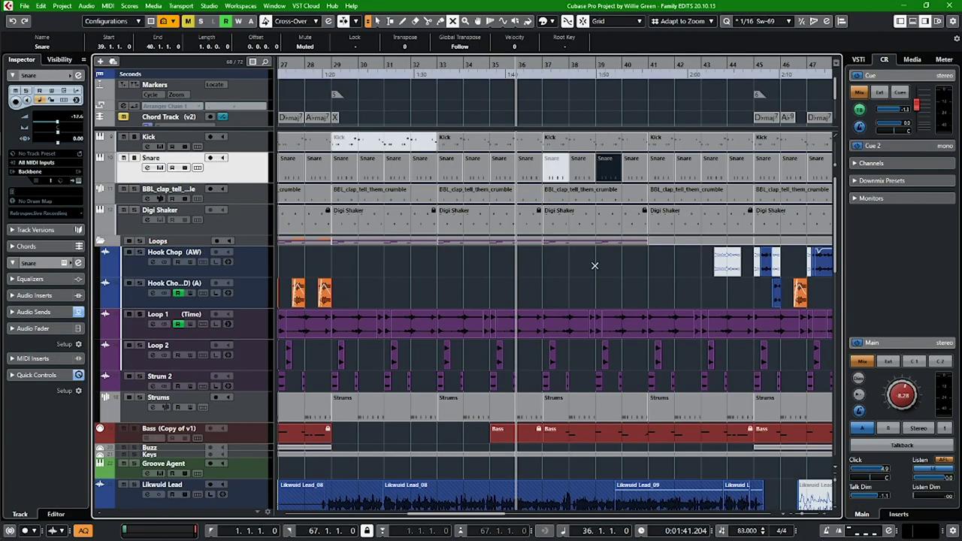
pyautogui.press('space')
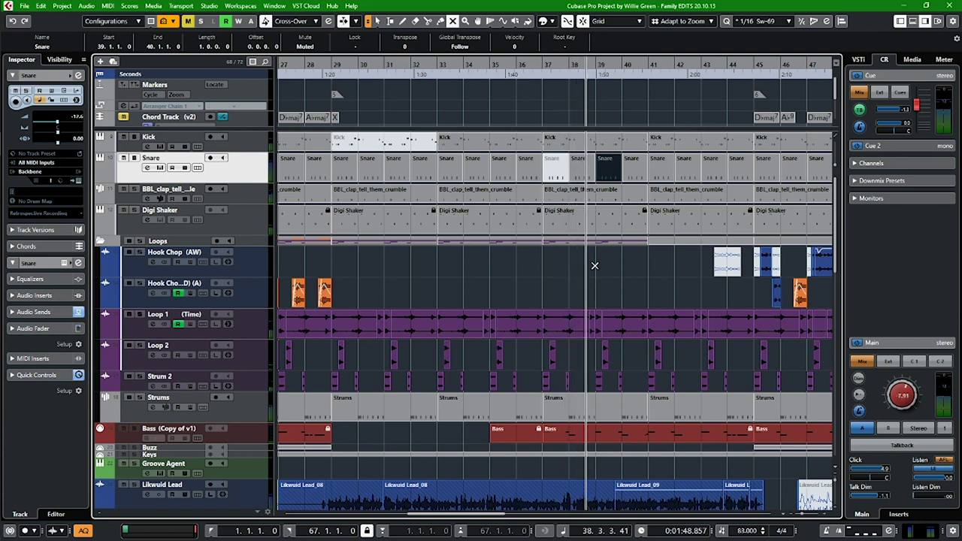
pyautogui.press('space')
# Step: Audition the passage with the Digi Shaker track selected and unfreeze its instrument, keeping the freeze files
pyautogui.click(250, 228)
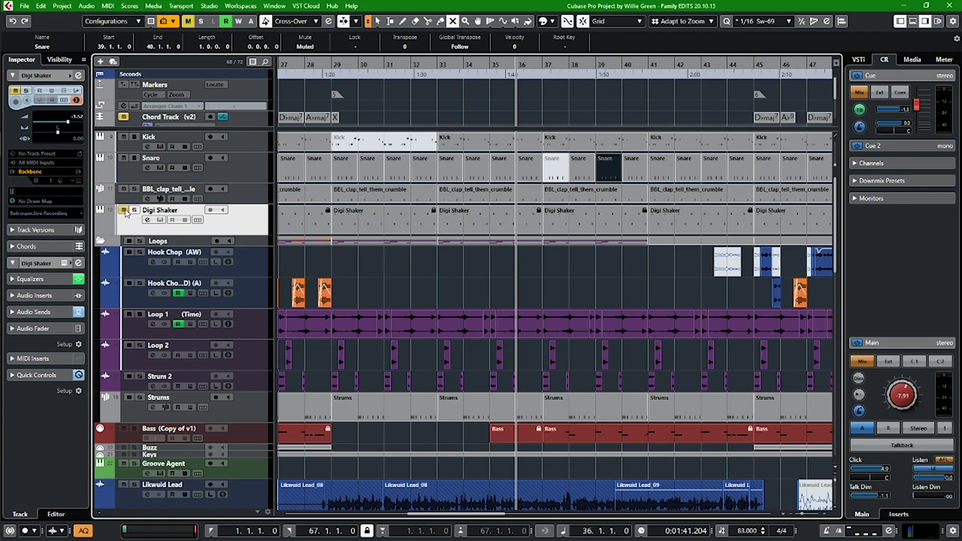
pyautogui.press('space')
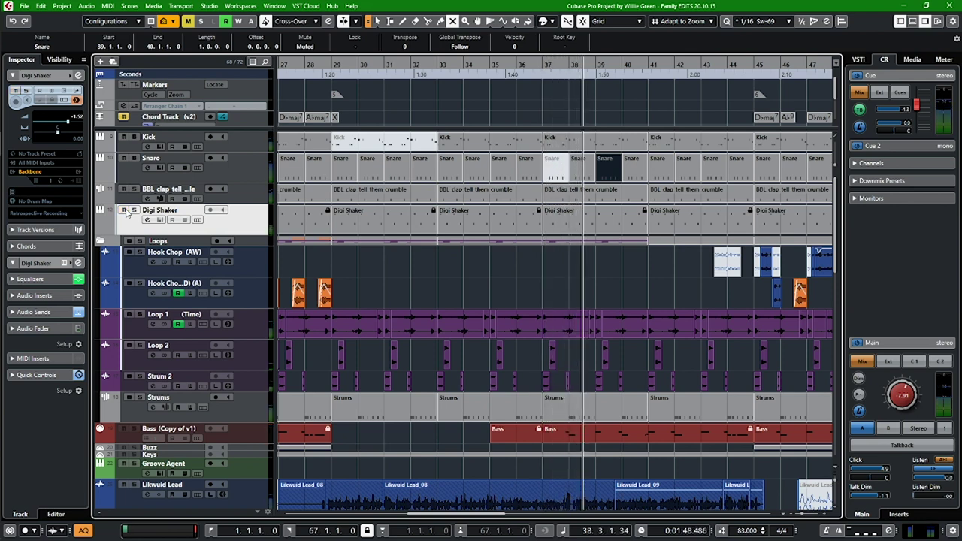
pyautogui.click(197, 220)
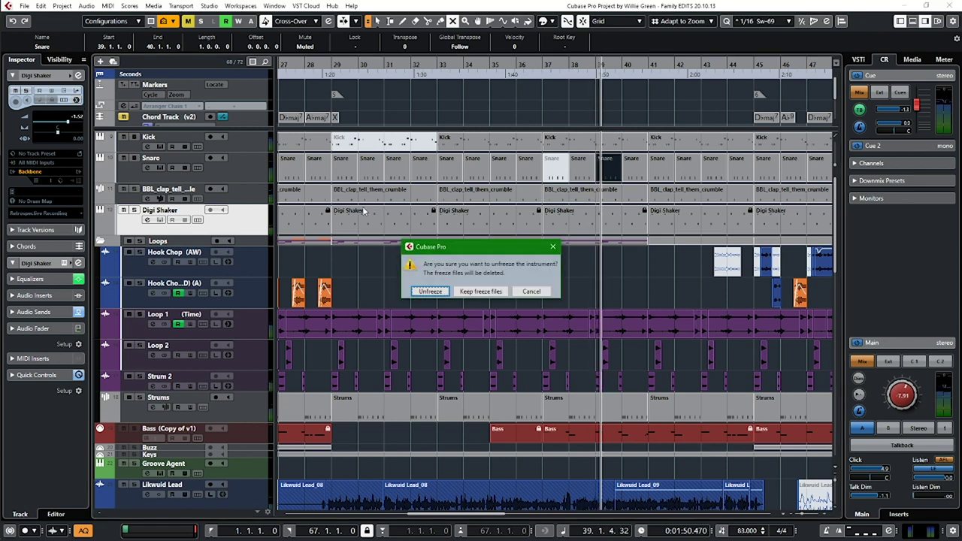
pyautogui.click(502, 297)
pyautogui.press('space')
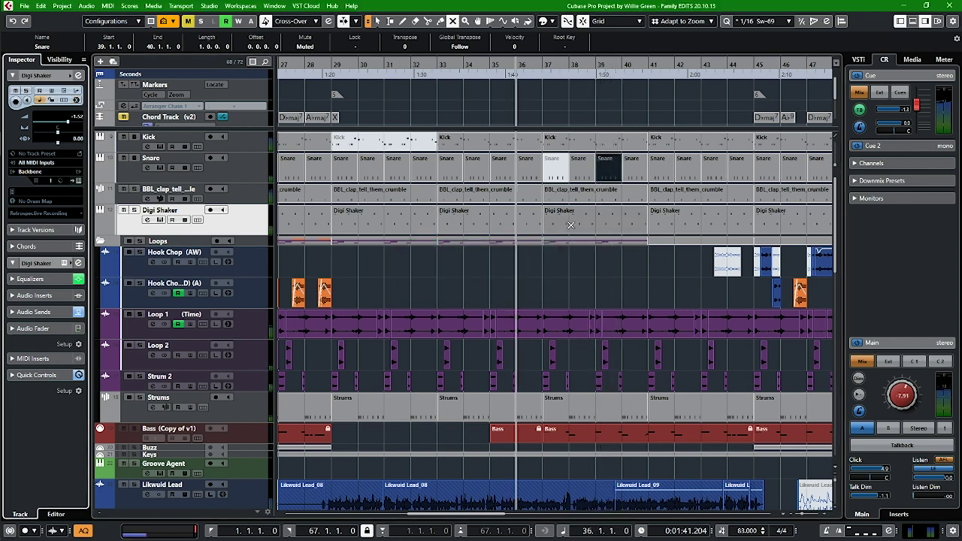
# Step: Split the Digi Shaker part at bars 38, 39 and 40, and mute the sections at bars 37 and 39
pyautogui.click(569, 218)
pyautogui.click(595, 218)
pyautogui.click(618, 221)
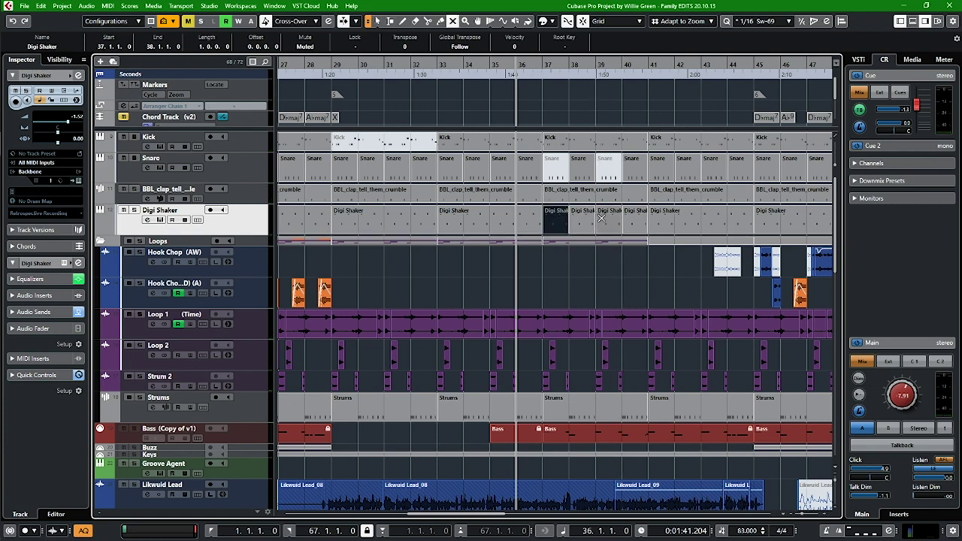
pyautogui.press('space')
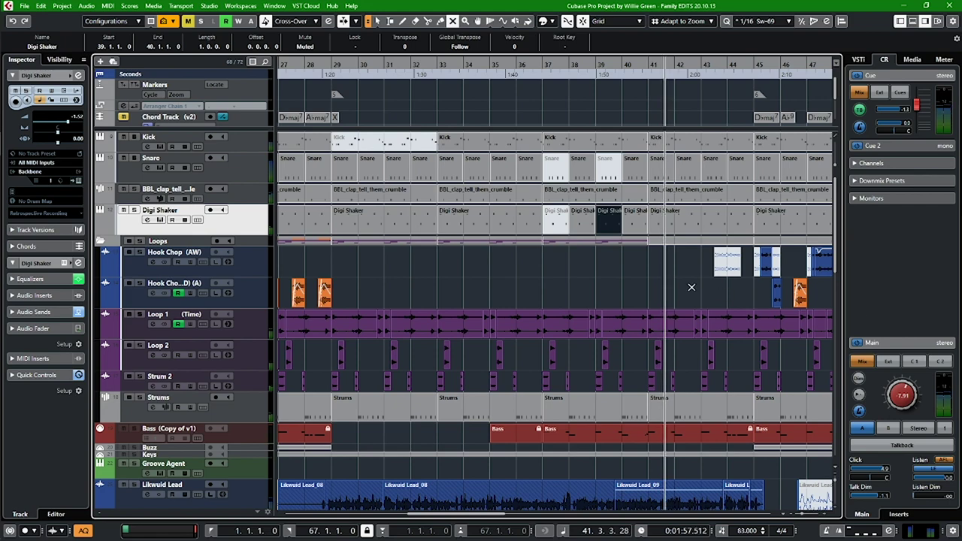
pyautogui.press('space')
# Step: Split the Strums part at bar 40 and mute the section from bar 40 to 41
pyautogui.moveTo(627, 73); pyautogui.dragTo(652, 185)
pyautogui.scroll(3, 684, 287)
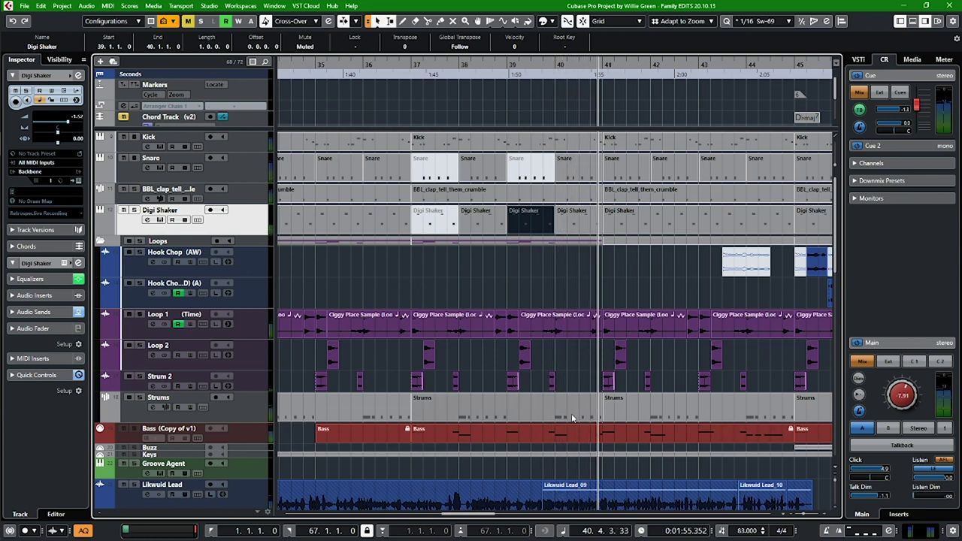
pyautogui.press('space')
pyautogui.keyDown('alt'); pyautogui.click(557, 407); pyautogui.keyUp('alt')
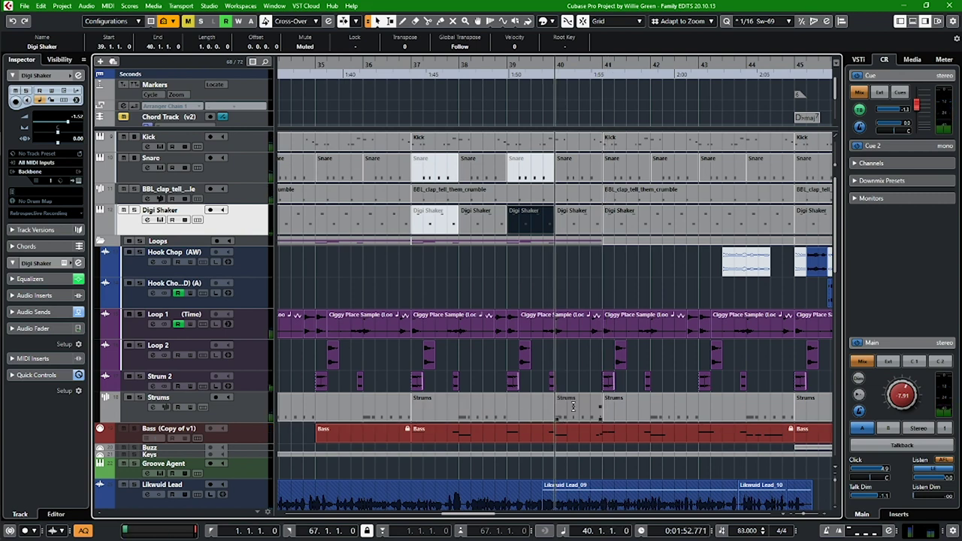
pyautogui.press('7')
pyautogui.click(573, 407)
# Step: Audition the passage around bar 40 and unmute the one-bar Strums section
pyautogui.press('space')
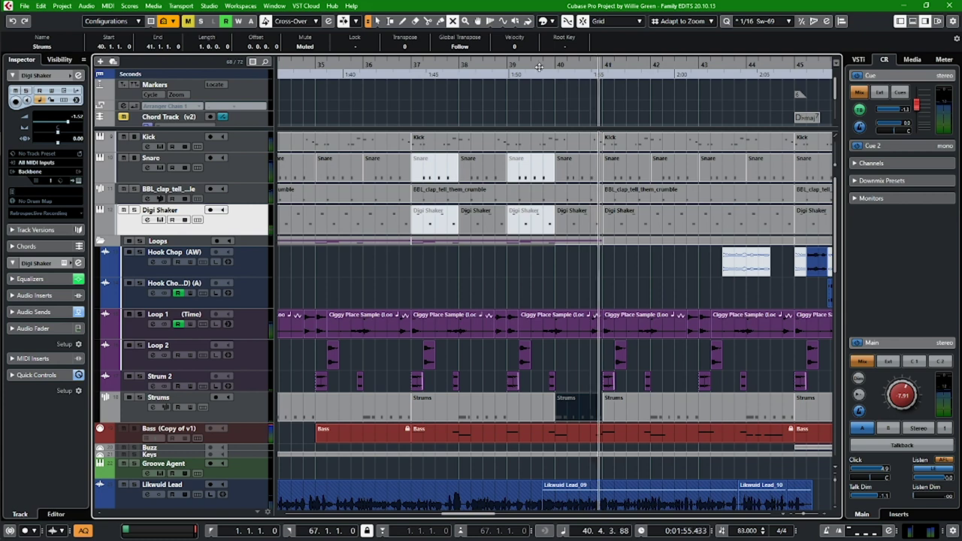
pyautogui.press('space')
pyautogui.press('space')
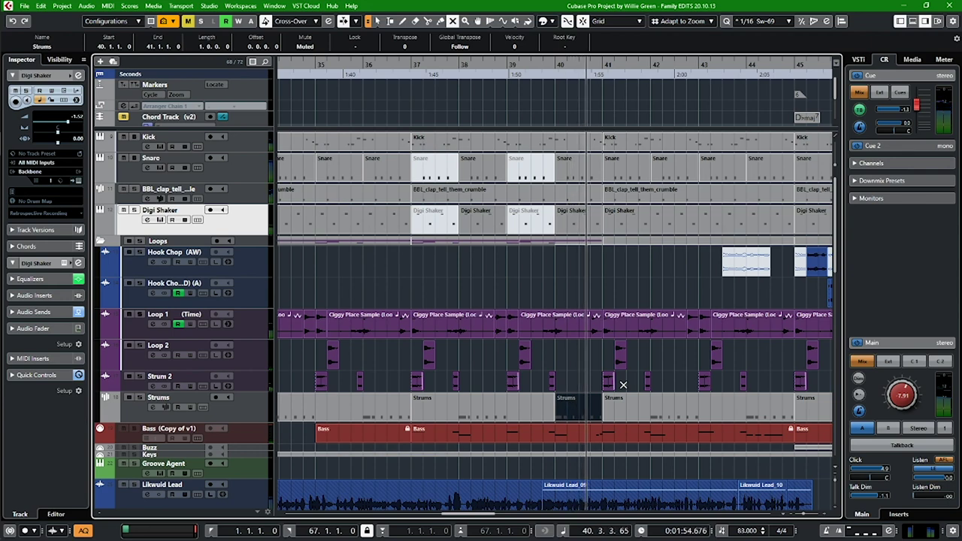
pyautogui.press('space')
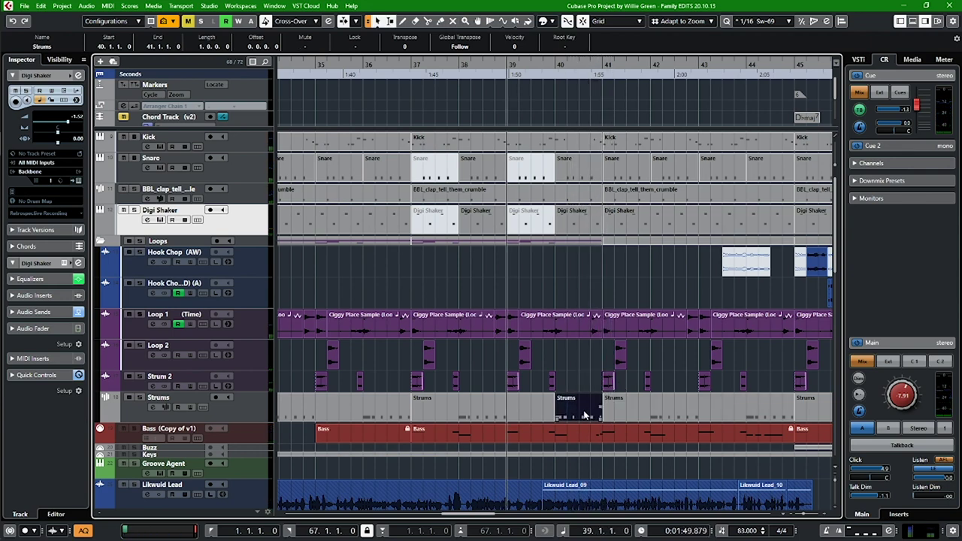
# Step: Open the bar 40 Strums part in the Key Editor, mute its last five C3 notes, and play it
pyautogui.doubleClick(583, 414)
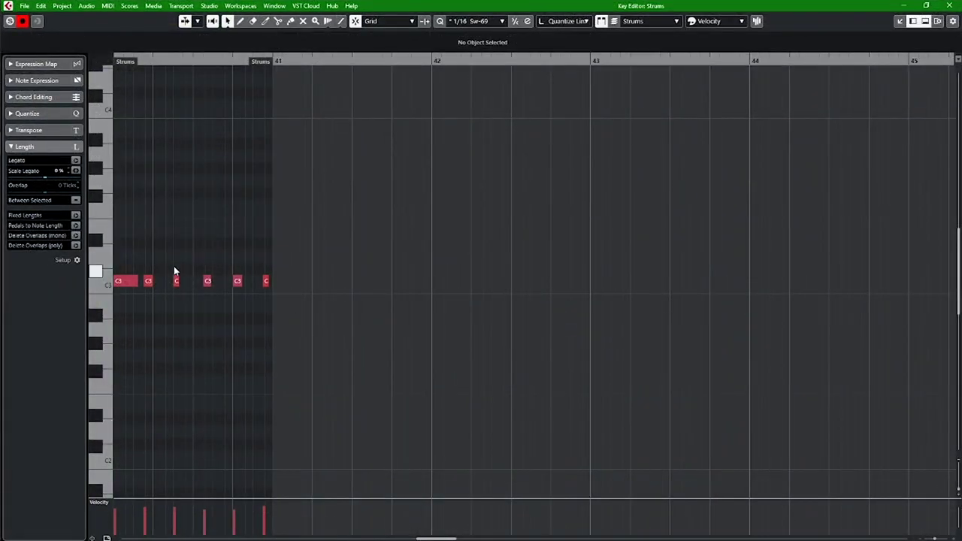
pyautogui.press('7')
pyautogui.moveTo(293, 246); pyautogui.dragTo(149, 308)
pyautogui.press('space')
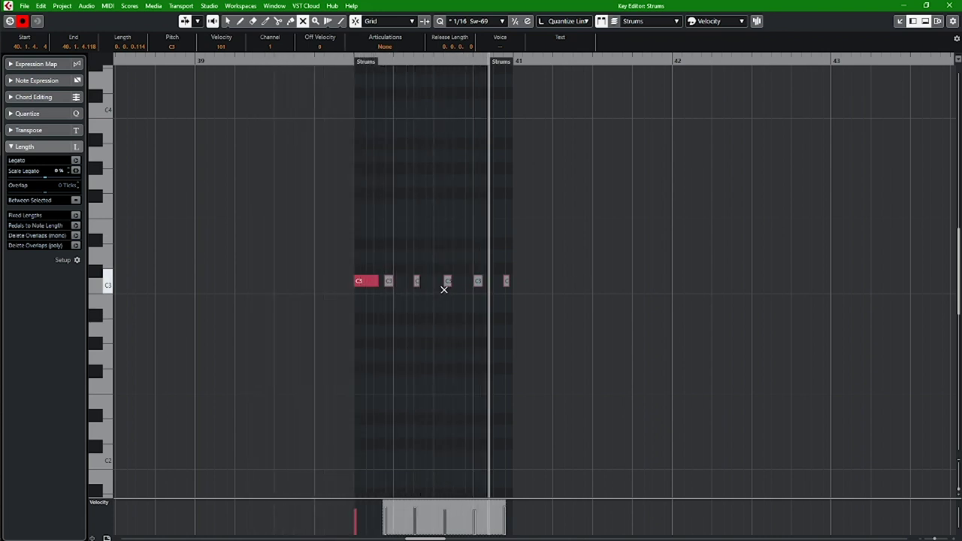
pyautogui.press('space')
# Step: Unmute the second and third C3 notes of the bar 40 Strums part, audition them, and close the Key Editor
pyautogui.click(389, 282)
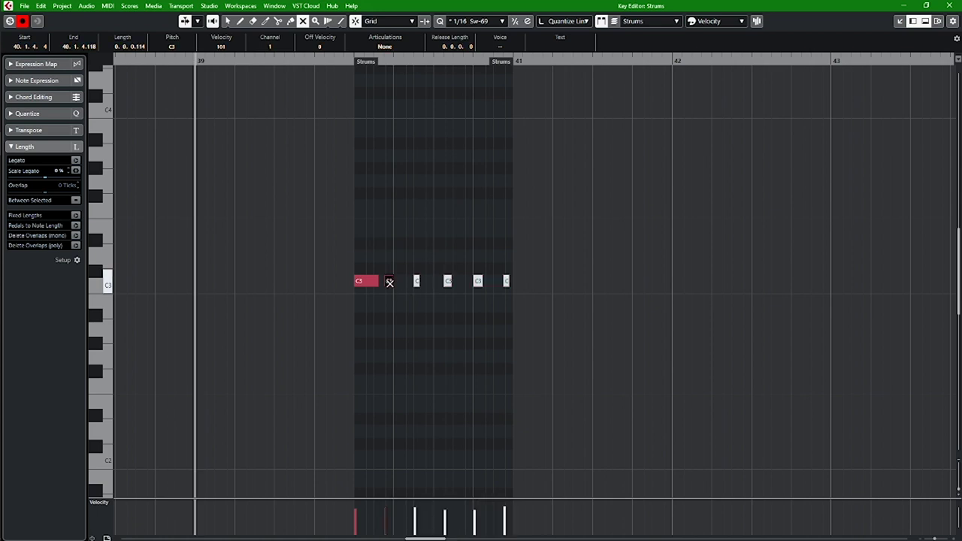
pyautogui.press('space')
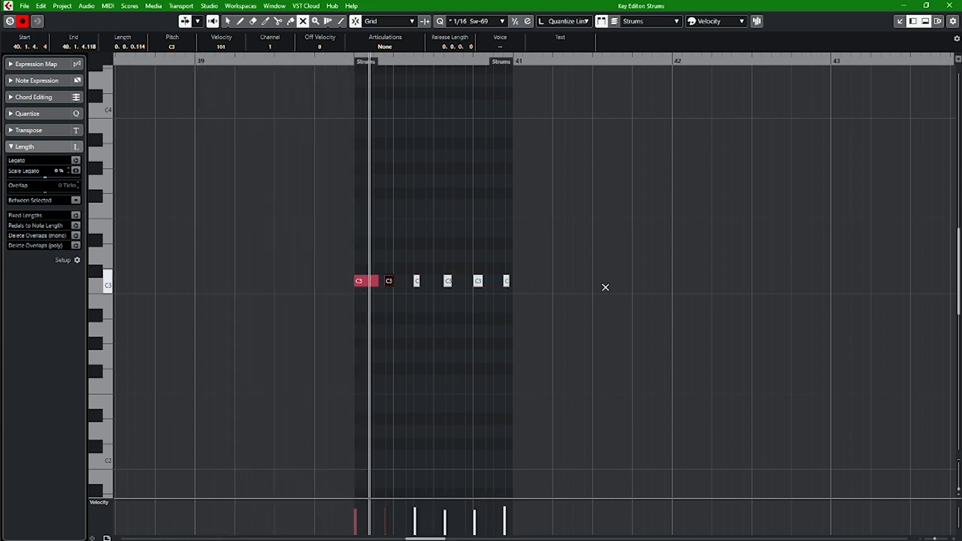
pyautogui.press('space')
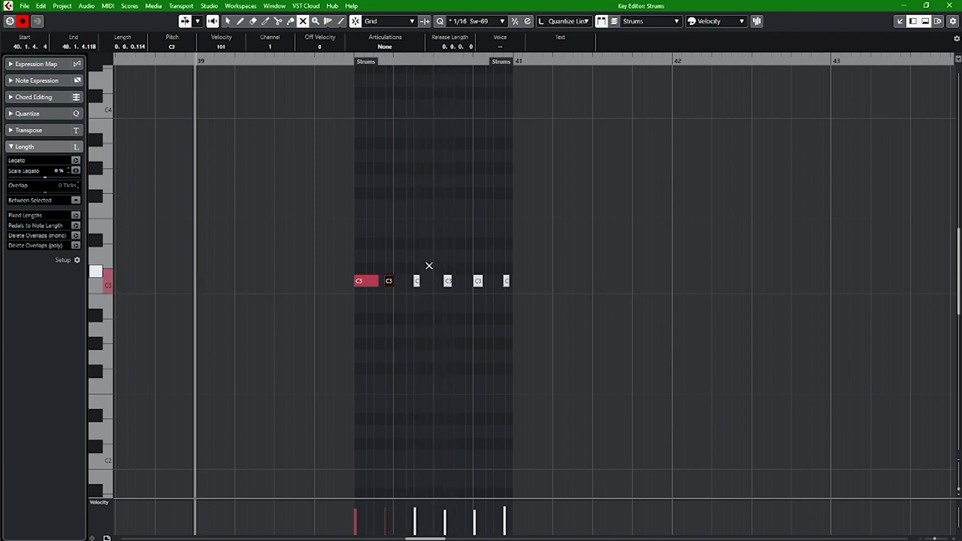
pyautogui.click(419, 301)
pyautogui.click(417, 282)
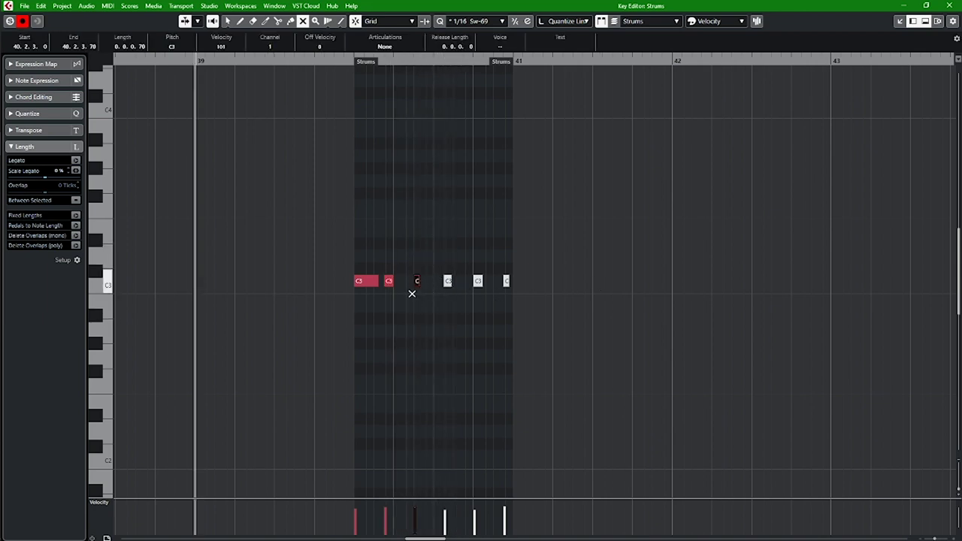
pyautogui.press('space')
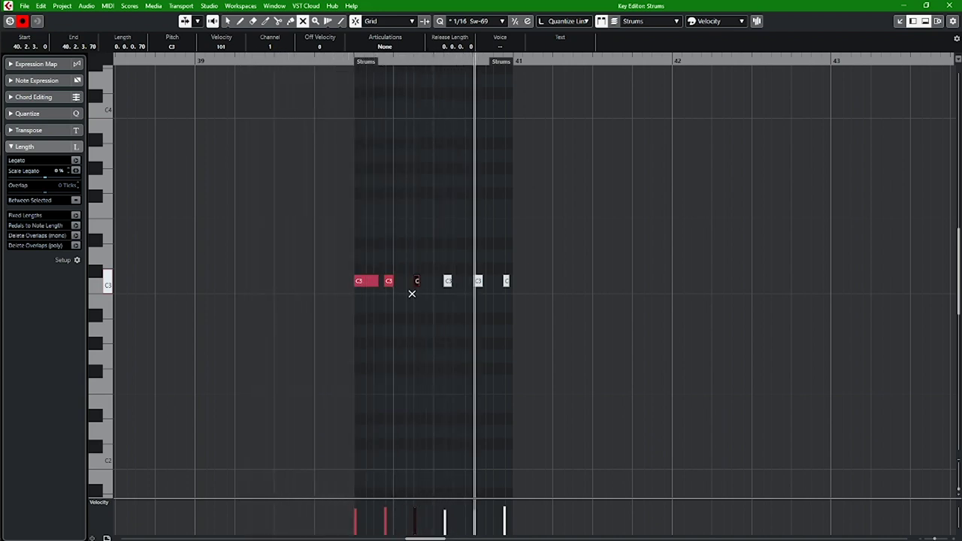
pyautogui.click(952, 7)
# Step: Mute the Digi Shaker section at bar 40 during playback and return the playhead to bar 39
pyautogui.press('g')
pyautogui.press('g')
pyautogui.press('g')
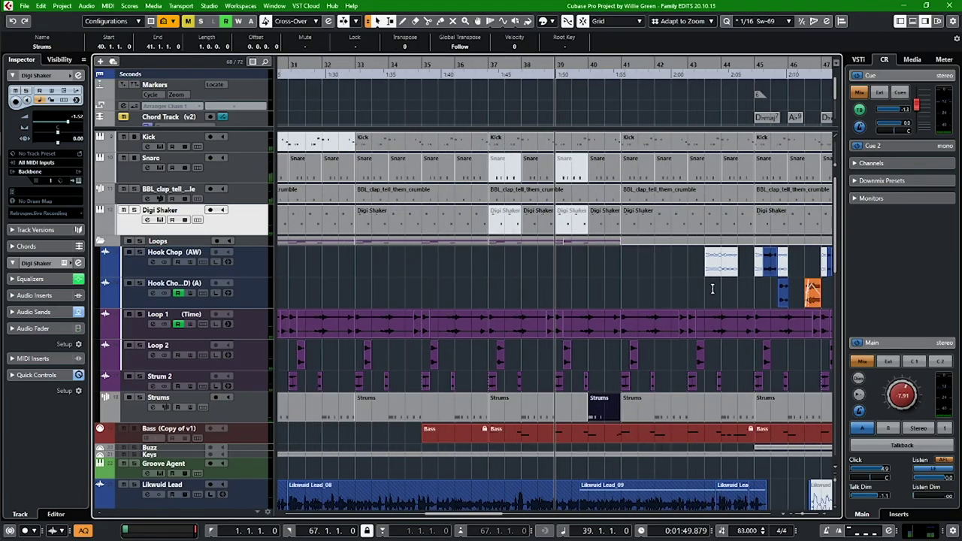
pyautogui.press('g')
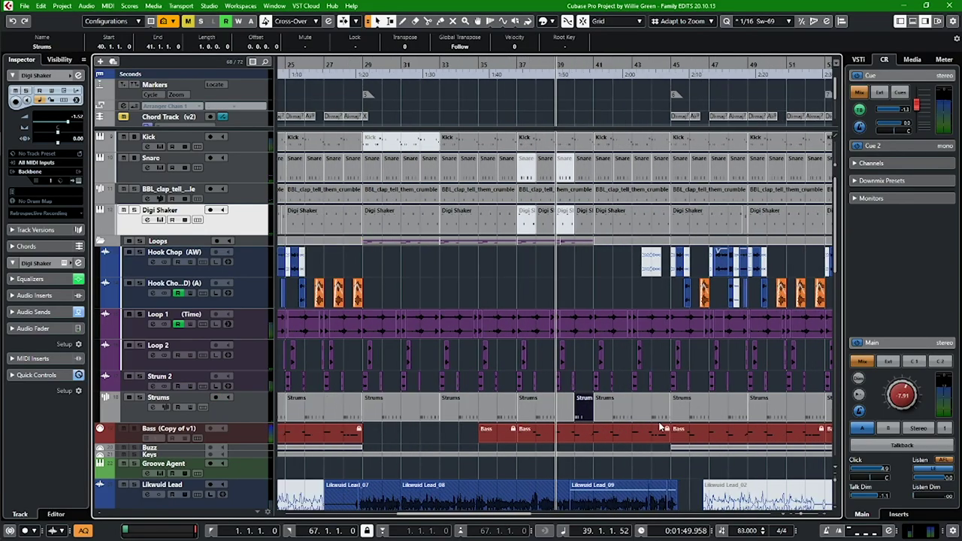
pyautogui.press('h')
pyautogui.press('h')
pyautogui.press('h')
pyautogui.press('h')
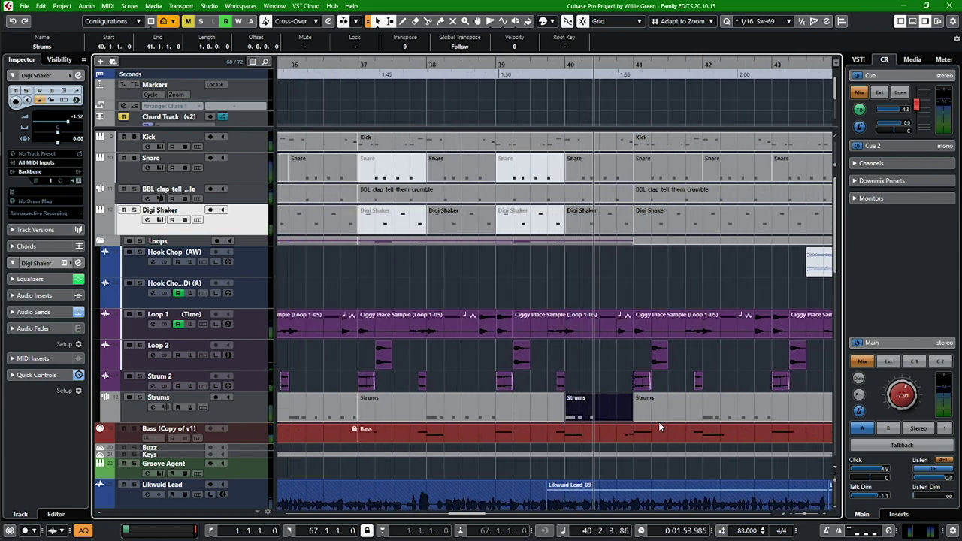
pyautogui.click(605, 222)
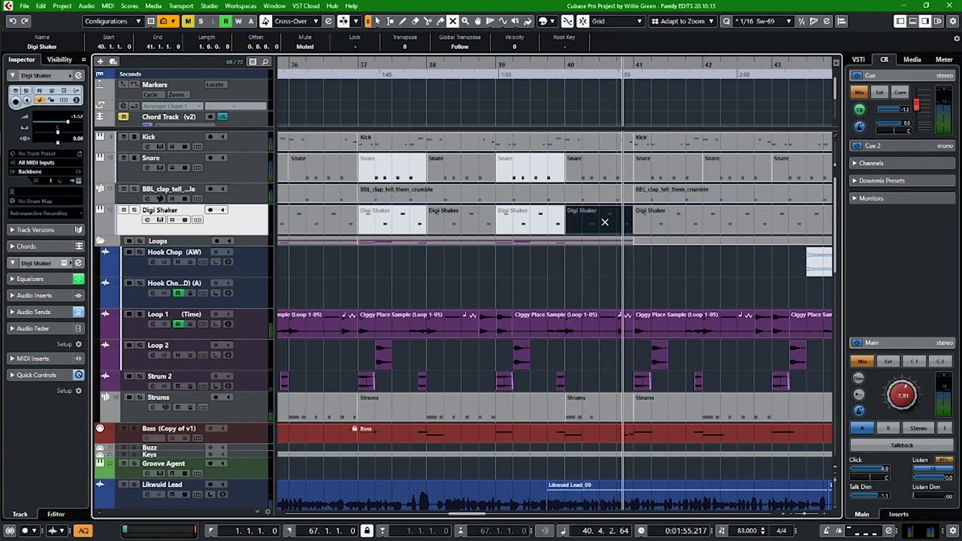
pyautogui.press('KP_Subtract')
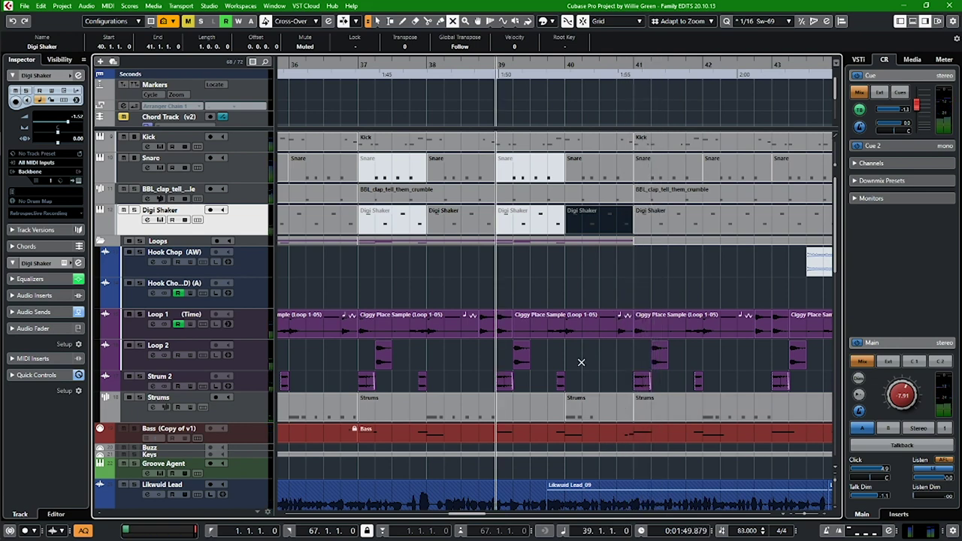
# Step: Select the Loop 1 track, audition it soloed around bar 40, and return the playhead to 40.2.1
pyautogui.click(150, 317)
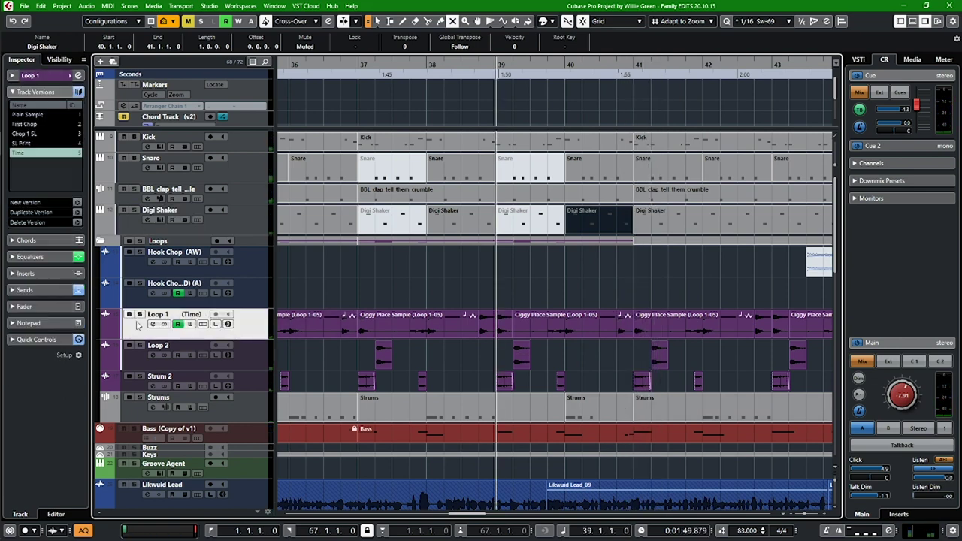
pyautogui.doubleClick(585, 60)
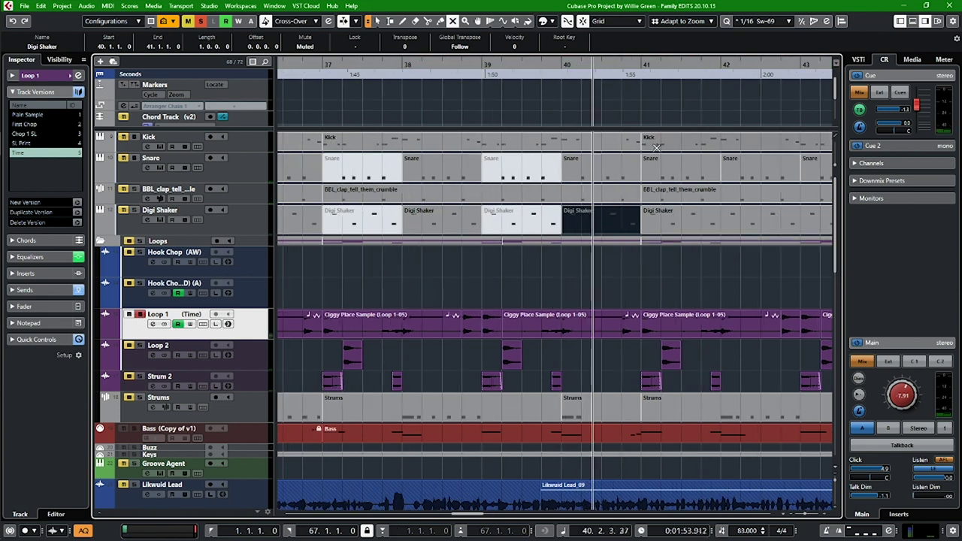
pyautogui.press('space')
pyautogui.press('space')
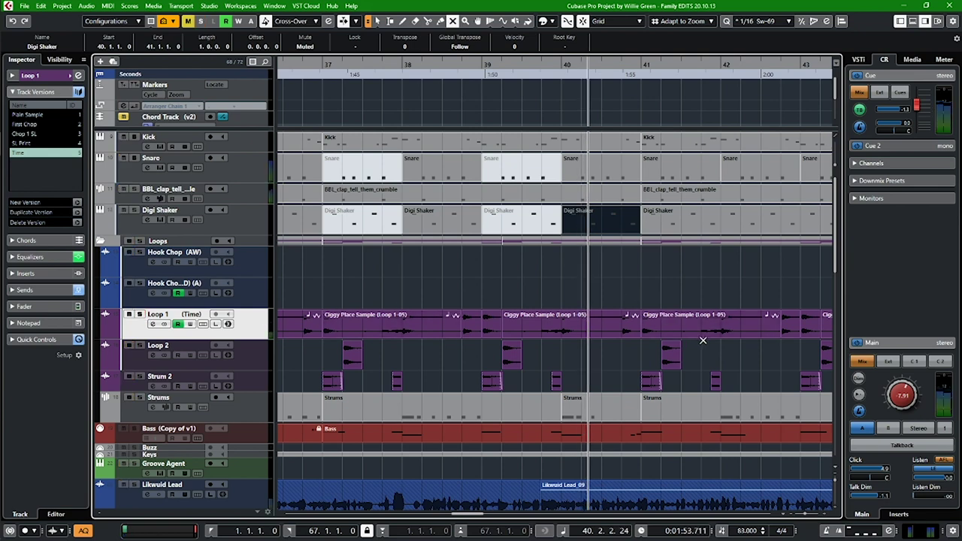
pyautogui.press('space')
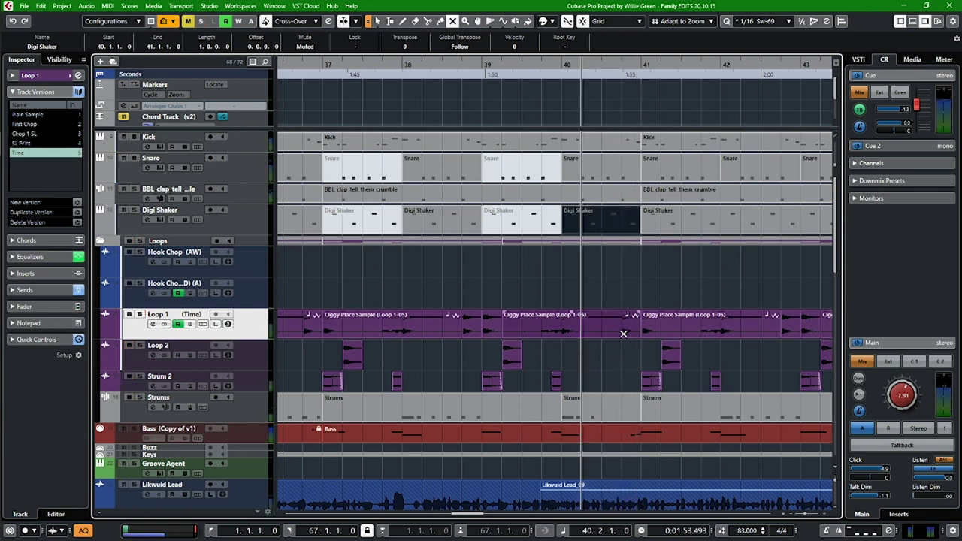
# Step: Copy the one-beat Loop 1 chop from beat 4 of bar 40 onto beat 3
pyautogui.click(623, 333)
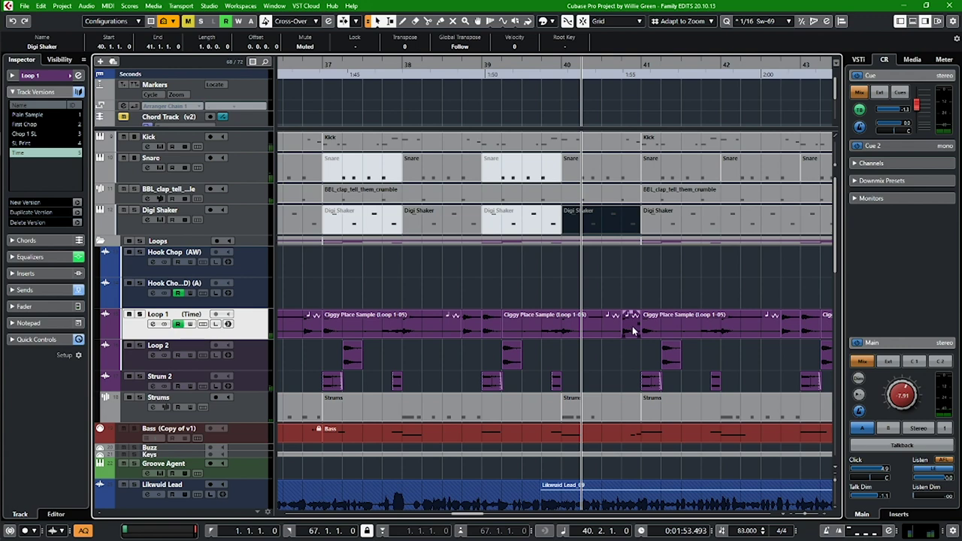
pyautogui.click(633, 331)
pyautogui.press('Delete')
pyautogui.press('Return')
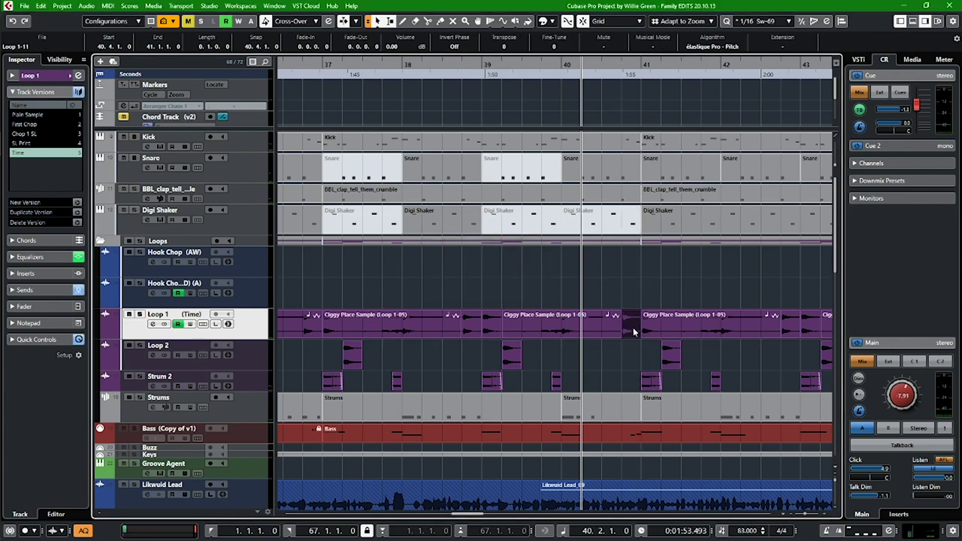
pyautogui.moveTo(629, 333); pyautogui.dragTo(609, 334)
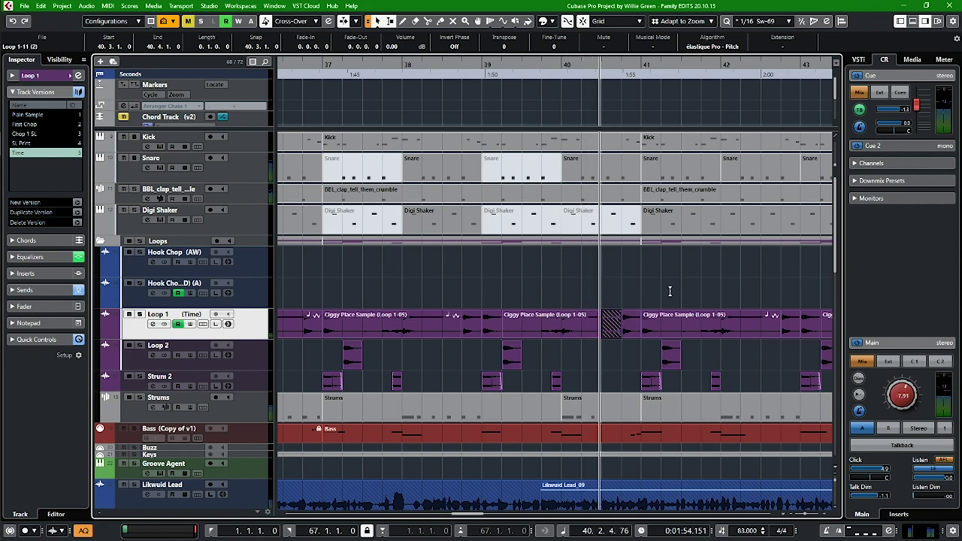
# Step: Audition the repeated Loop 1 chop by playing the passage from 39.3.1 into bar 41 and replaying it
pyautogui.press('space')
pyautogui.click(525, 64)
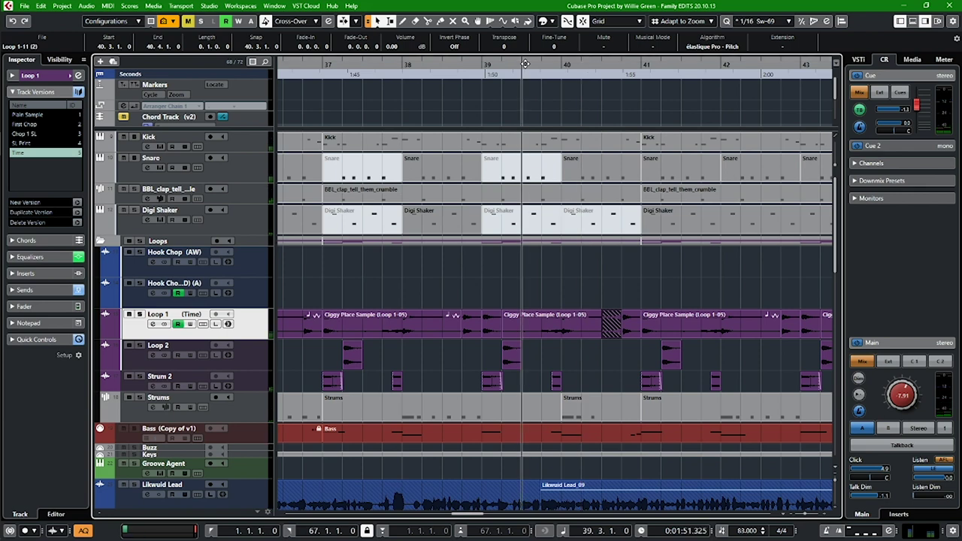
pyautogui.press('space')
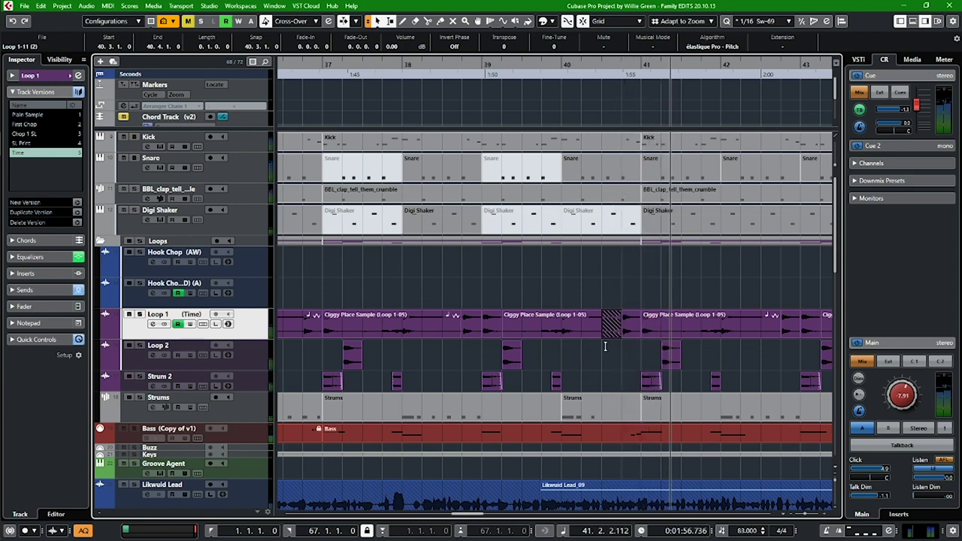
pyautogui.click(645, 430)
pyautogui.press('space')
pyautogui.click(633, 391)
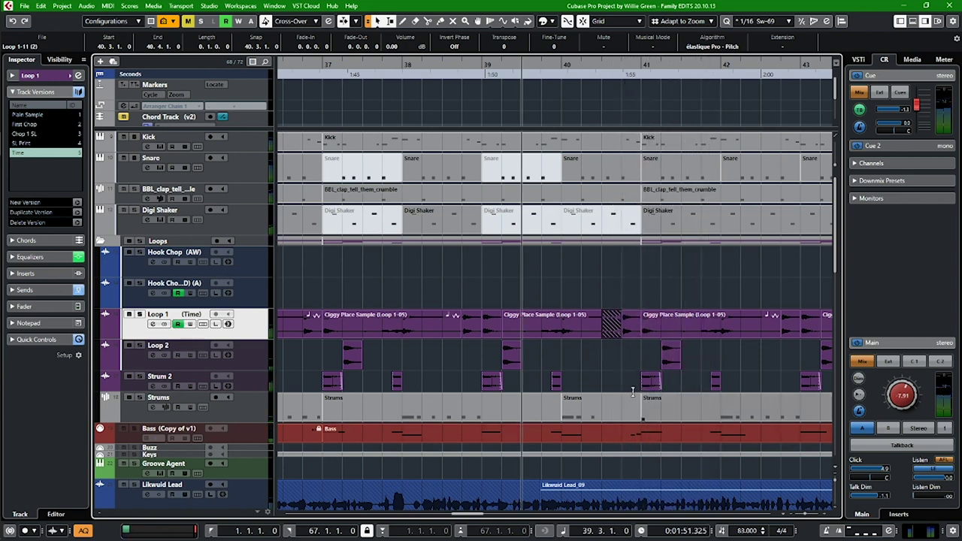
pyautogui.press('space')
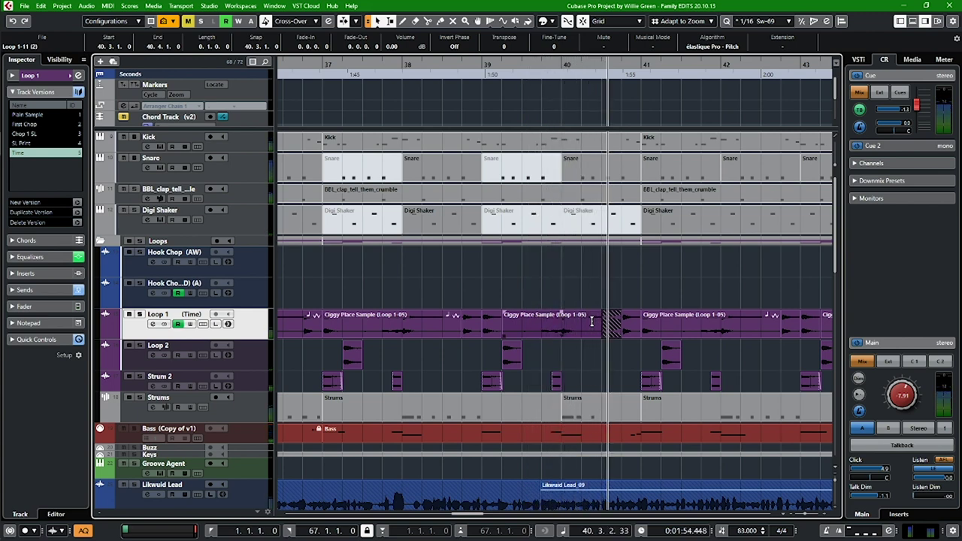
# Step: Open the bar 40 Snare part in the Key Editor and place the playhead just after its third note
pyautogui.doubleClick(630, 177)
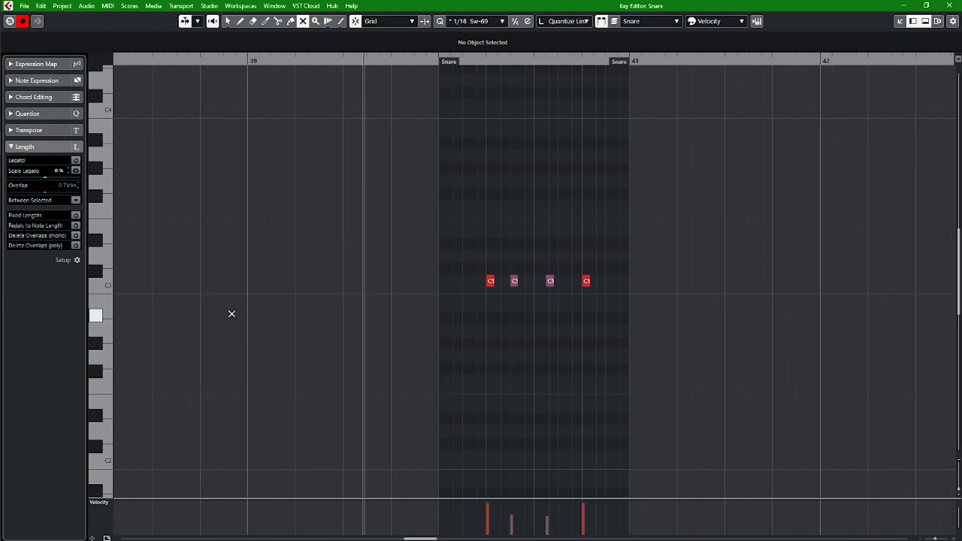
pyautogui.press('h')
pyautogui.press('h')
pyautogui.press('h')
pyautogui.press('h')
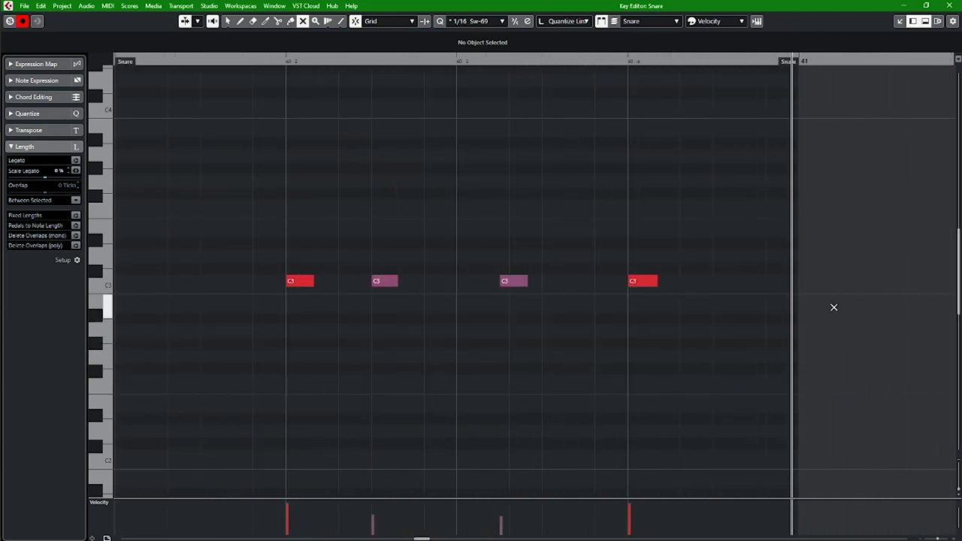
pyautogui.press('g')
pyautogui.press('g')
pyautogui.press('g')
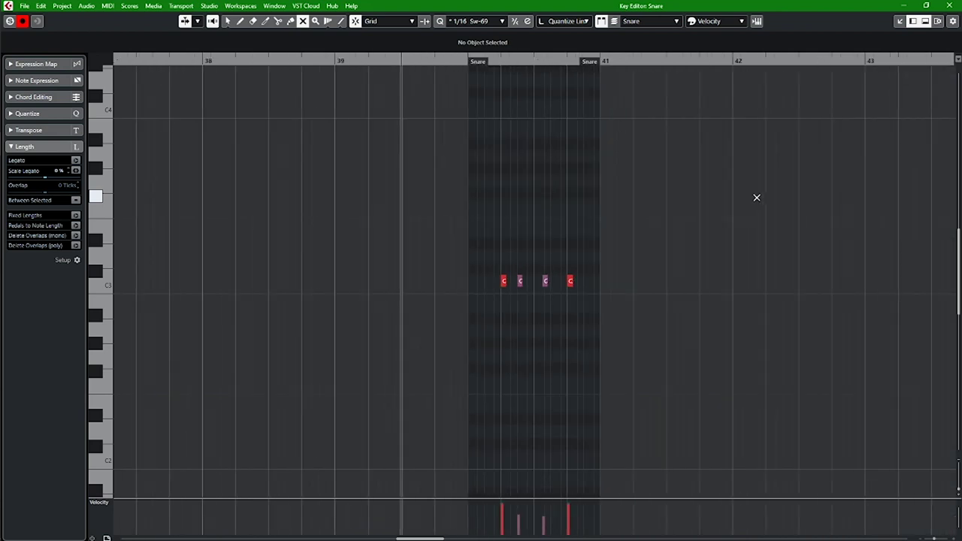
pyautogui.click(548, 61)
pyautogui.press('h')
pyautogui.press('h')
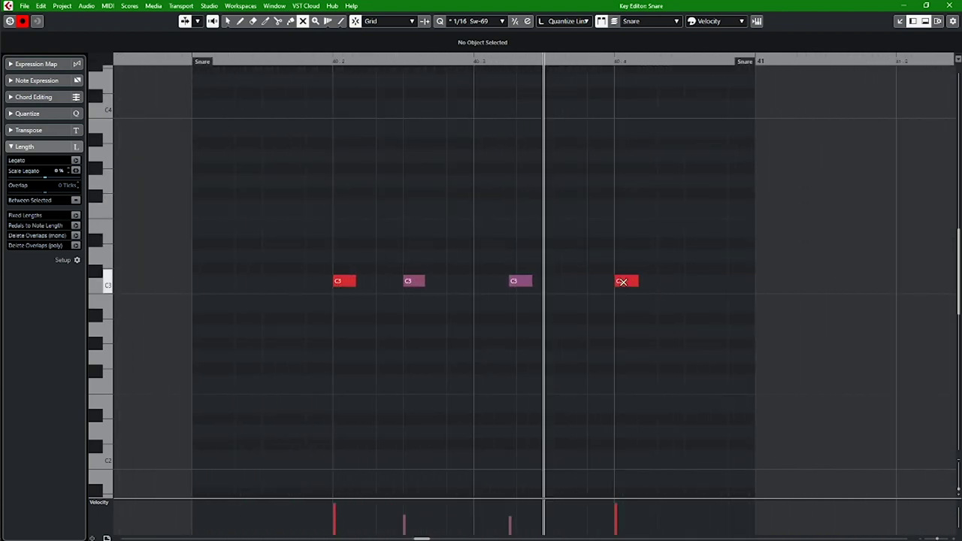
# Step: Move the bar 40 Snare part's last C3 note to G#3 and draw descending F#3, E3 and D3 notes after it
pyautogui.moveTo(623, 281); pyautogui.dragTo(621, 172)
pyautogui.press('8')
pyautogui.click(664, 193)
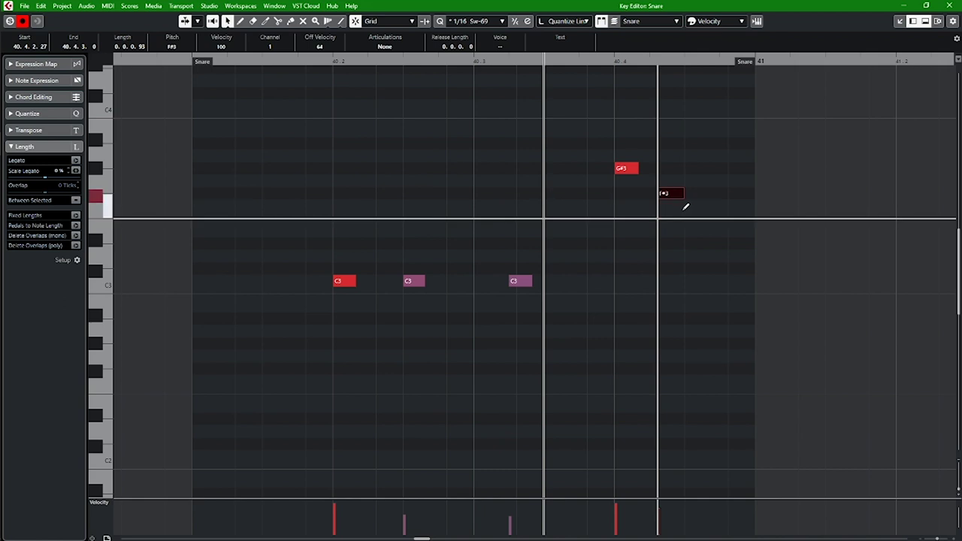
pyautogui.moveTo(698, 230)
pyautogui.mouseDown()
pyautogui.moveTo(726, 231)
pyautogui.moveTo(755, 256)
pyautogui.mouseUp()
pyautogui.press('1')
pyautogui.press('space')
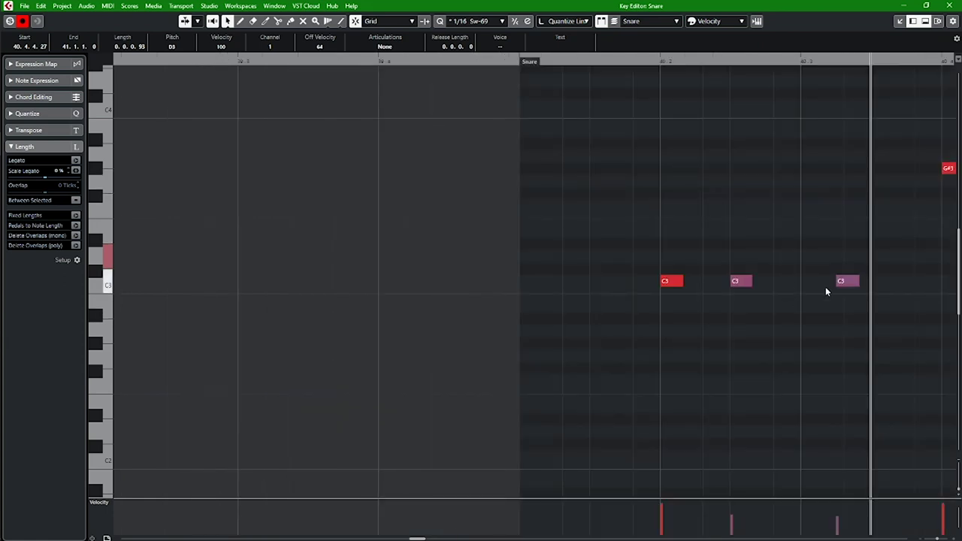
# Step: Quantize the four descending notes from G#3 to D3 using a 1/16 preset and play the fill
pyautogui.press('g')
pyautogui.press('g')
pyautogui.moveTo(686, 286); pyautogui.dragTo(538, 138)
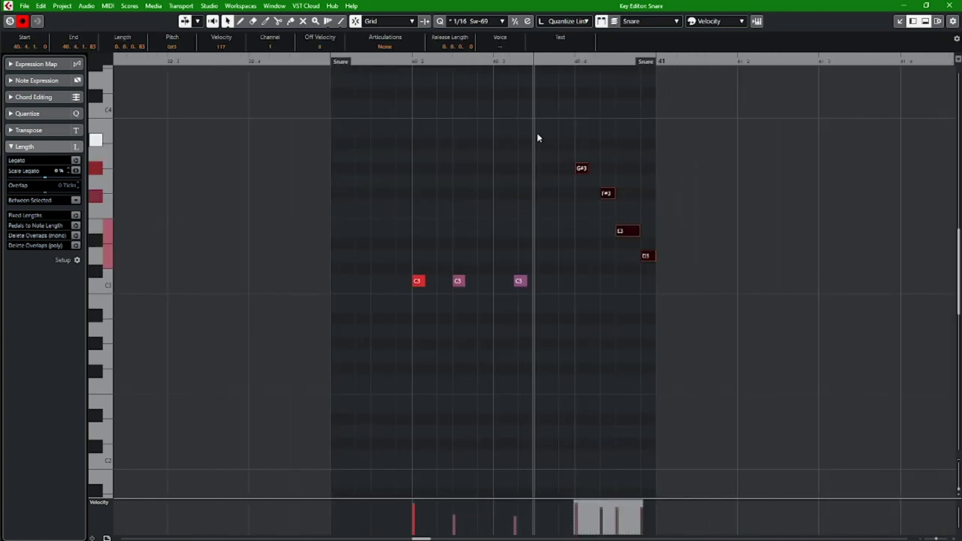
pyautogui.click(501, 22)
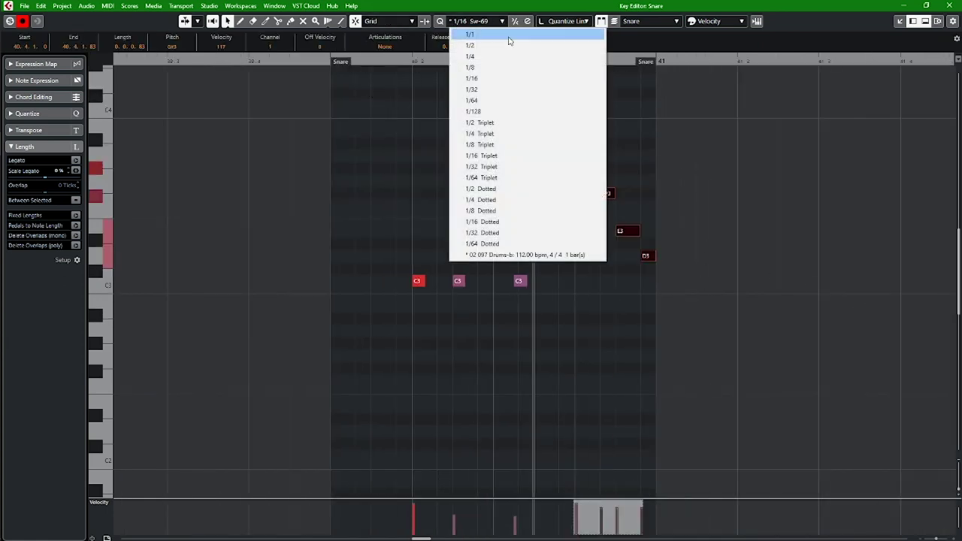
pyautogui.click(526, 79)
pyautogui.press('q')
pyautogui.press('space')
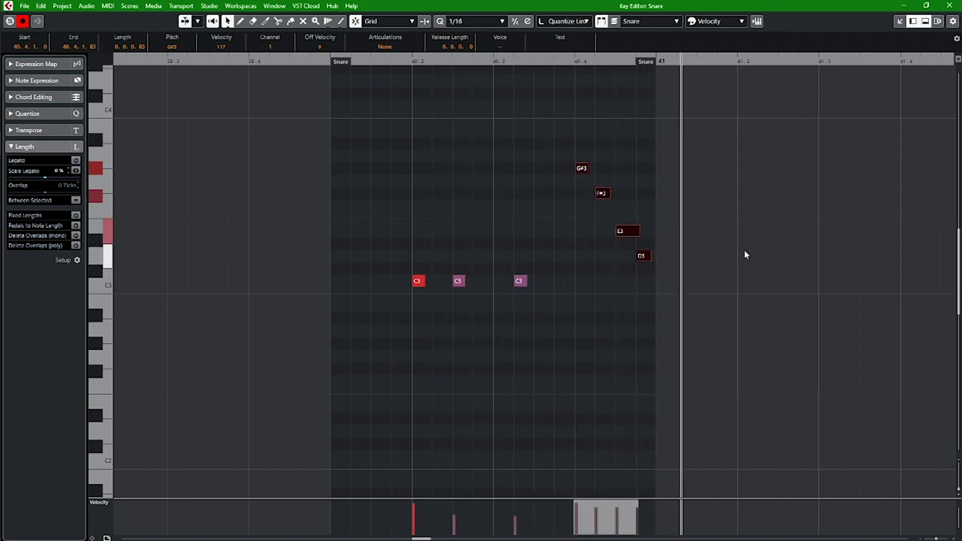
# Step: Lower the fill's second, third and fourth notes to E3, B2 and F2, audition the fill, and close the Key Editor
pyautogui.click(624, 186)
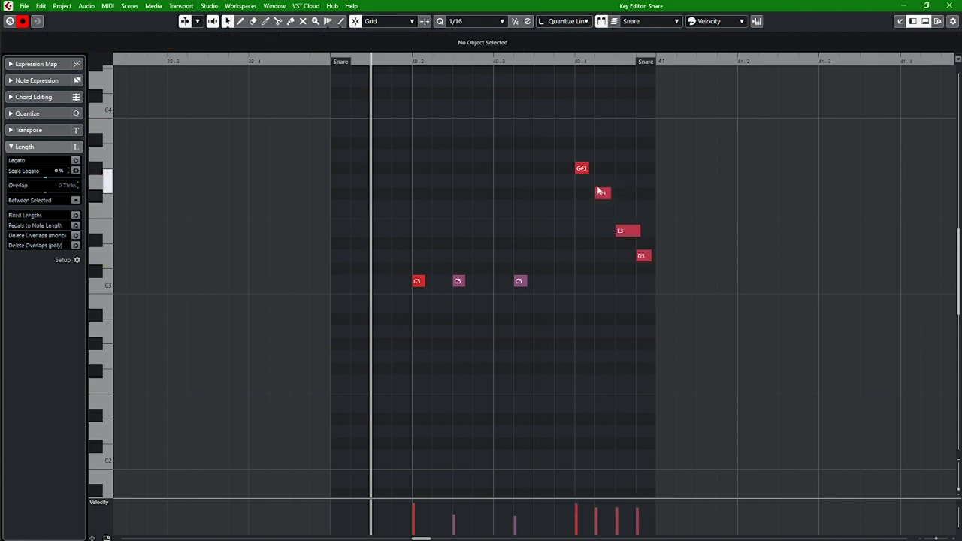
pyautogui.moveTo(604, 194); pyautogui.dragTo(602, 205)
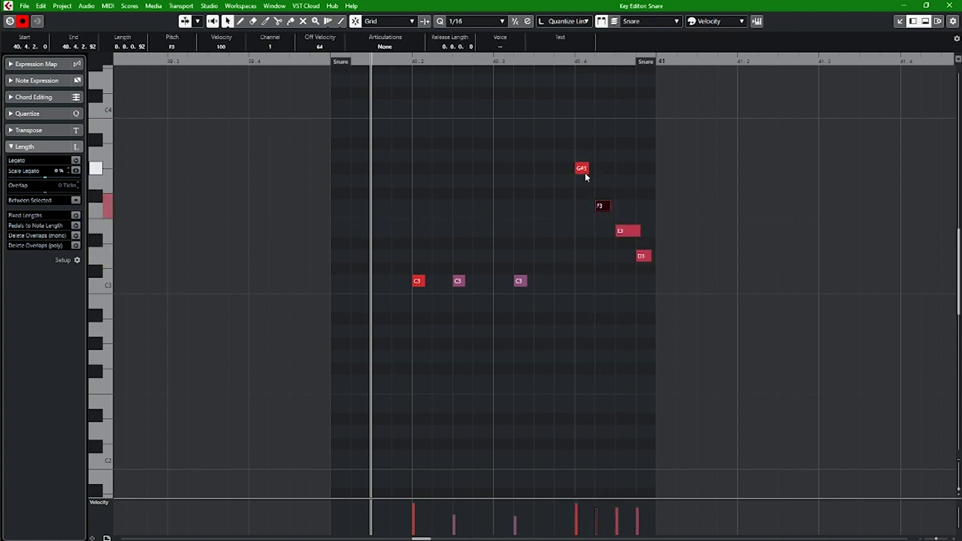
pyautogui.moveTo(644, 256); pyautogui.dragTo(651, 304)
pyautogui.moveTo(624, 234); pyautogui.dragTo(630, 259)
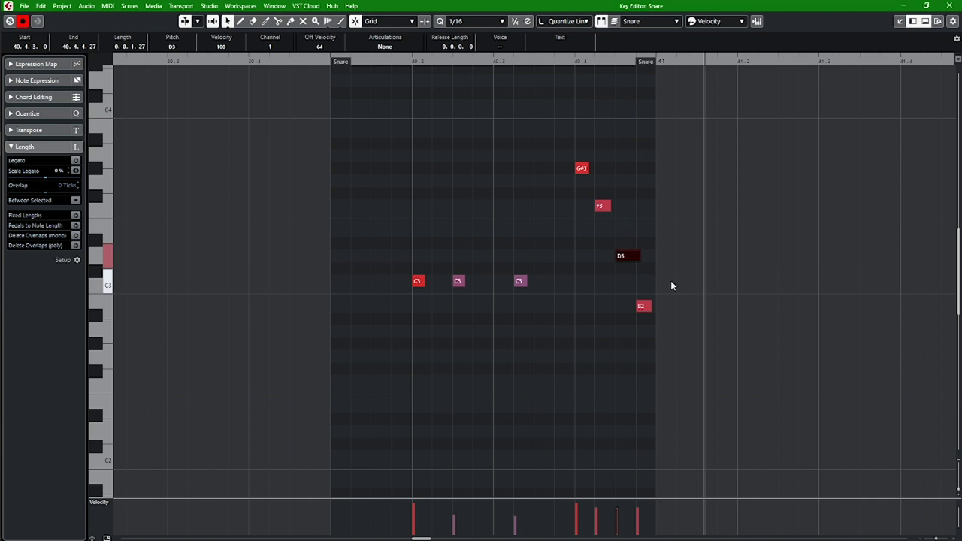
pyautogui.moveTo(645, 307); pyautogui.dragTo(651, 345)
pyautogui.moveTo(623, 263); pyautogui.dragTo(630, 308)
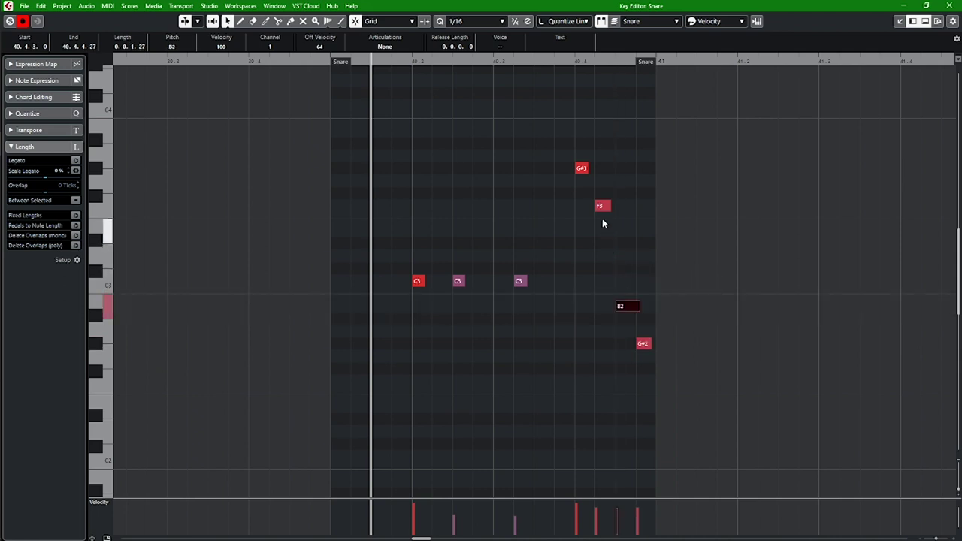
pyautogui.moveTo(600, 207); pyautogui.dragTo(601, 231)
pyautogui.press('space')
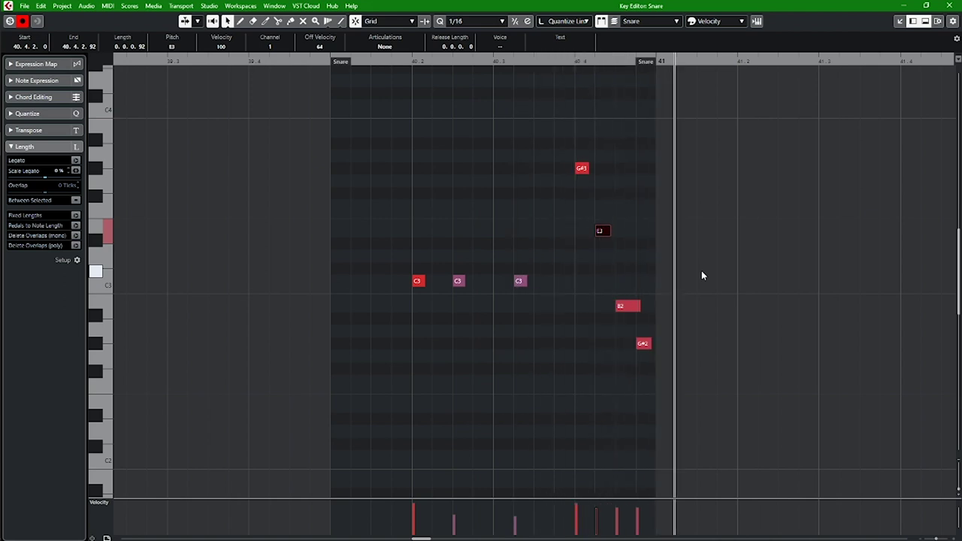
pyautogui.moveTo(644, 344); pyautogui.dragTo(652, 387)
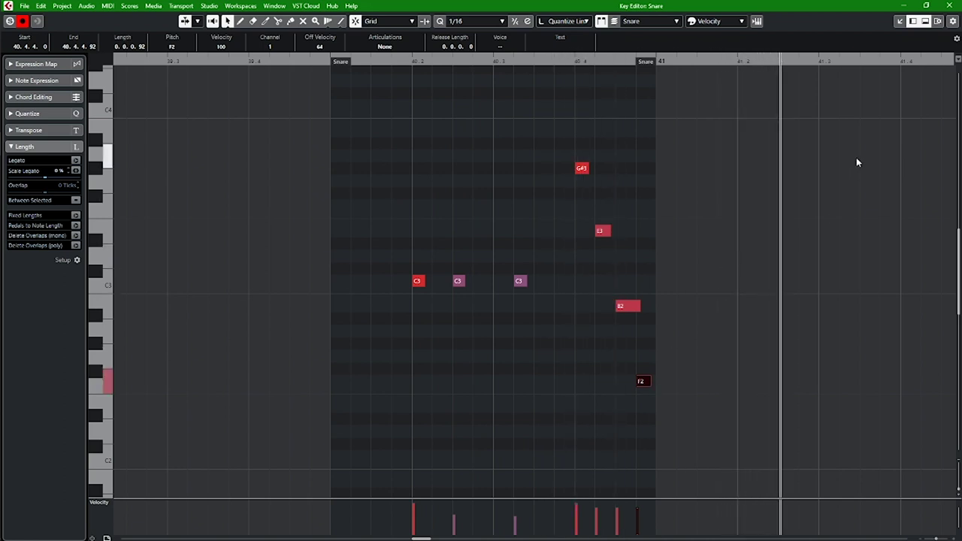
pyautogui.click(948, 6)
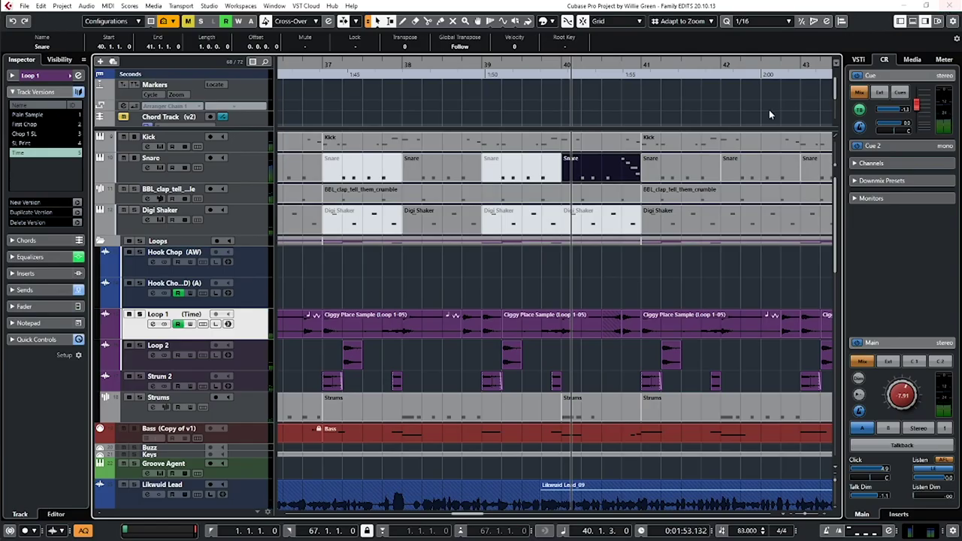
# Step: Raise the pitch of the first three notes in the bar 40 Snare part, then audition the arrangement from 36.3.1
pyautogui.doubleClick(629, 176)
pyautogui.moveTo(466, 404); pyautogui.dragTo(356, 156)
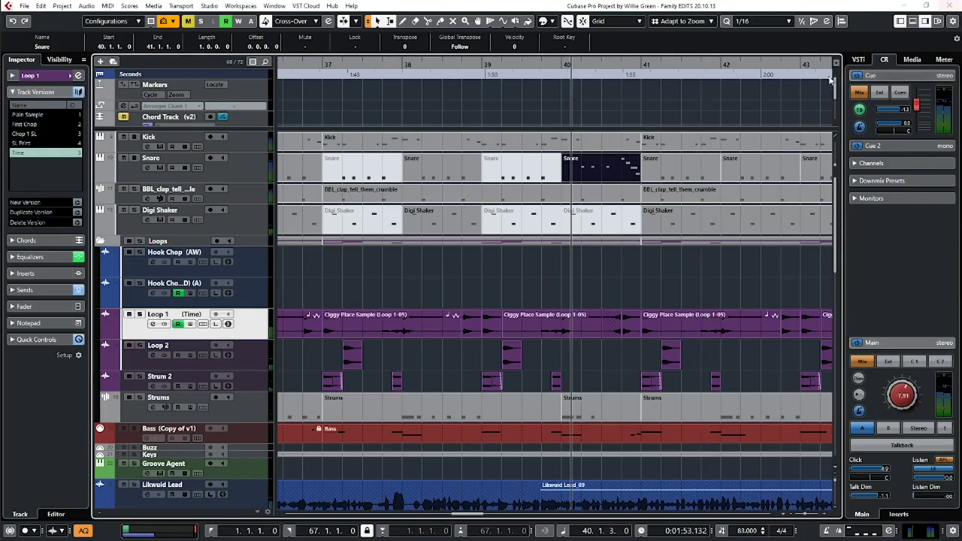
pyautogui.press('g')
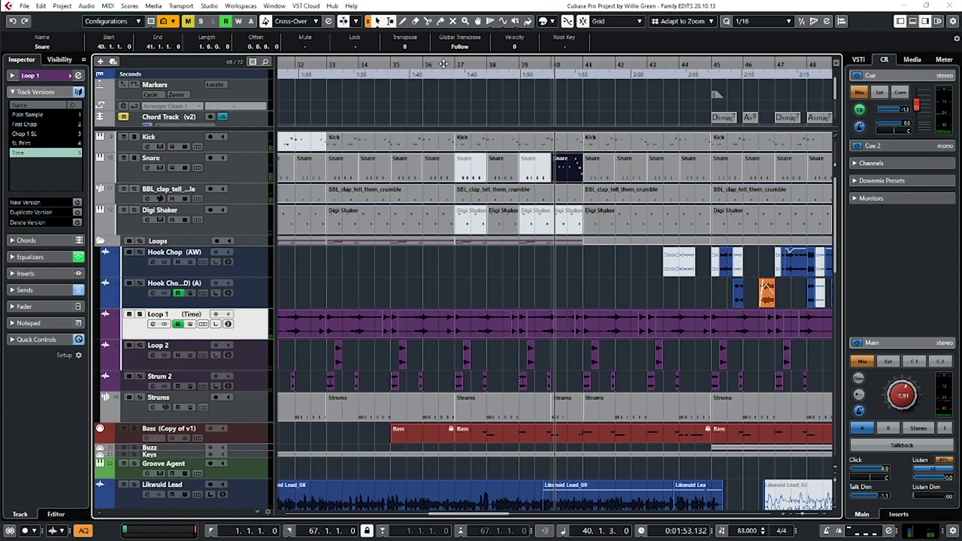
pyautogui.click(441, 64)
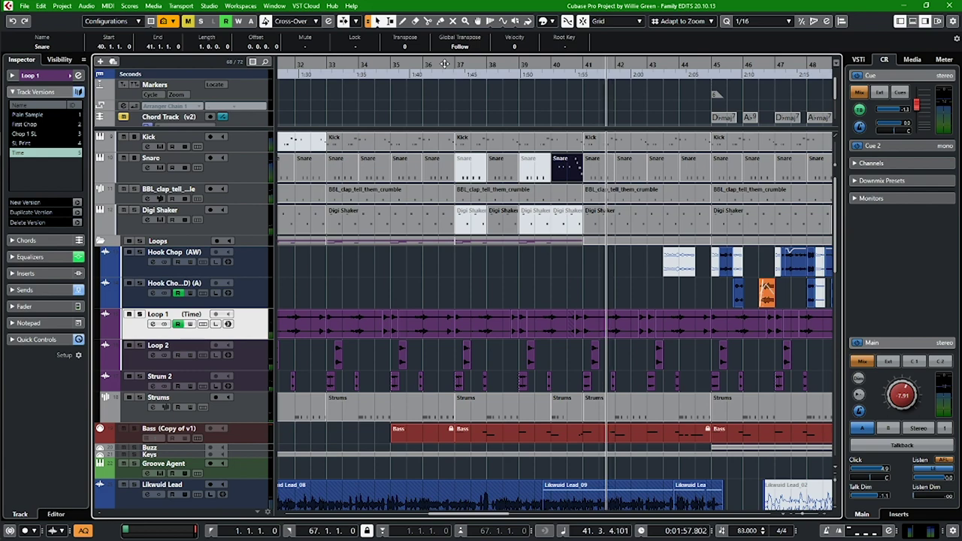
# Step: Raise the Digi Shaker channel's level to 3.50 in the MixConsole while playing from 36.3.1, and stop playback
pyautogui.click(258, 223)
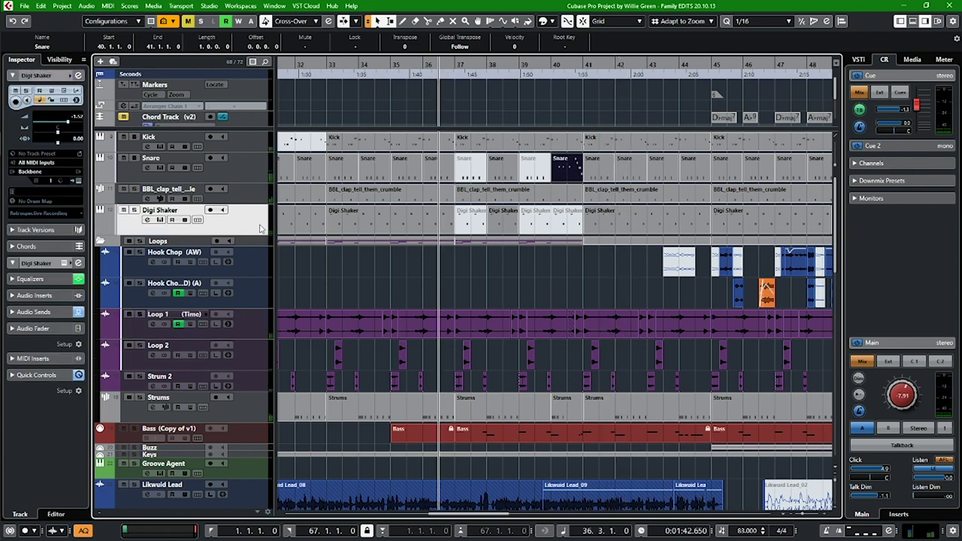
pyautogui.hotkey('alt', 'F3')
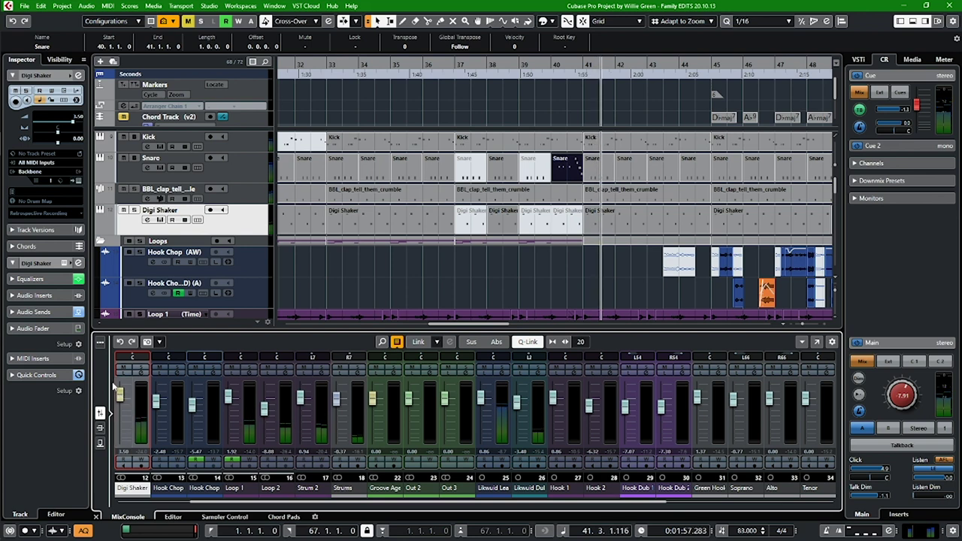
pyautogui.press('space')
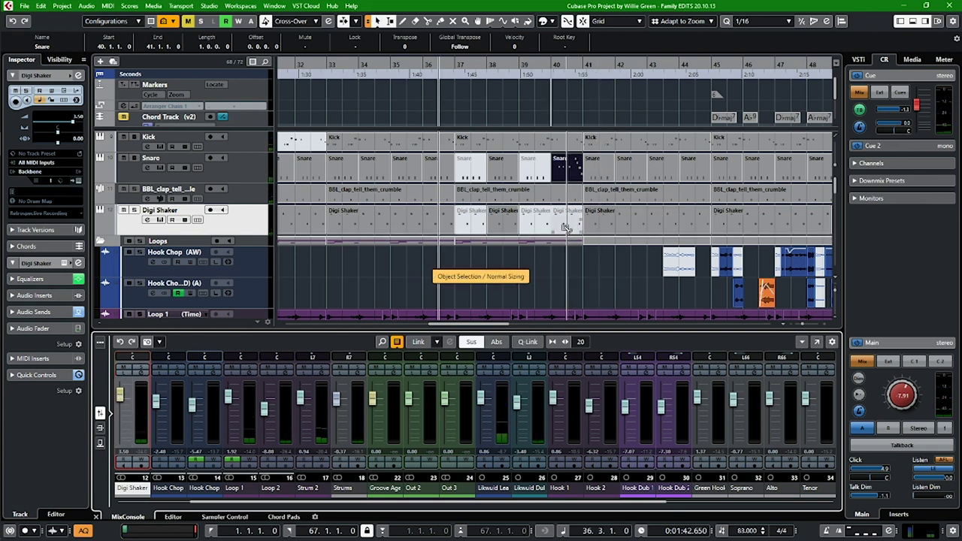
# Step: Split the muted Digi Shaker section of bar 40 at beat 3, unmute its first half, and play from bar 39
pyautogui.press('2')
pyautogui.click(561, 218)
pyautogui.press('1')
pyautogui.click(560, 226)
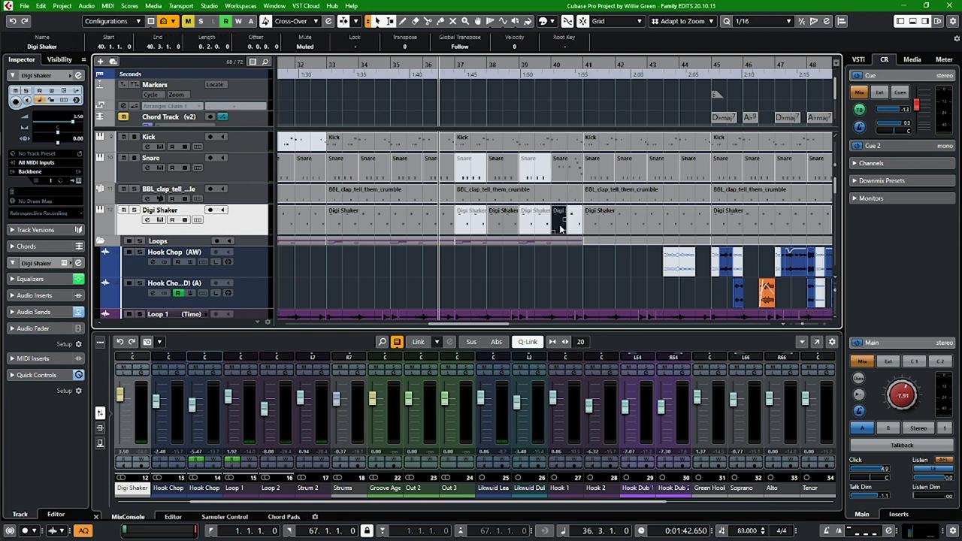
pyautogui.click(525, 65)
pyautogui.press('space')
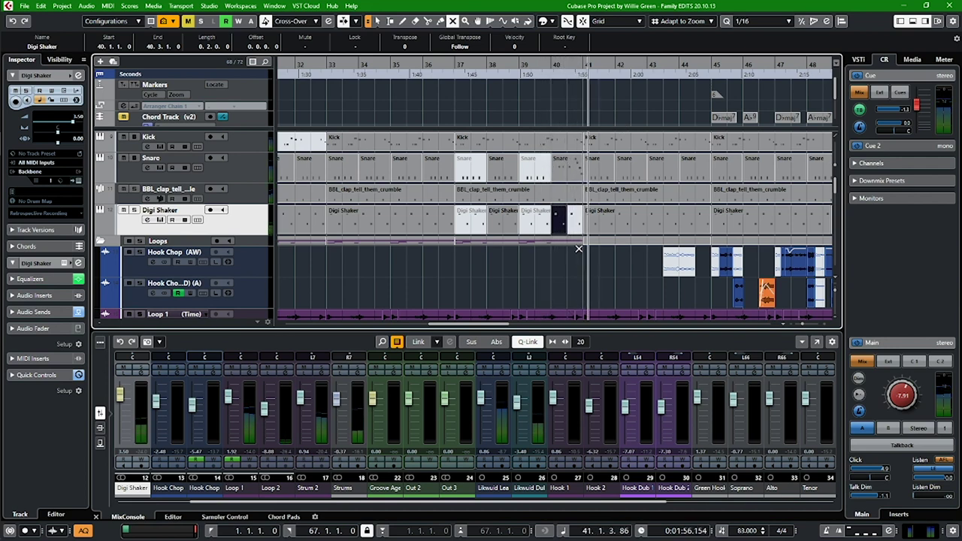
# Step: Mute the G2 note at 40.4.3 in the second-half Digi Shaker part of bar 40, close the Key Editor and play the arrangement
pyautogui.press('space')
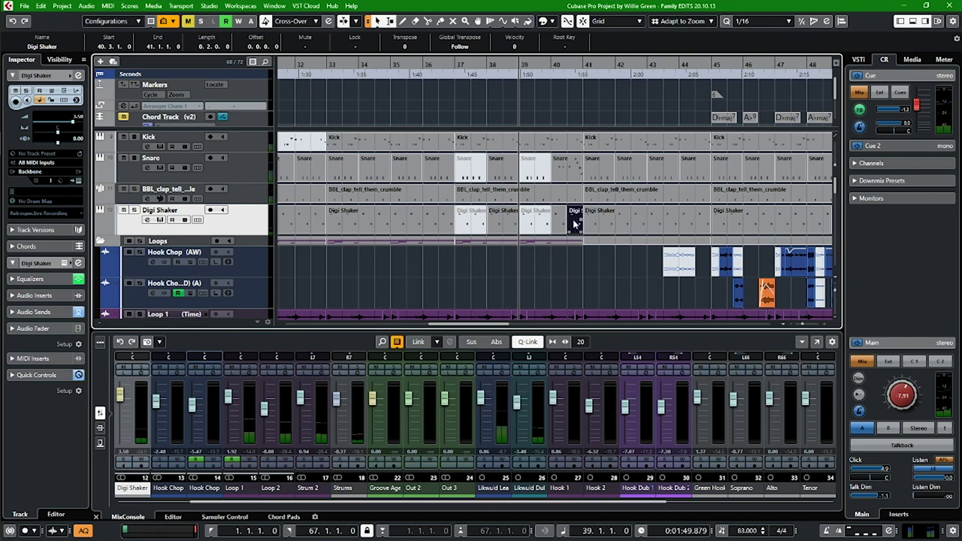
pyautogui.doubleClick(575, 223)
pyautogui.press('7')
pyautogui.moveTo(290, 321); pyautogui.dragTo(231, 378)
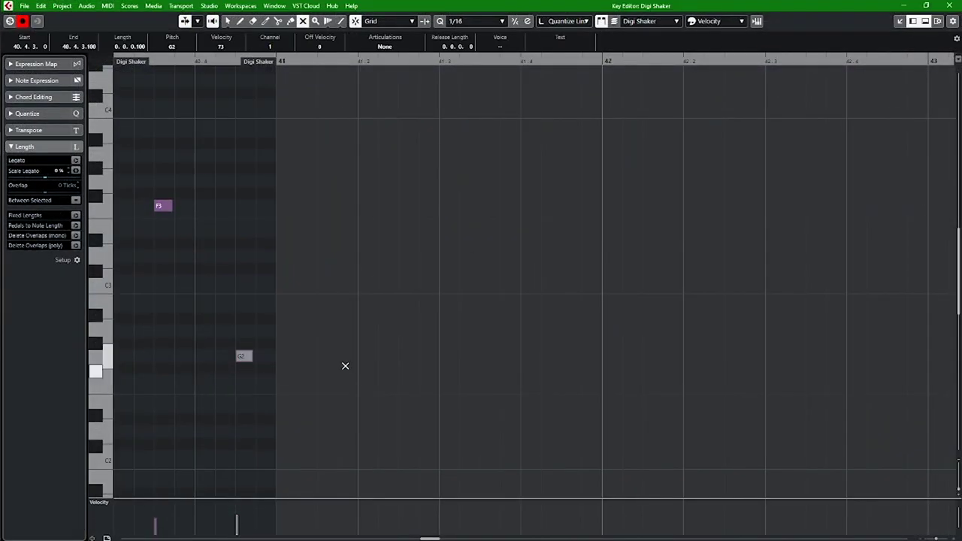
pyautogui.click(948, 6)
pyautogui.press('space')
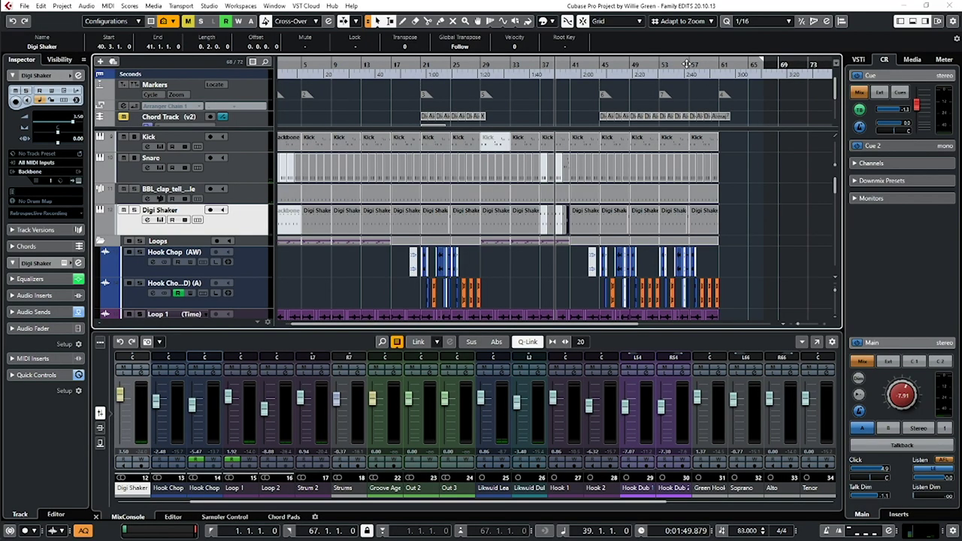
# Step: Play the arrangement from bar 57 and from bar 51 to review how the hook vocals end around bar 53
pyautogui.click(688, 66)
pyautogui.keyDown('ctrl'); pyautogui.scroll(4, 758, 167); pyautogui.keyUp('ctrl')
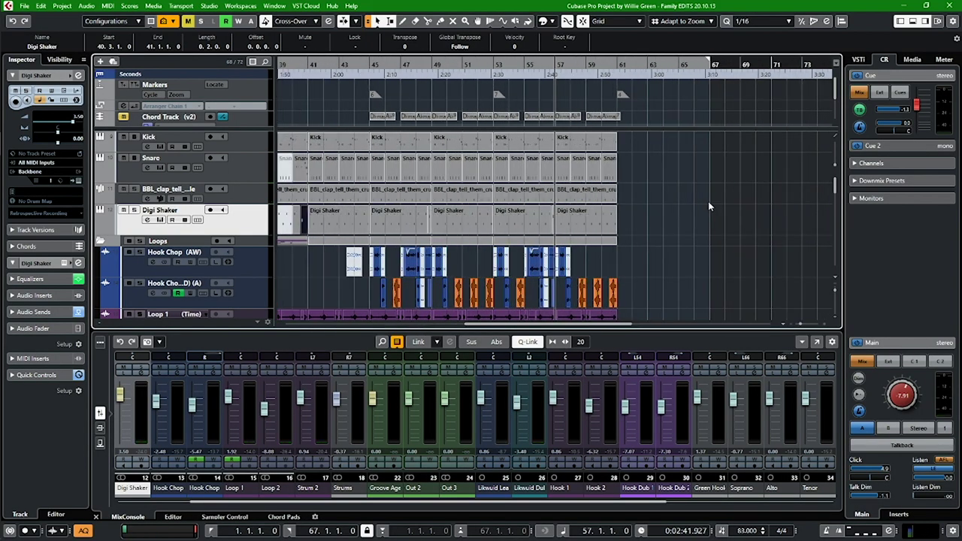
pyautogui.scroll(-3, 709, 202)
pyautogui.scroll(-10, 708, 201)
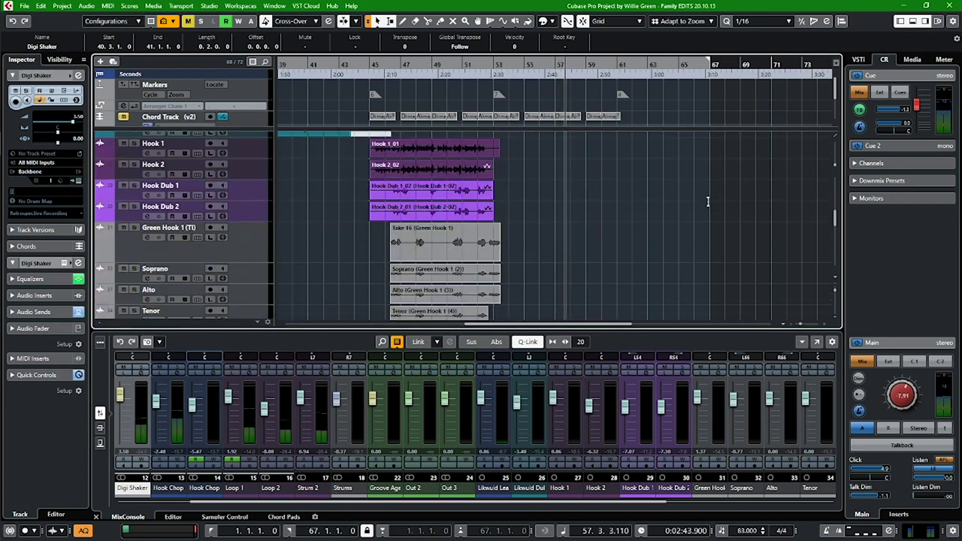
pyautogui.press('space')
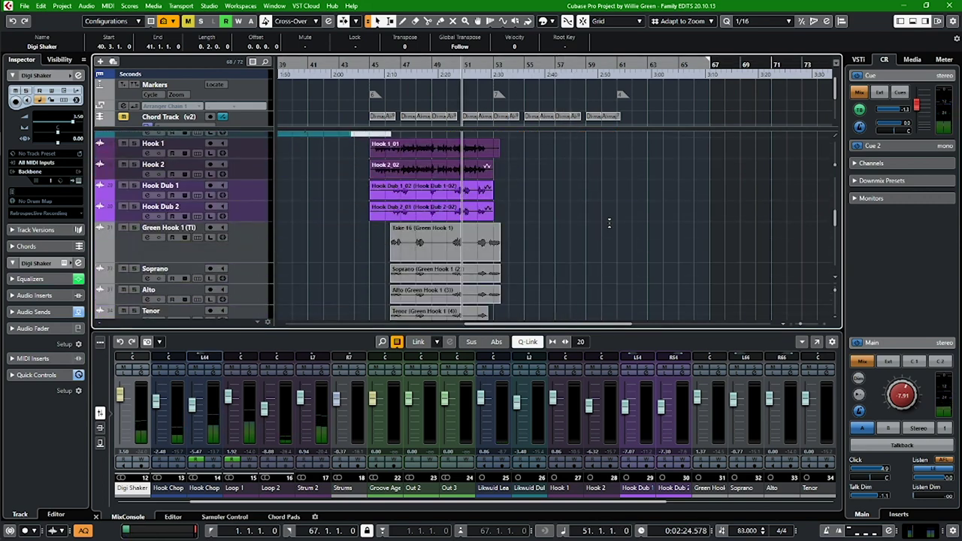
pyautogui.press('space')
pyautogui.keyDown('ctrl'); pyautogui.scroll(1, 609, 223); pyautogui.keyUp('ctrl')
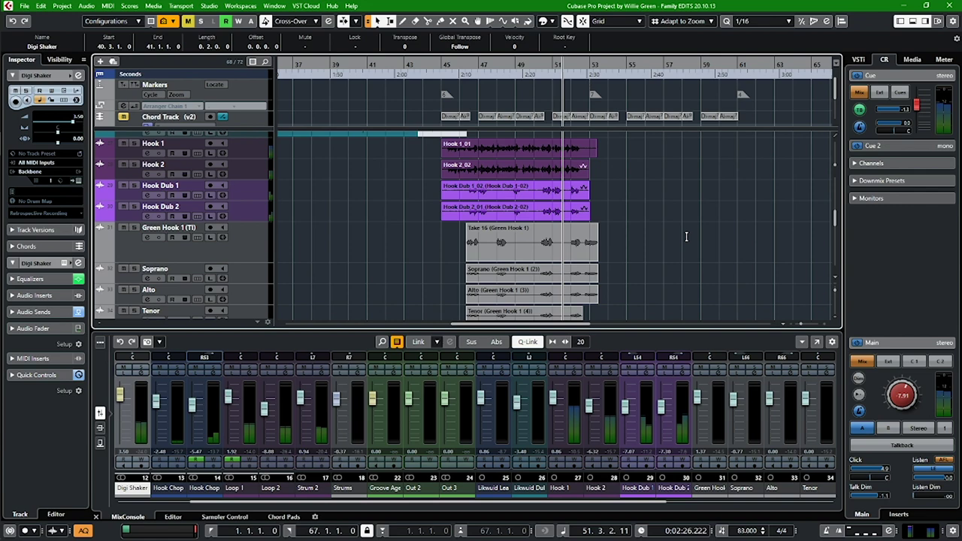
pyautogui.press('h')
pyautogui.press('h')
pyautogui.press('h')
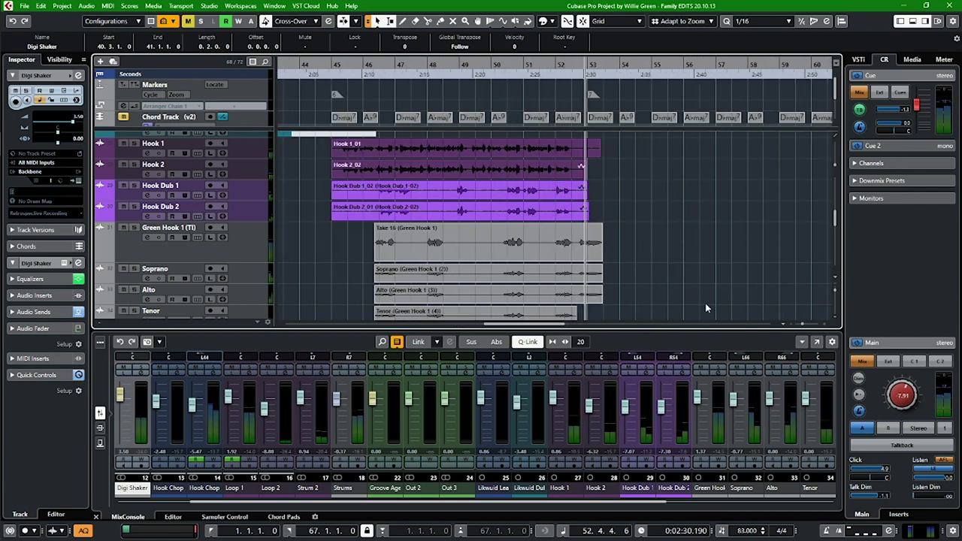
pyautogui.press('space')
pyautogui.press('h')
# Step: Select the Green Hook 1, Soprano, Alto, Green Hook 2 and Green Hook 3 events and split them at 52.3.2.89
pyautogui.scroll(-2, 683, 251)
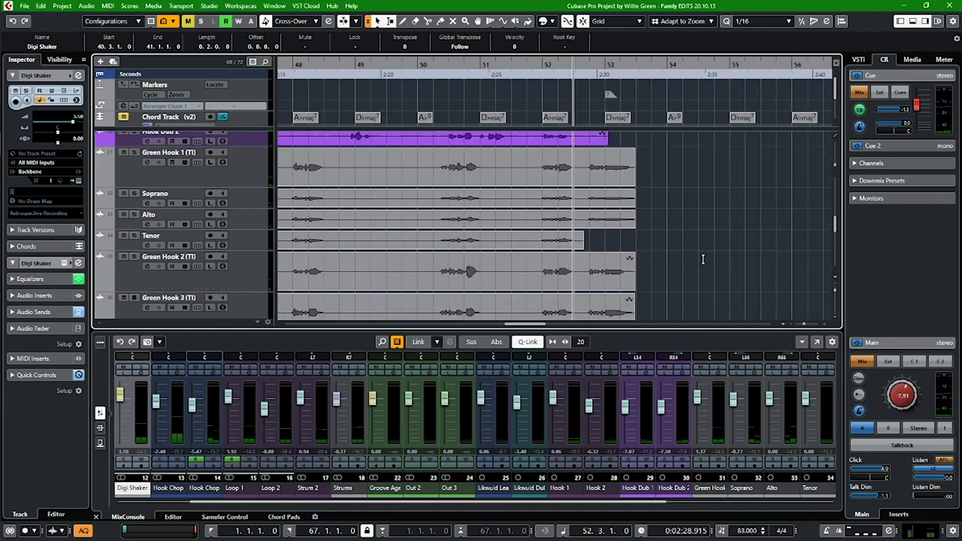
pyautogui.press('2')
pyautogui.moveTo(651, 164); pyautogui.dragTo(594, 273)
pyautogui.press('1')
pyautogui.moveTo(662, 263); pyautogui.dragTo(585, 154)
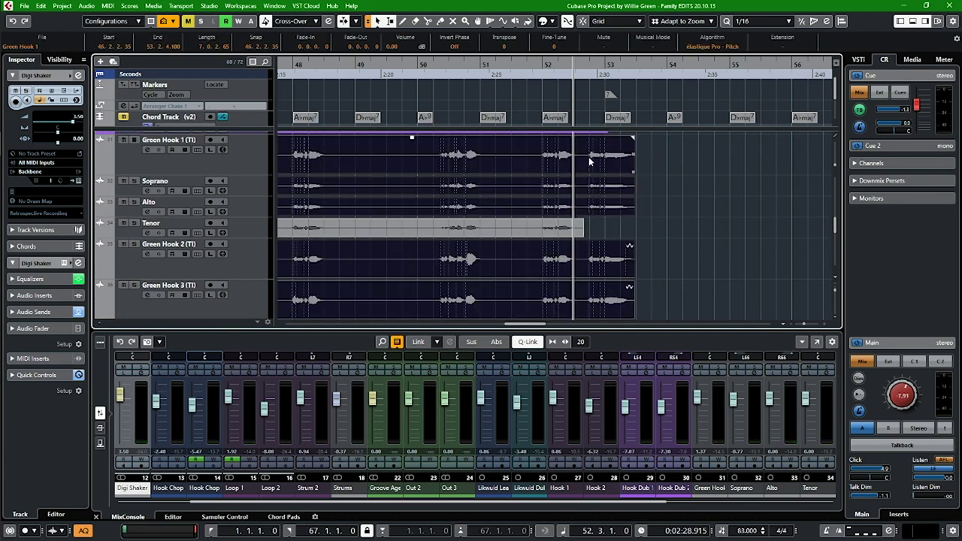
pyautogui.press('alt')
pyautogui.keyDown('alt'); pyautogui.click(581, 158); pyautogui.keyUp('alt')
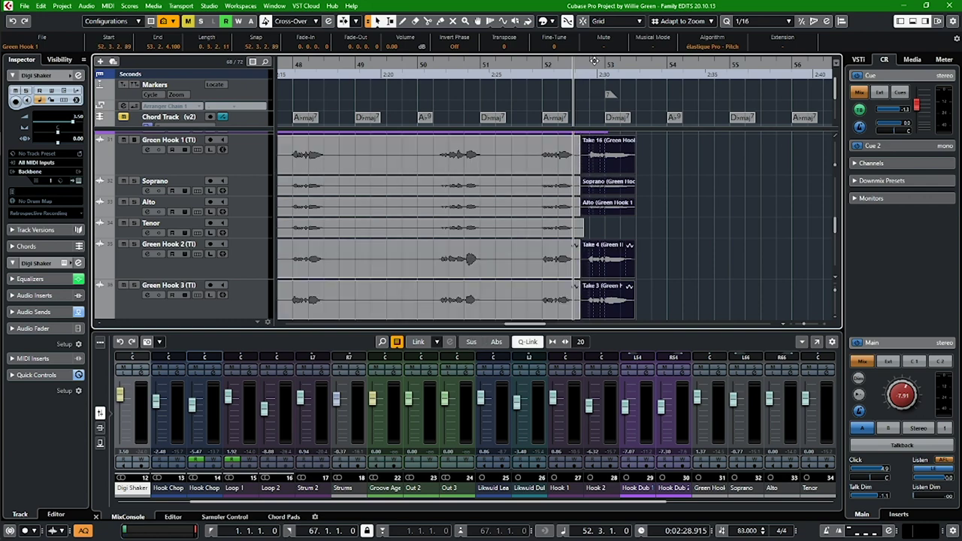
# Step: Set the snap type to Grid Relative and copy the split-off Green Hook endings to 56.3.2.89
pyautogui.click(598, 22)
pyautogui.click(626, 45)
pyautogui.press('g')
pyautogui.press('g')
pyautogui.press('g')
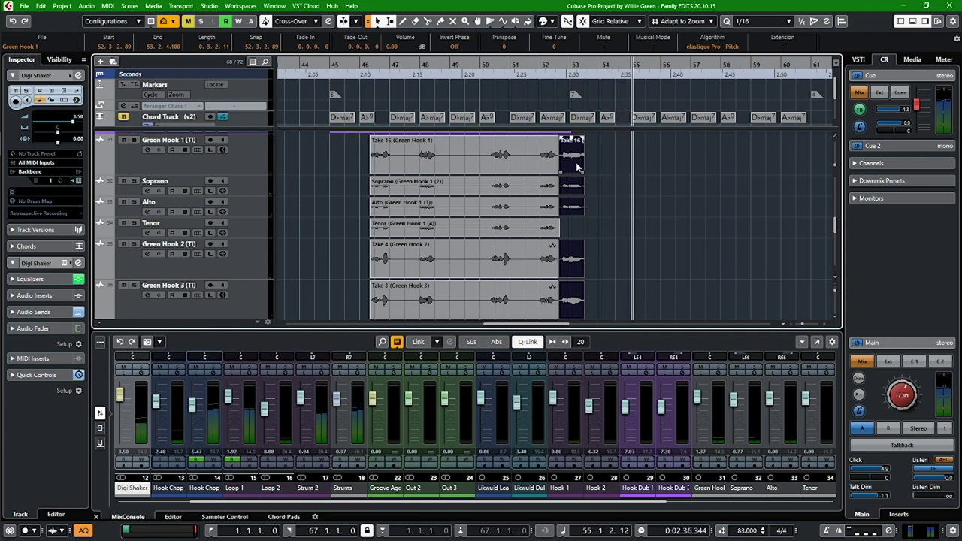
pyautogui.moveTo(578, 167); pyautogui.dragTo(700, 161)
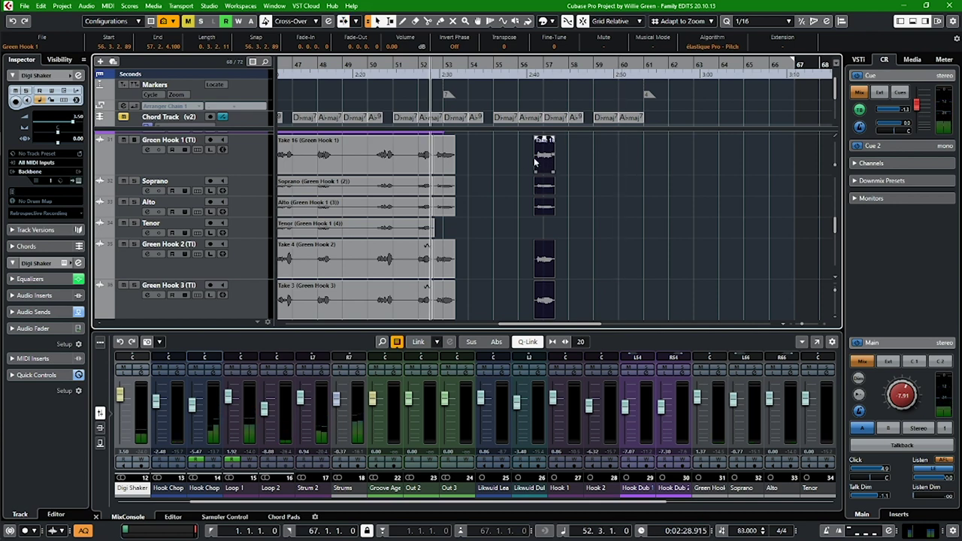
# Step: Delete the muted Likwuid Lead_02 event above the hook section while playing from bar 45
pyautogui.press('g')
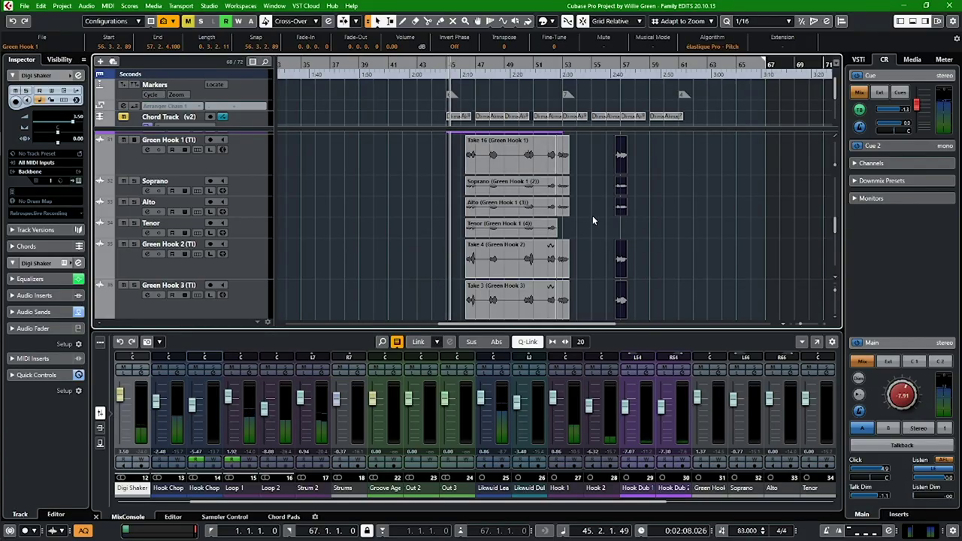
pyautogui.scroll(5, 592, 221)
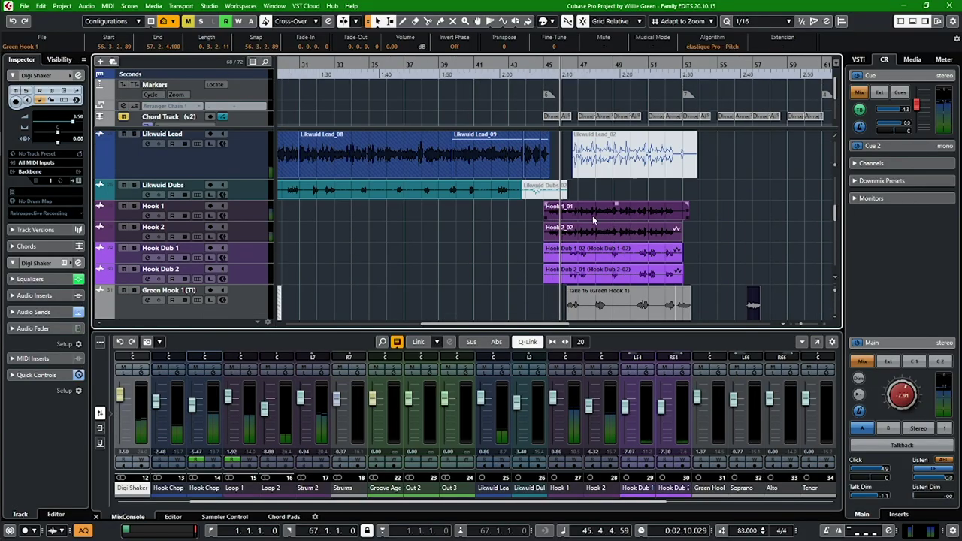
pyautogui.keyDown('ctrl'); pyautogui.scroll(2, 593, 215); pyautogui.keyUp('ctrl')
pyautogui.keyDown('ctrl'); pyautogui.scroll(1, 593, 215); pyautogui.keyUp('ctrl')
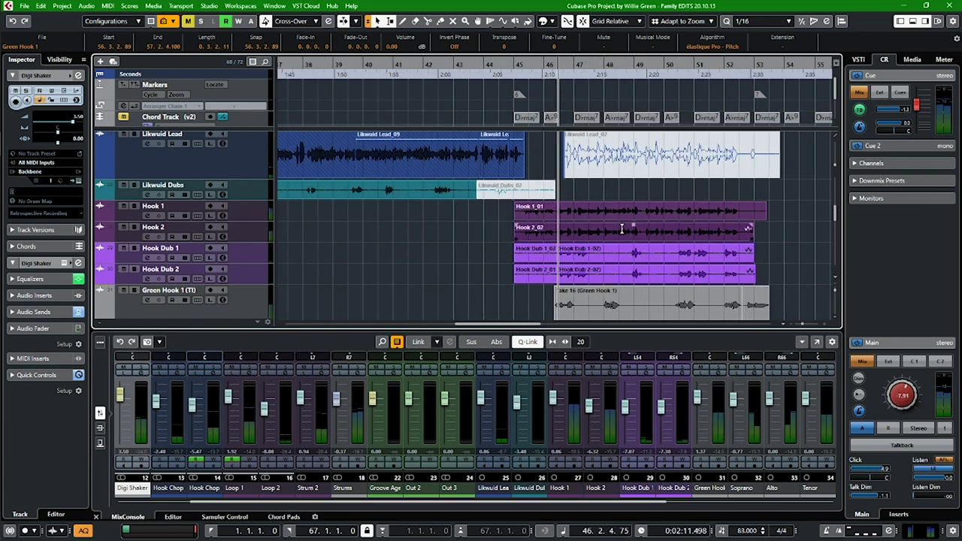
pyautogui.click(521, 150)
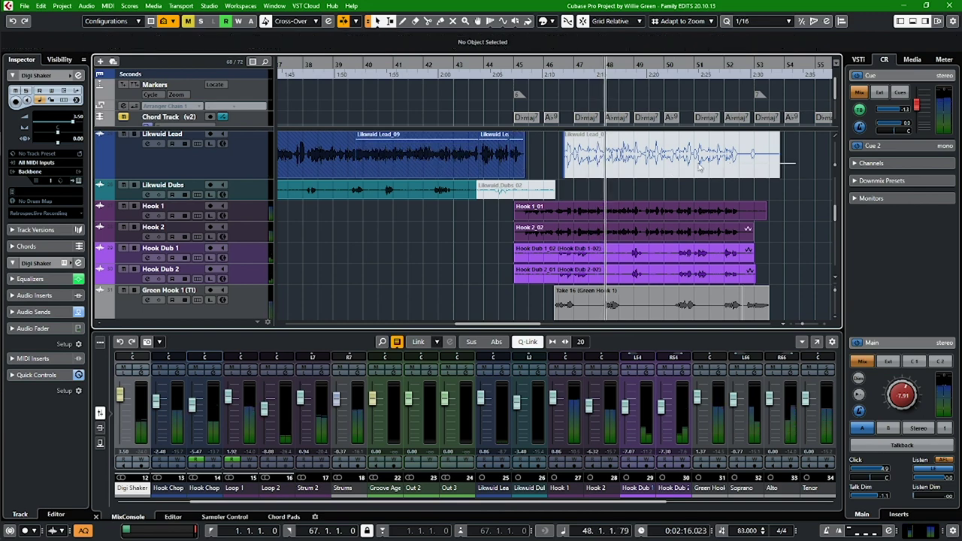
pyautogui.press('Delete')
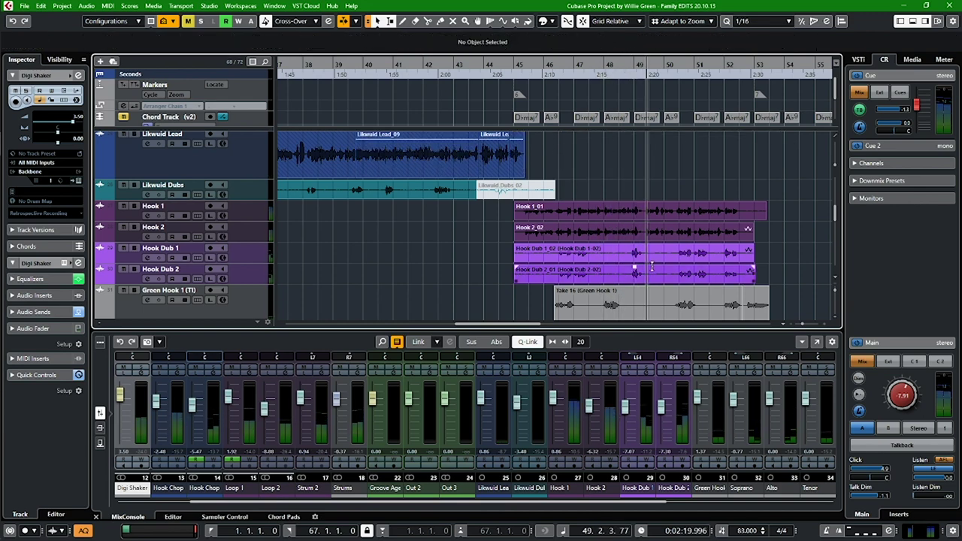
# Step: Audition the hook section into bar 54, stop playback, and split the end of the Likwuid Lead event at 44.4.2.71
pyautogui.press('g')
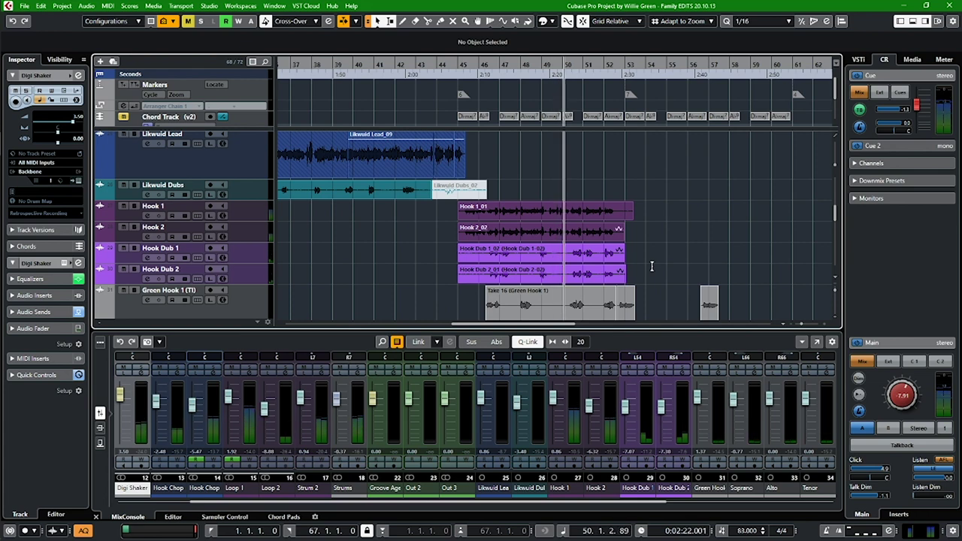
pyautogui.scroll(-4, 653, 267)
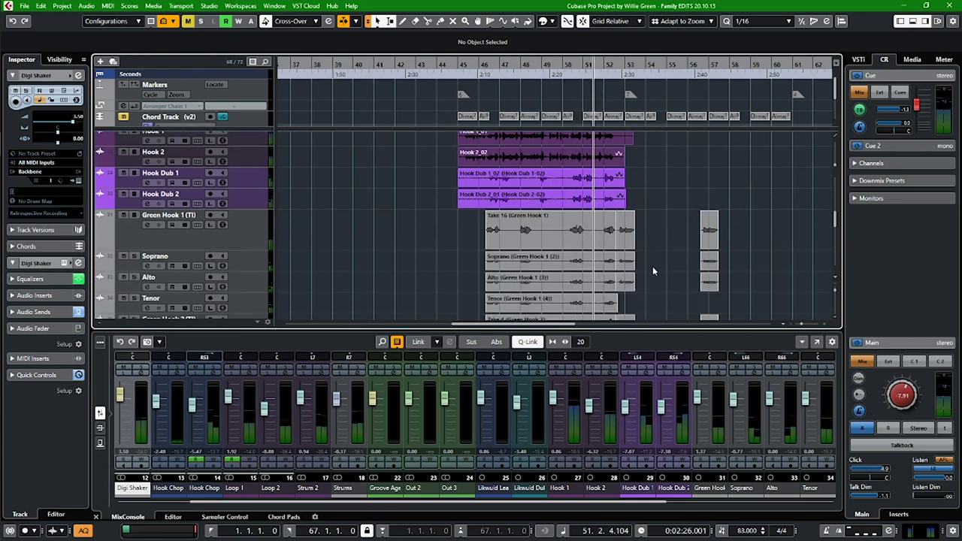
pyautogui.press('h')
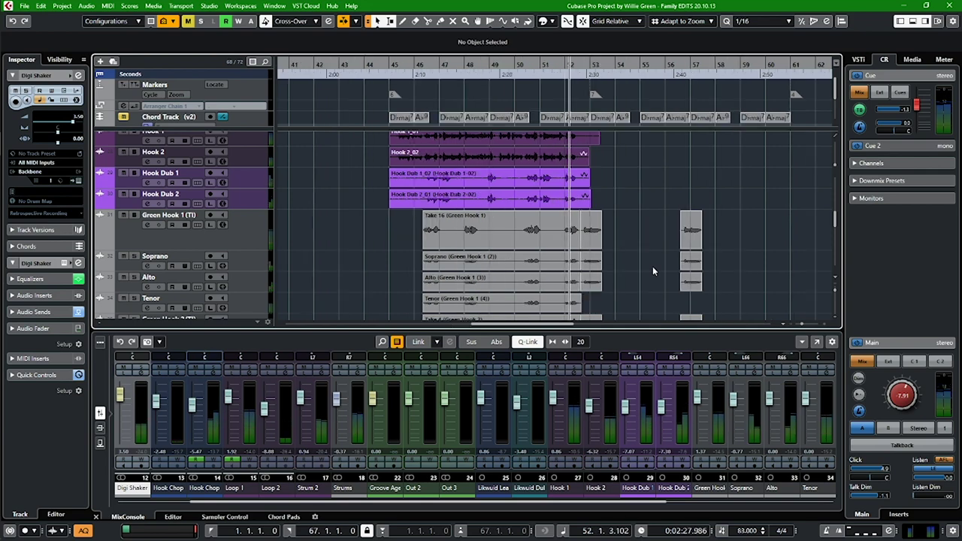
pyautogui.scroll(2, 652, 268)
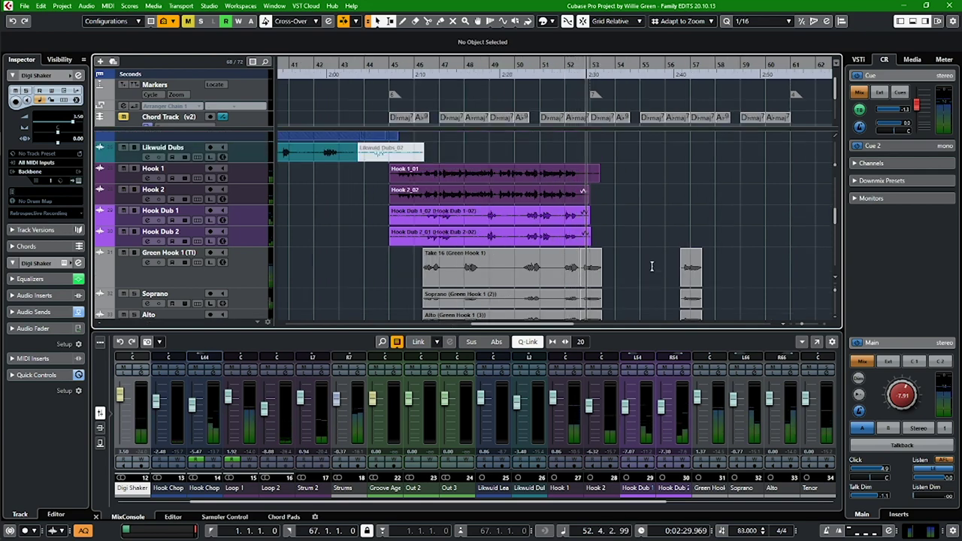
pyautogui.scroll(2, 652, 266)
pyautogui.scroll(-1, 653, 267)
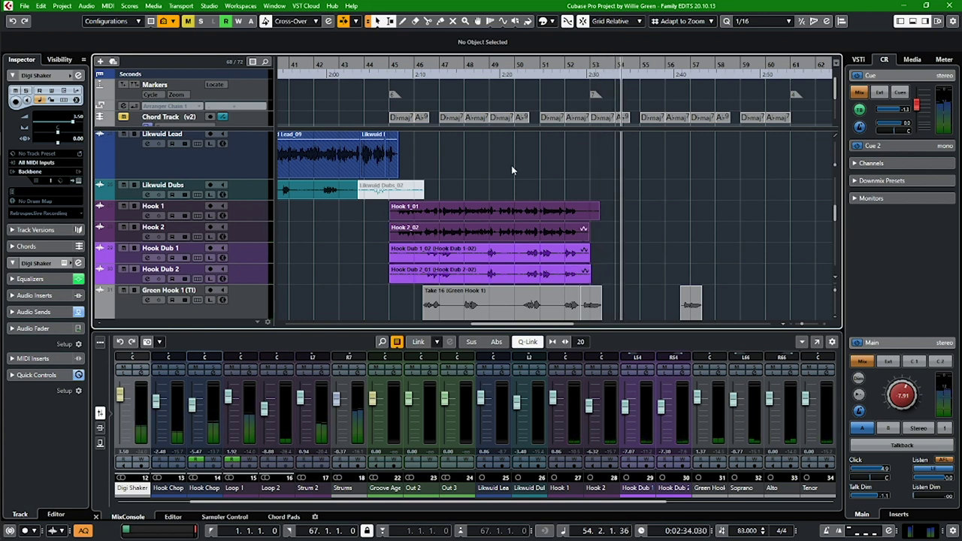
pyautogui.press('space')
pyautogui.moveTo(380, 65); pyautogui.dragTo(422, 165)
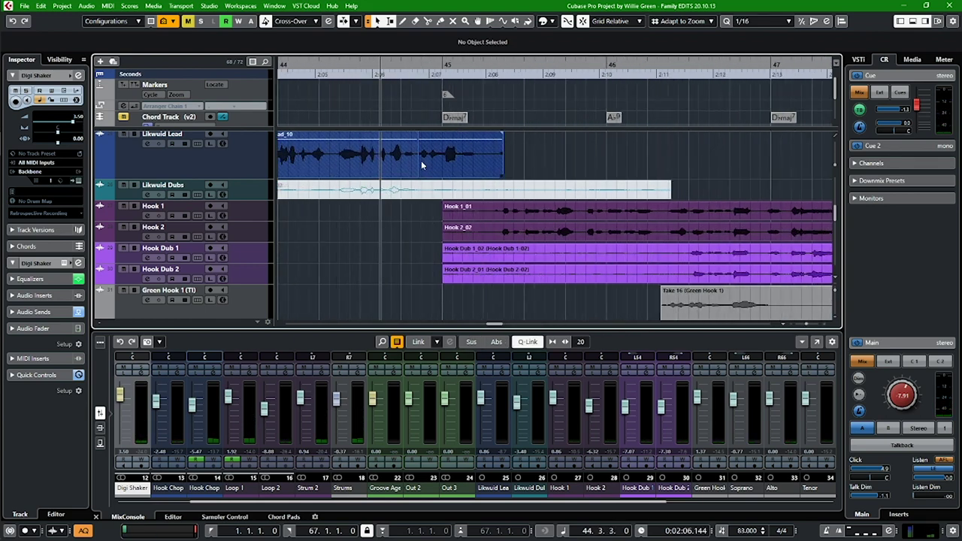
pyautogui.keyDown('alt'); pyautogui.click(419, 166); pyautogui.keyUp('alt')
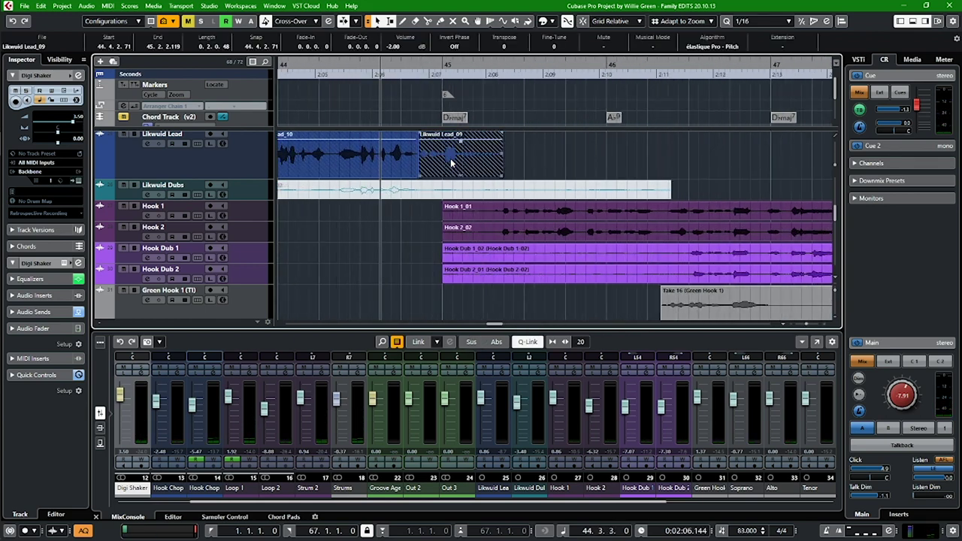
# Step: Copy the split-off Likwuid Lead phrase past the hook, place it at 54.1.2.71, and audition it from bar 53
pyautogui.keyDown('ctrl'); pyautogui.scroll(-6, 612, 150); pyautogui.keyUp('ctrl')
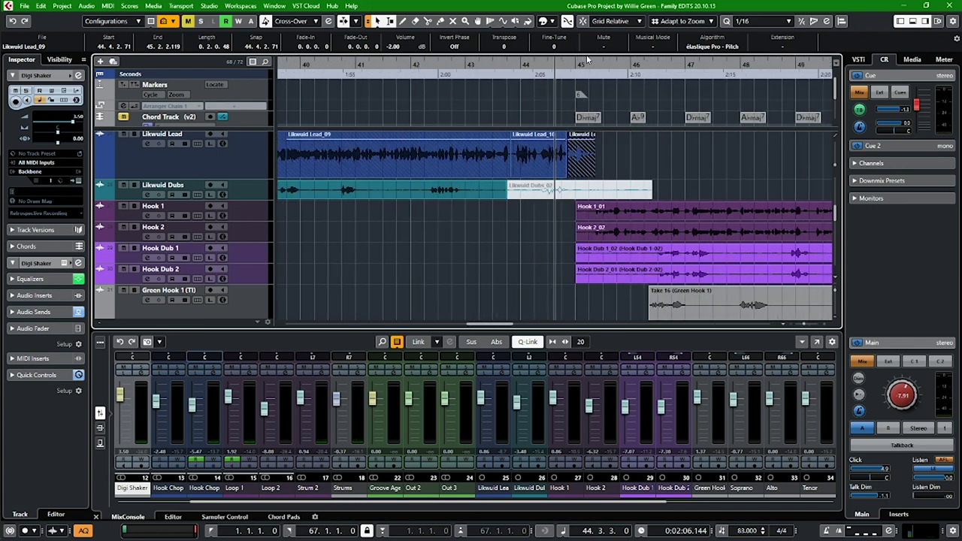
pyautogui.press('g')
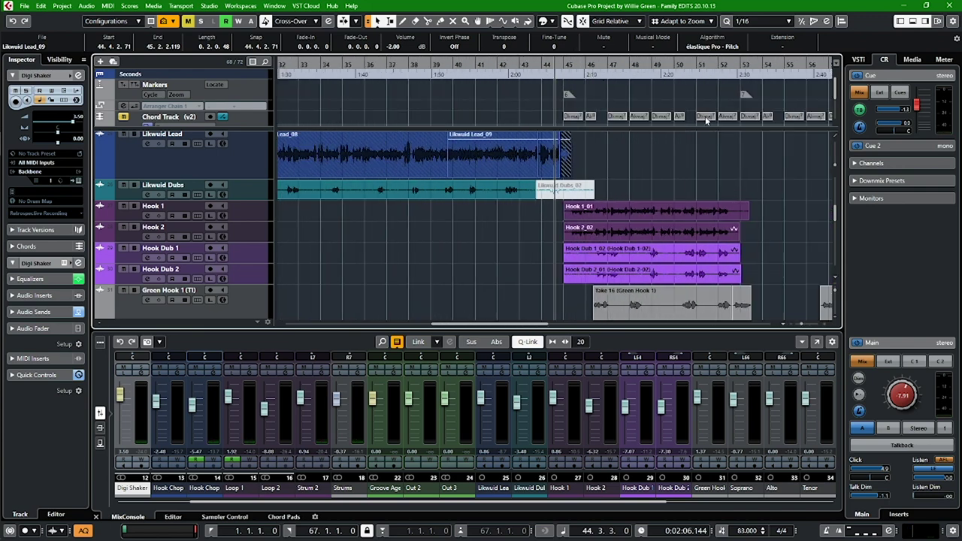
pyautogui.click(734, 66)
pyautogui.press('space')
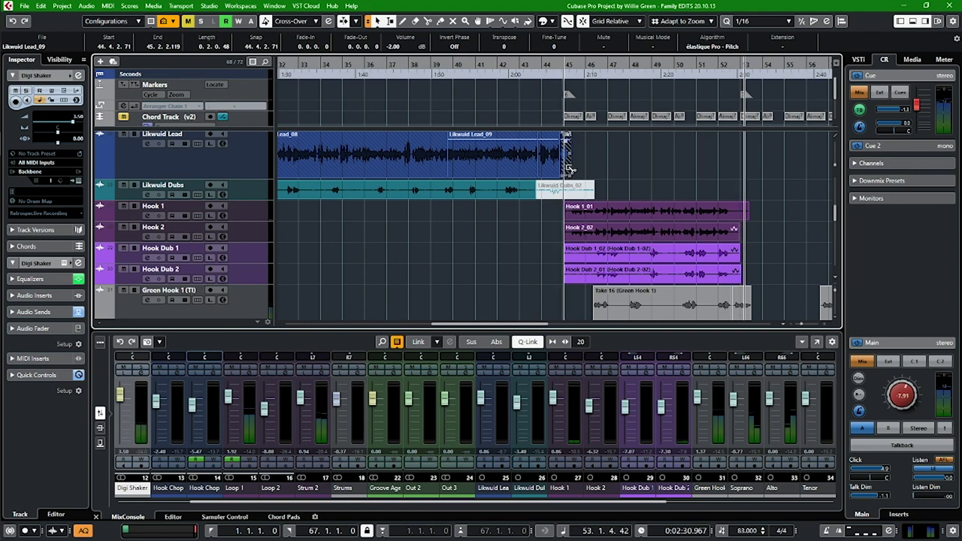
pyautogui.moveTo(570, 167); pyautogui.dragTo(785, 161)
pyautogui.press('space')
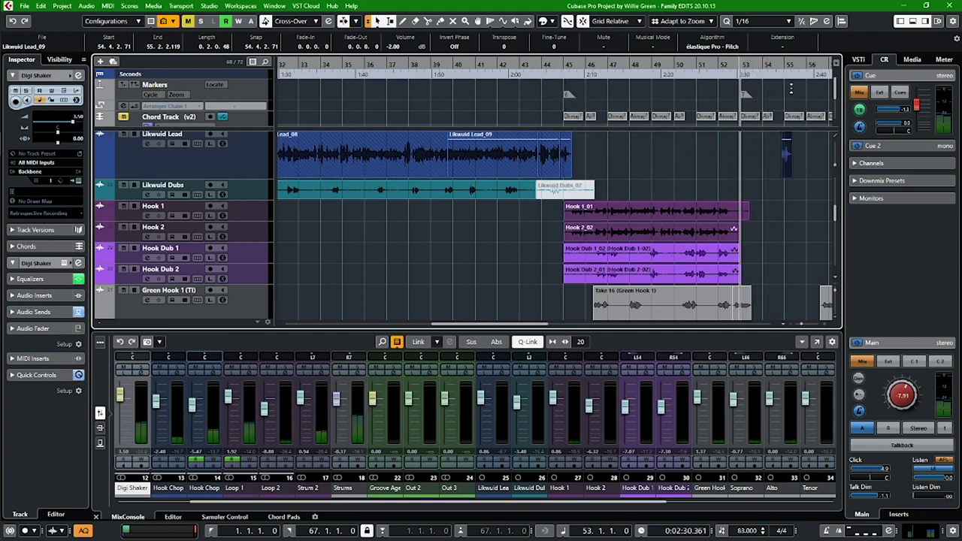
pyautogui.scroll(5, 785, 161)
pyautogui.moveTo(697, 172); pyautogui.dragTo(647, 171)
pyautogui.press('space')
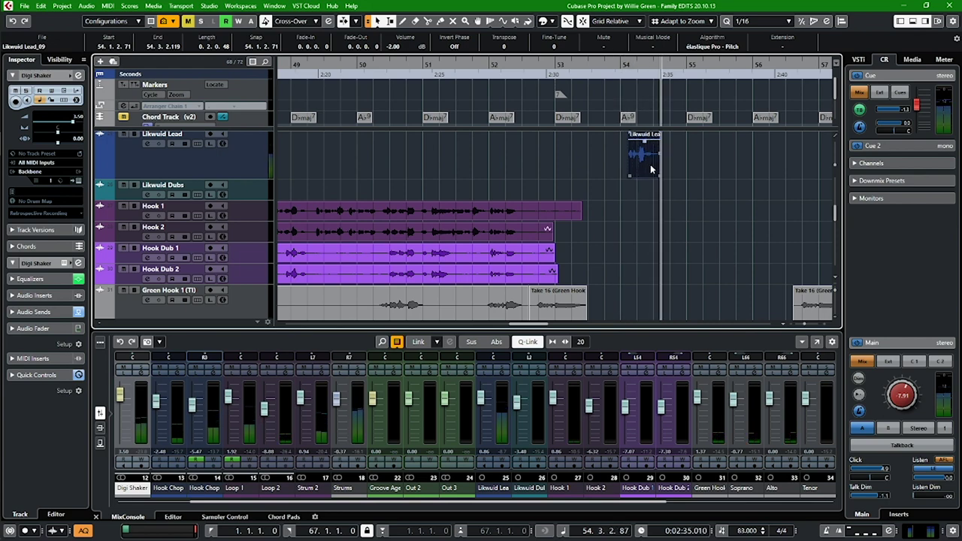
# Step: Audition the copied Likwuid Lead phrase into bar 55, stop playback, and return to bar 53
pyautogui.press('g')
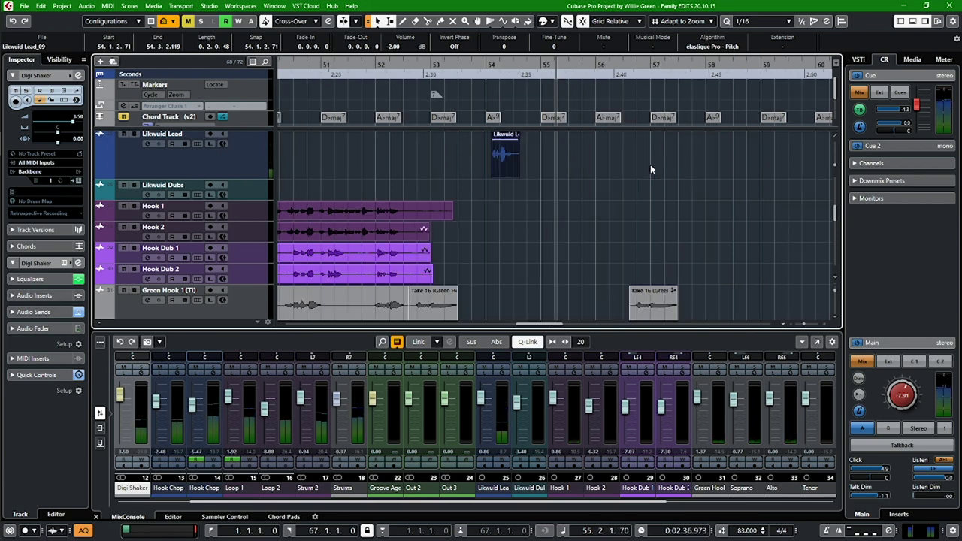
pyautogui.press('g')
pyautogui.press('g')
pyautogui.press('g')
pyautogui.press('g')
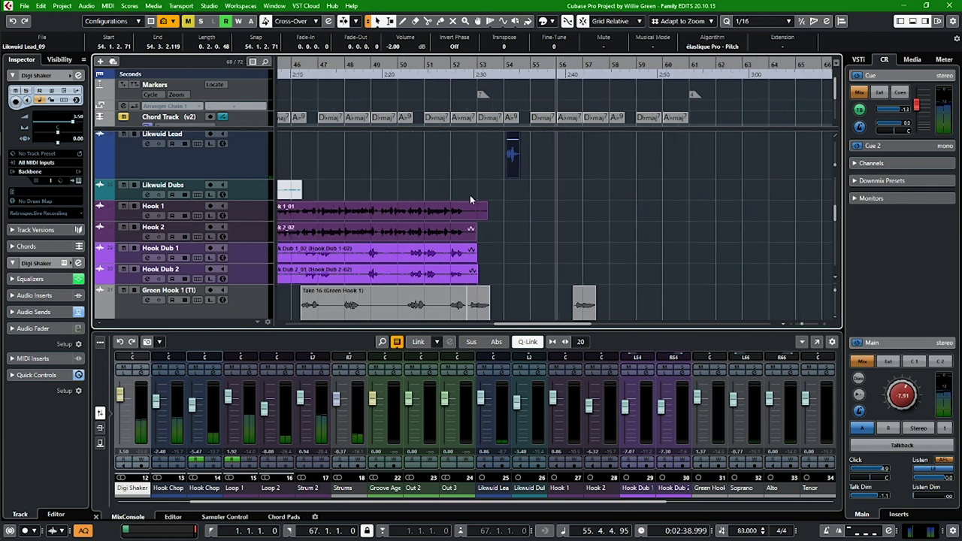
pyautogui.click(475, 113)
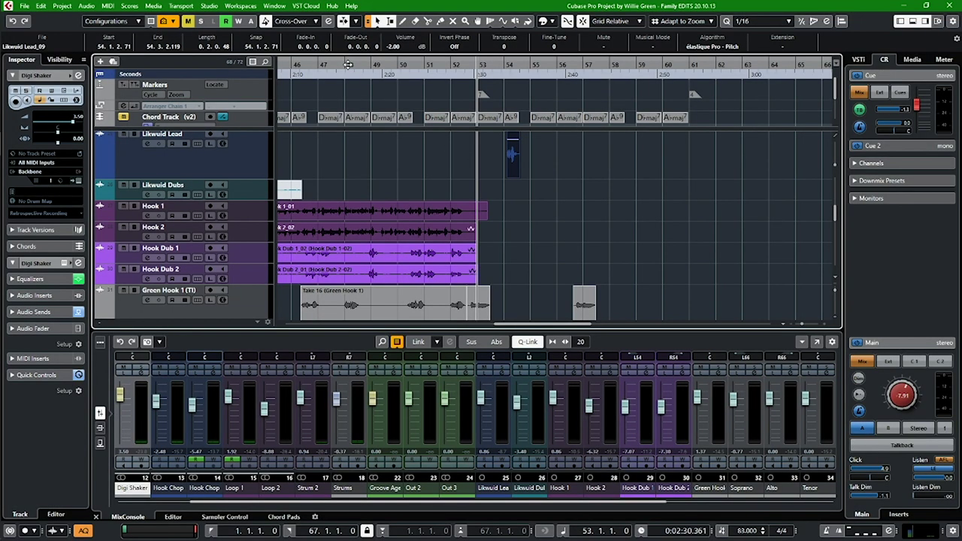
# Step: Audition the hook around bar 48 and split both Hook and both Hook Dub tracks at 48.4.2.119 and 49.2.1.119
pyautogui.moveTo(348, 65); pyautogui.dragTo(517, 194)
pyautogui.press('space')
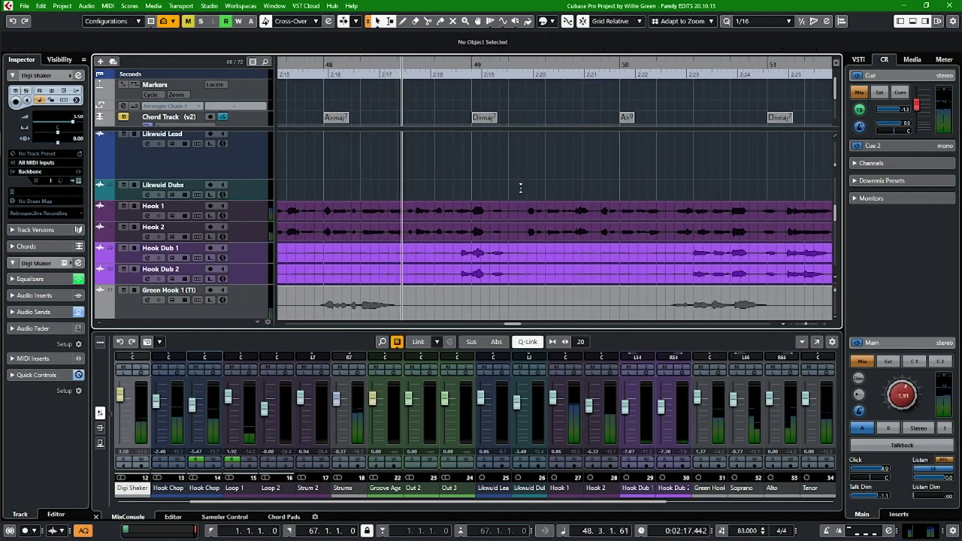
pyautogui.moveTo(533, 198); pyautogui.dragTo(519, 263)
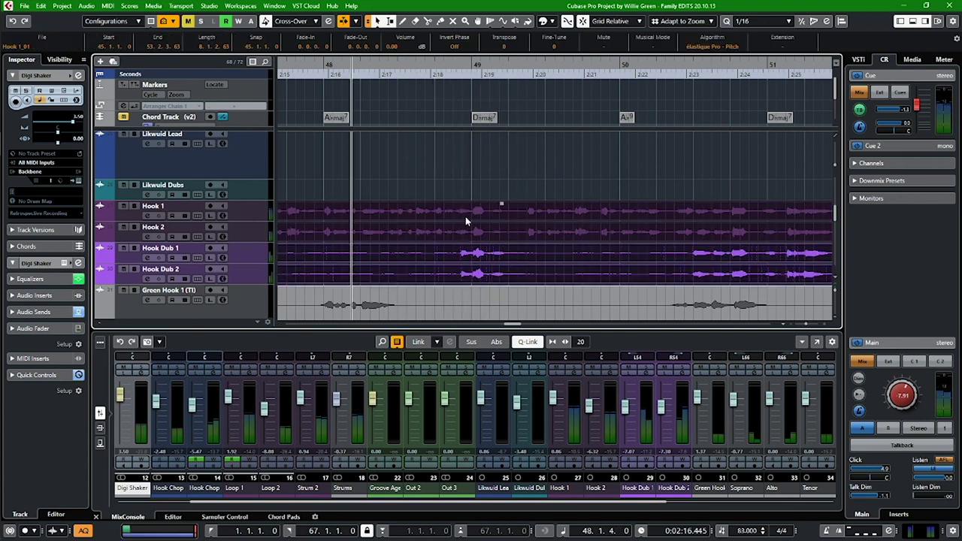
pyautogui.moveTo(454, 227); pyautogui.dragTo(521, 220)
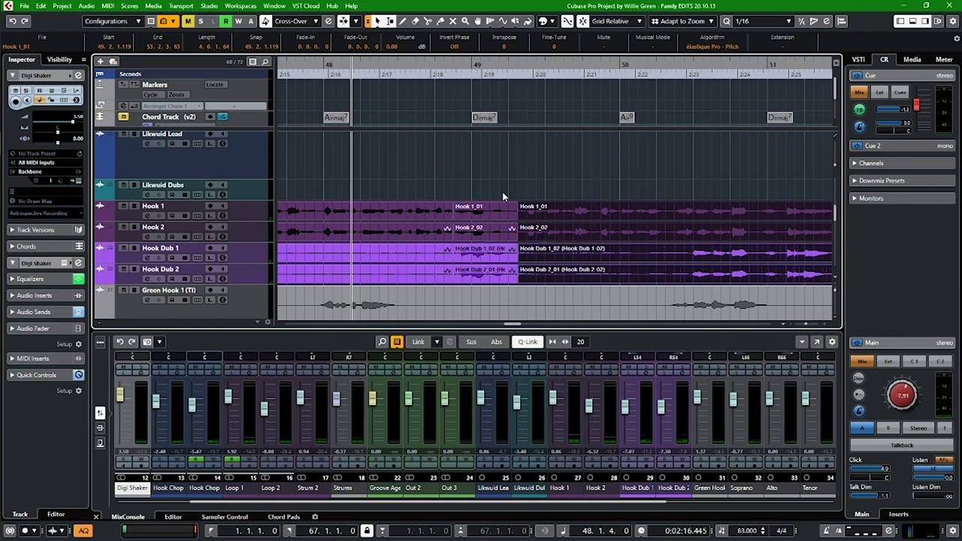
# Step: Copy the split-out phrases on Hook 1, Hook 2, Hook Dub 1 and Hook Dub 2 to 55.4.2.119
pyautogui.click(500, 205)
pyautogui.click(488, 268)
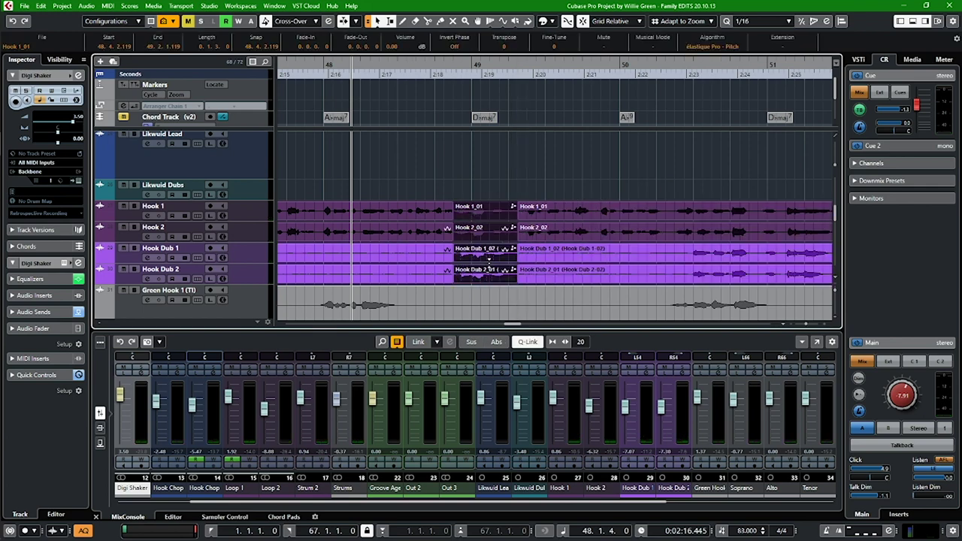
pyautogui.press('g')
pyautogui.press('g')
pyautogui.press('g')
pyautogui.press('g')
pyautogui.press('g')
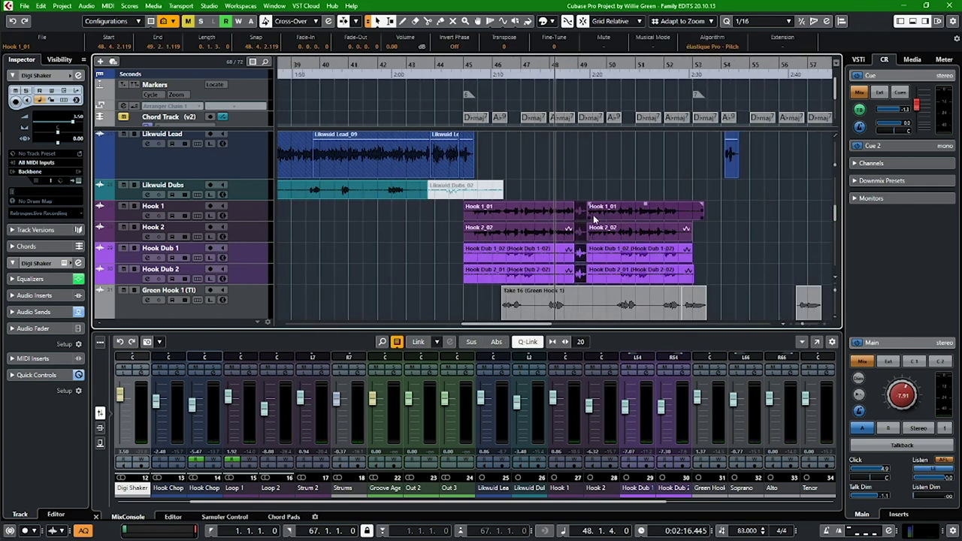
pyautogui.moveTo(583, 214); pyautogui.dragTo(787, 221)
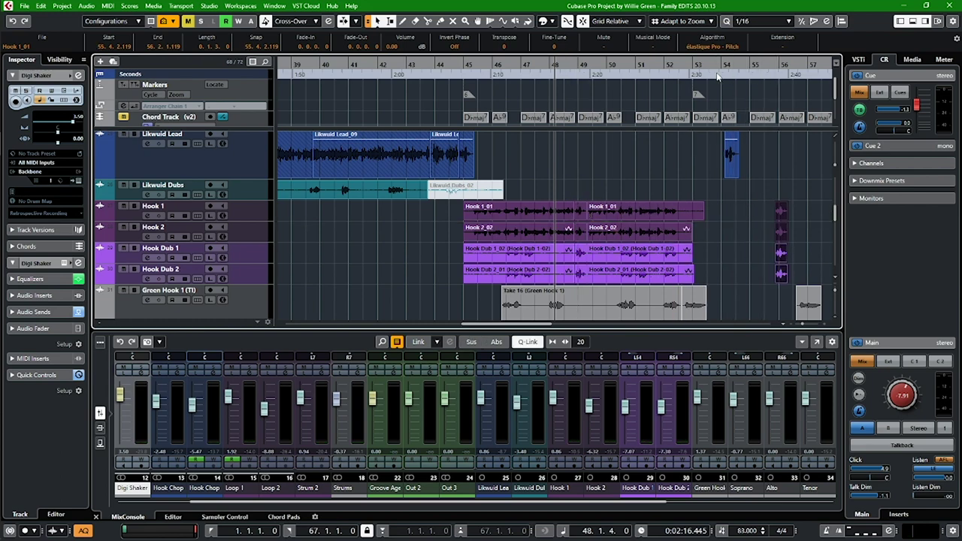
# Step: Audition the outro from bar 53 through the copied hook phrases and stop playback
pyautogui.click(692, 66)
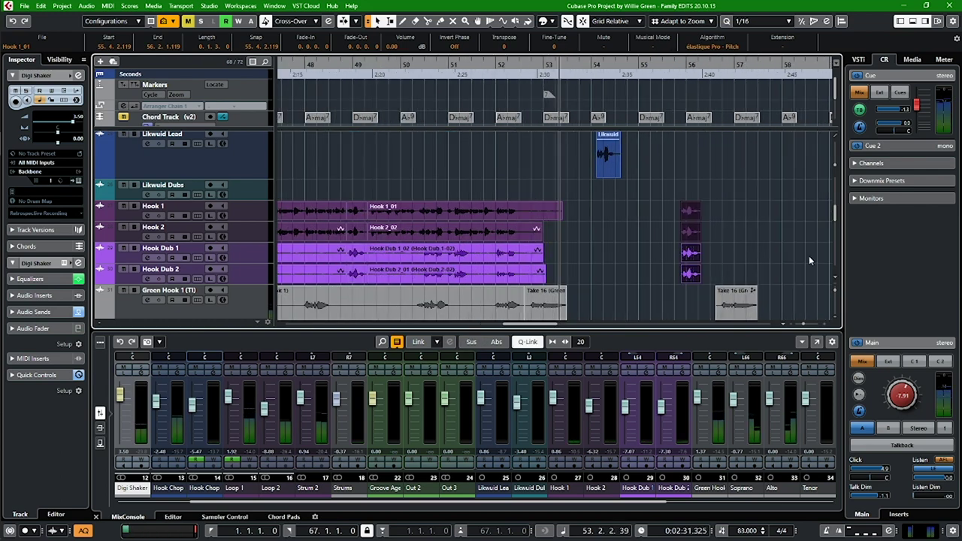
pyautogui.press('h')
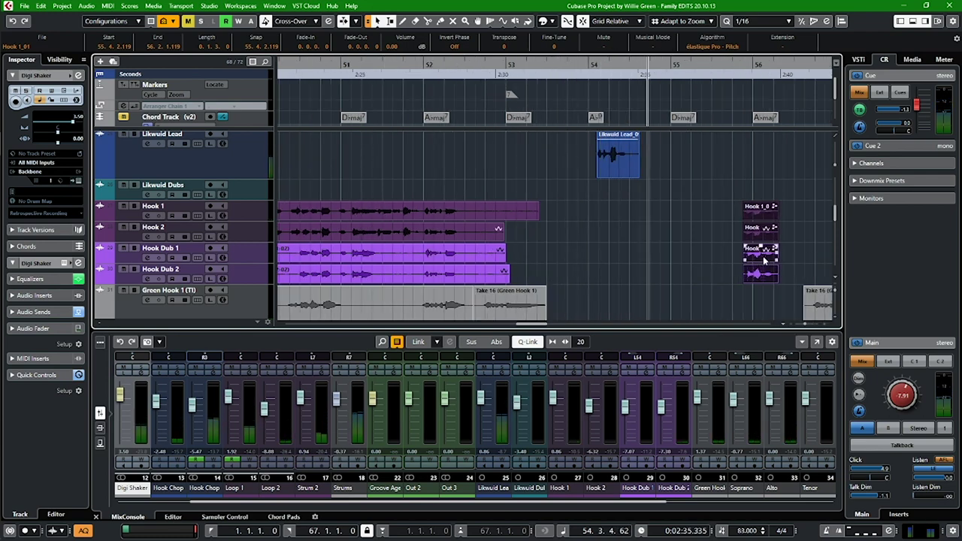
pyautogui.press('h')
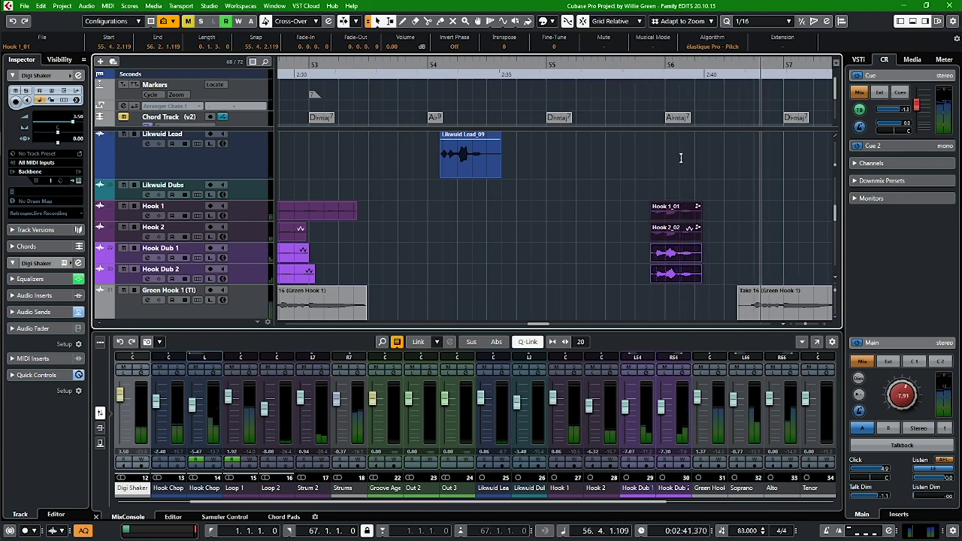
pyautogui.press('space')
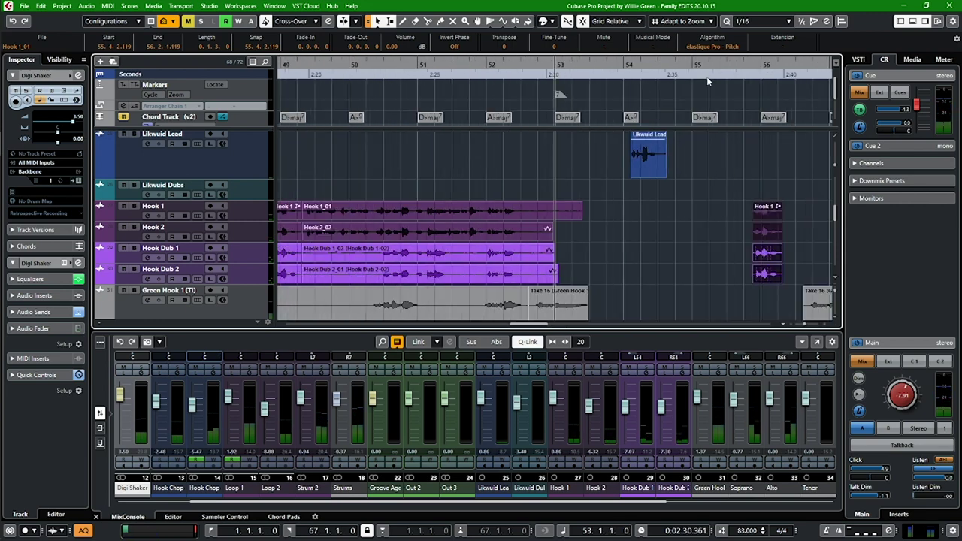
# Step: Move the four copied hook phrases to 56.1.2.119 and audition them from bar 55
pyautogui.click(690, 65)
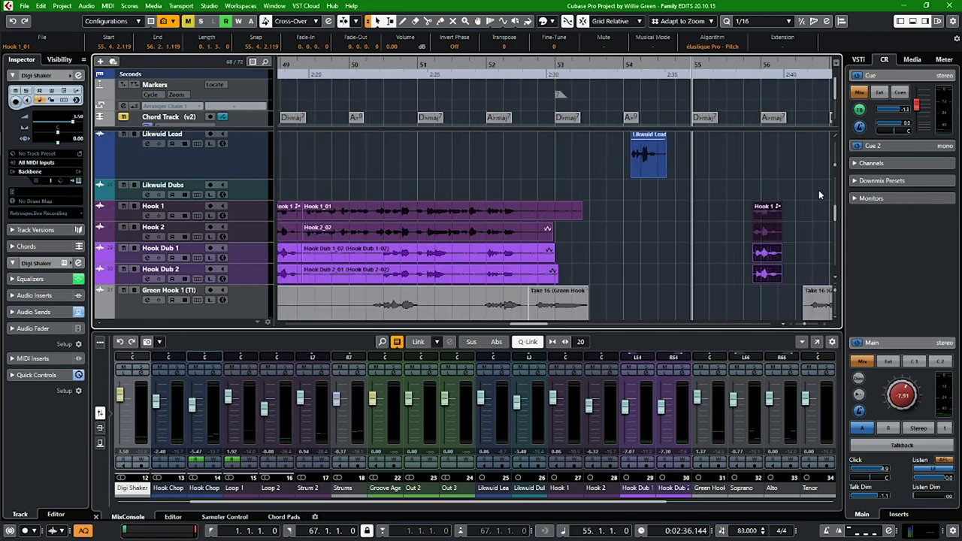
pyautogui.press('space')
pyautogui.press('h')
pyautogui.press('h')
pyautogui.press('h')
pyautogui.moveTo(624, 217); pyautogui.dragTo(654, 218)
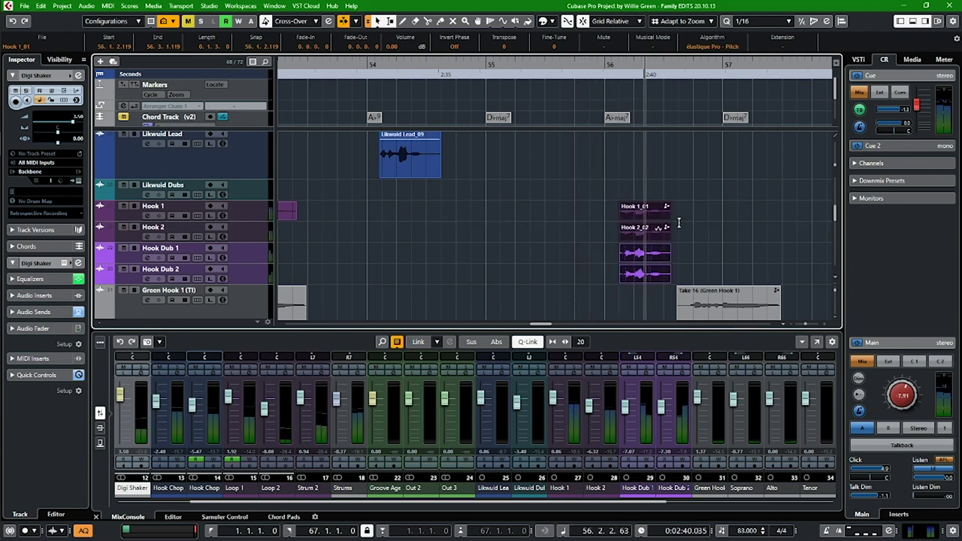
pyautogui.press('g')
pyautogui.press('g')
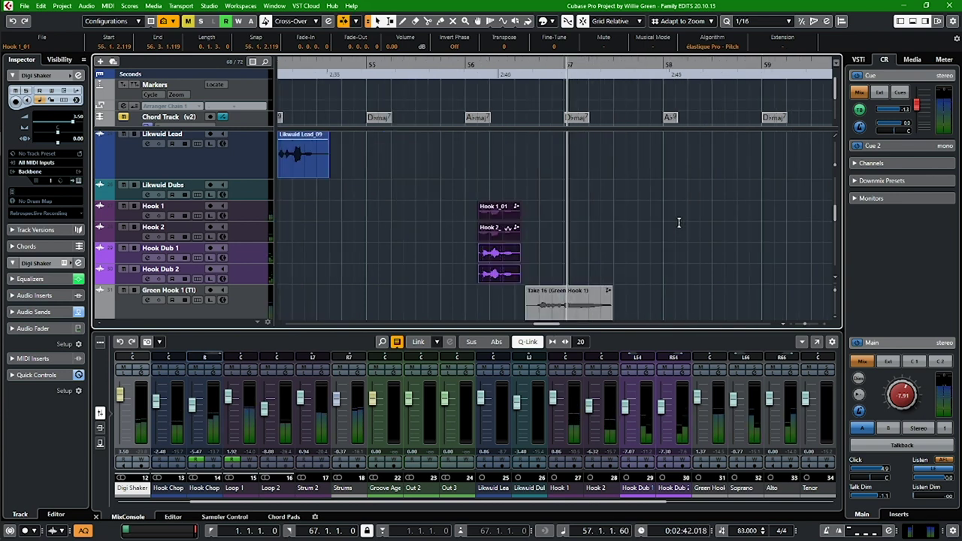
pyautogui.press('space')
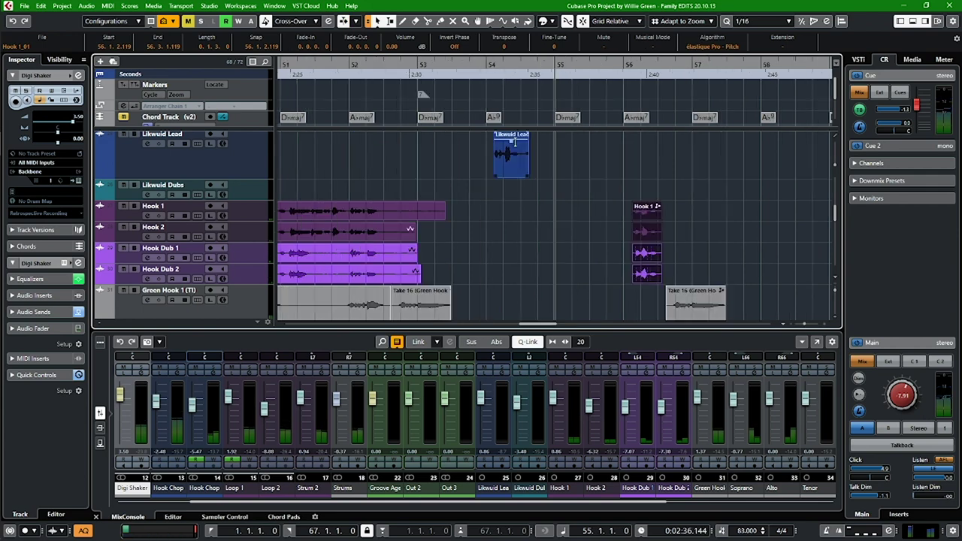
# Step: Audition the repositioned hook phrases closely from bar 55 and clear the event selection
pyautogui.press('space')
pyautogui.press('h')
pyautogui.press('h')
pyautogui.press('h')
pyautogui.press('h')
pyautogui.press('h')
pyautogui.press('h')
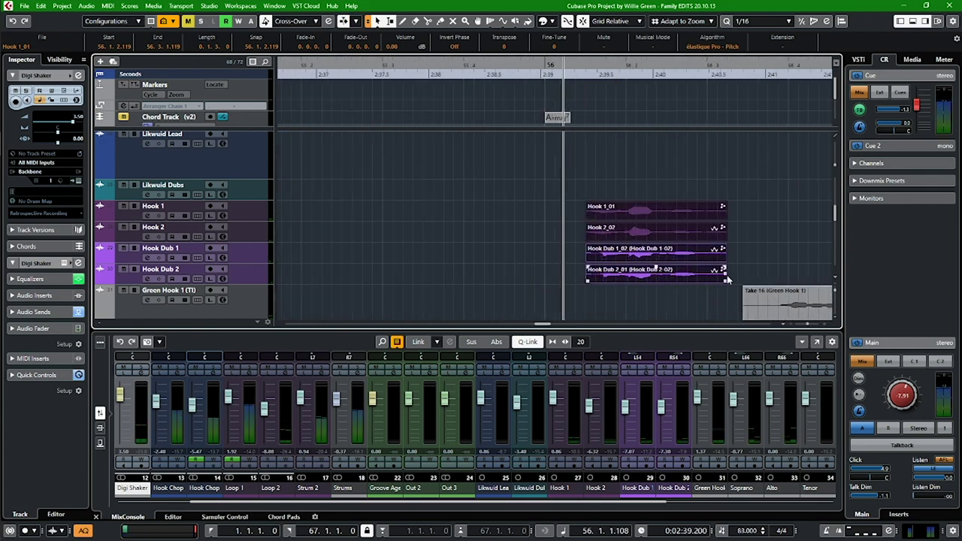
pyautogui.press('space')
pyautogui.click(536, 211)
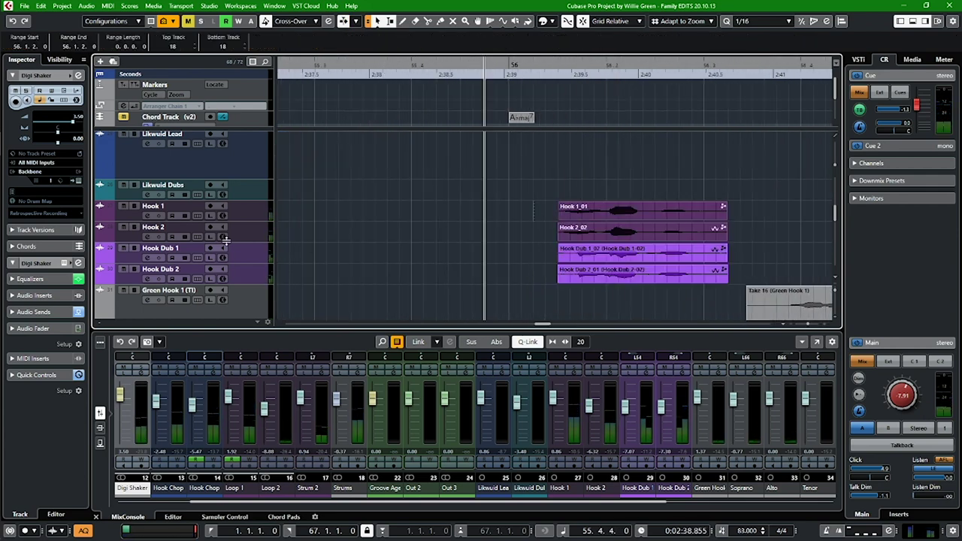
pyautogui.click(143, 211)
# Step: Audition the outro with its repeated lead and hook phrases from 55.3.1.0 past bar 60, and stop playback
pyautogui.press('space')
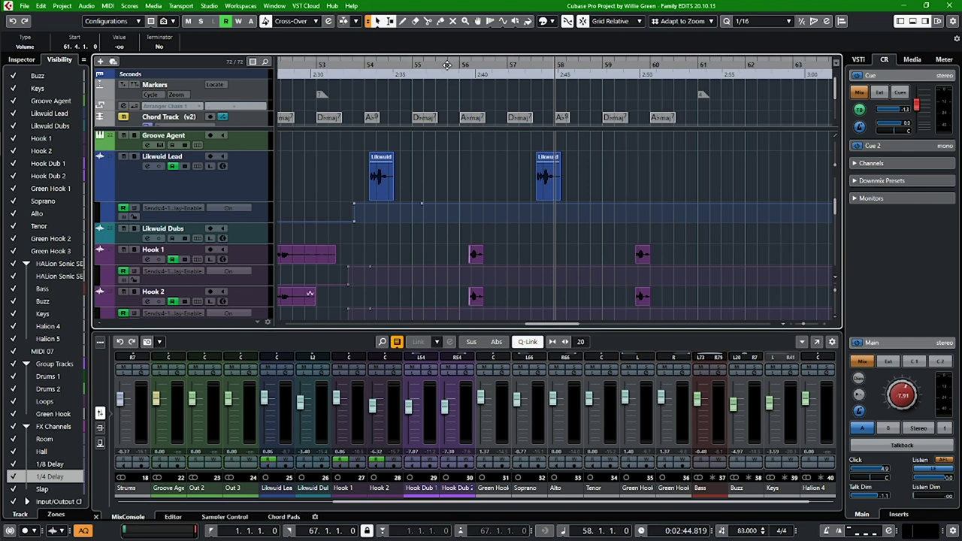
pyautogui.click(434, 63)
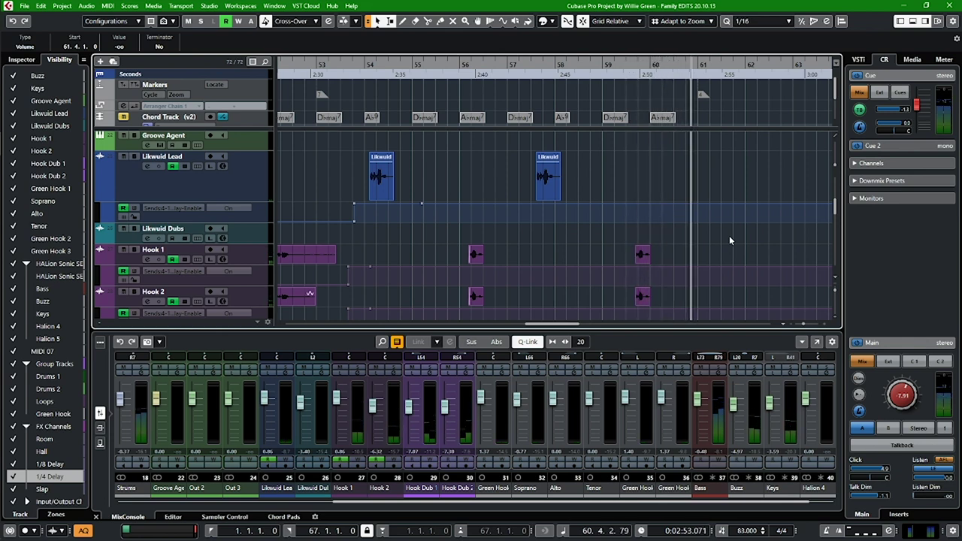
pyautogui.press('space')
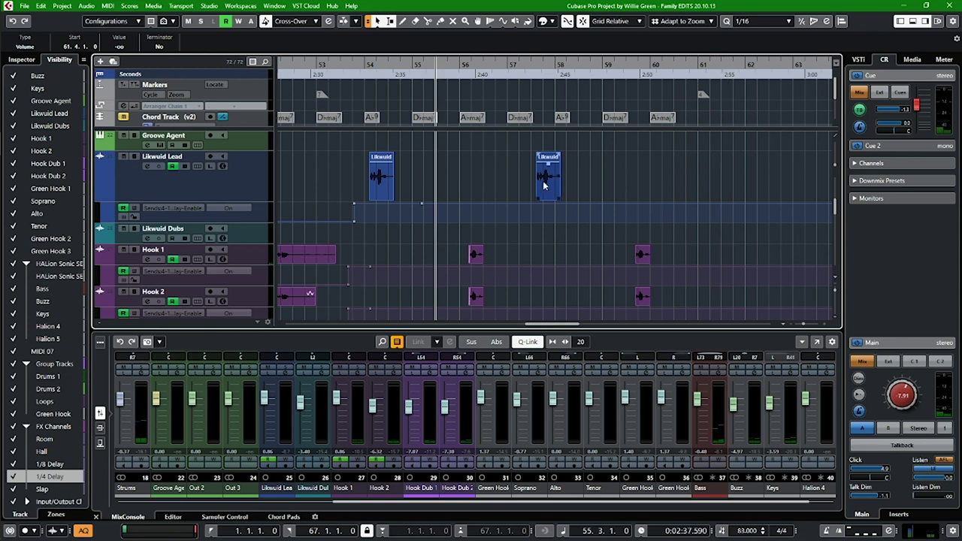